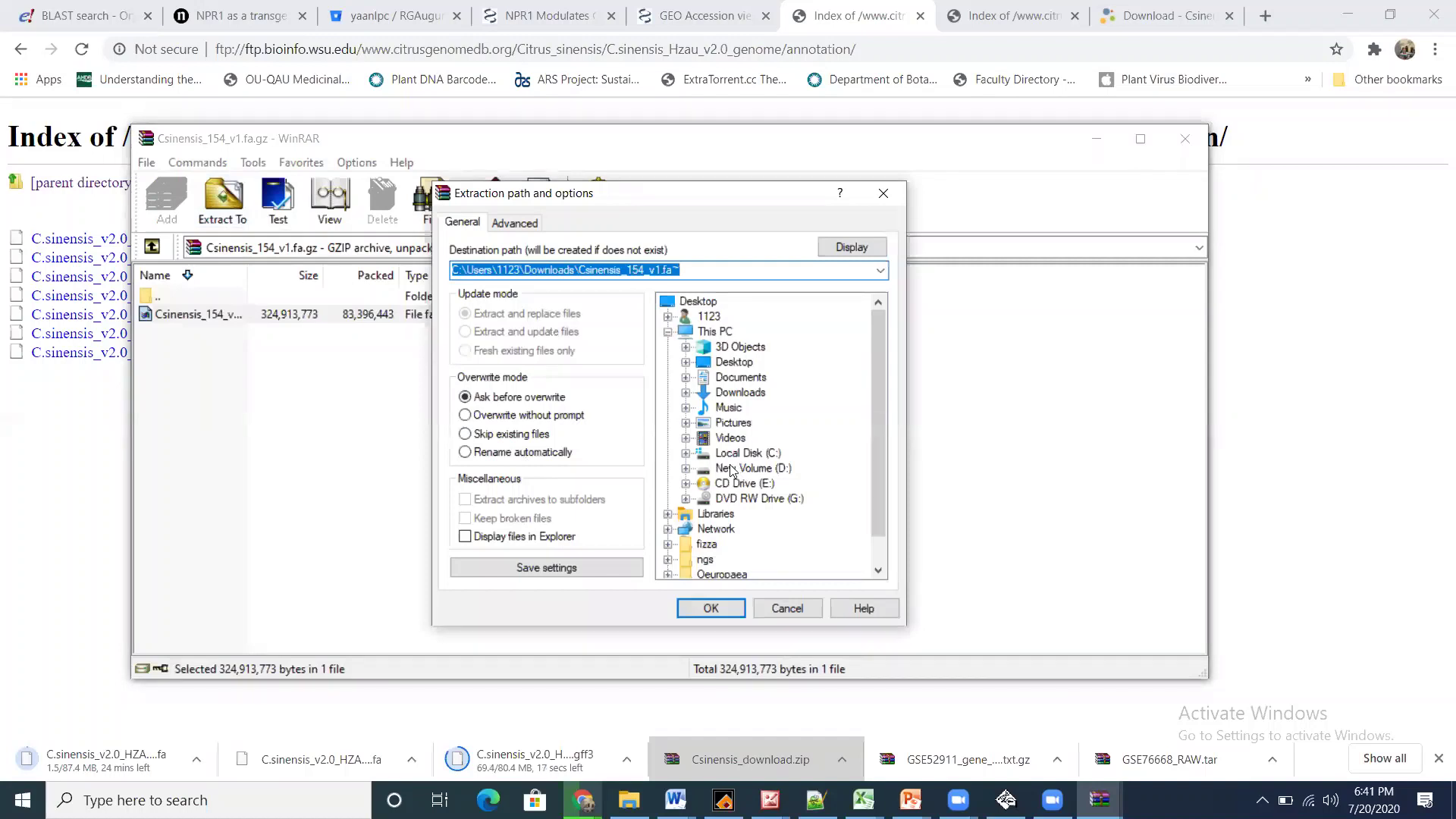
Extract Csinensis_154_v1.fa into New folder inside the citrus project student's folder under D:\Dell PU\phd student and close its archive
{"action": "double_click", "coordinate": [751, 468]}
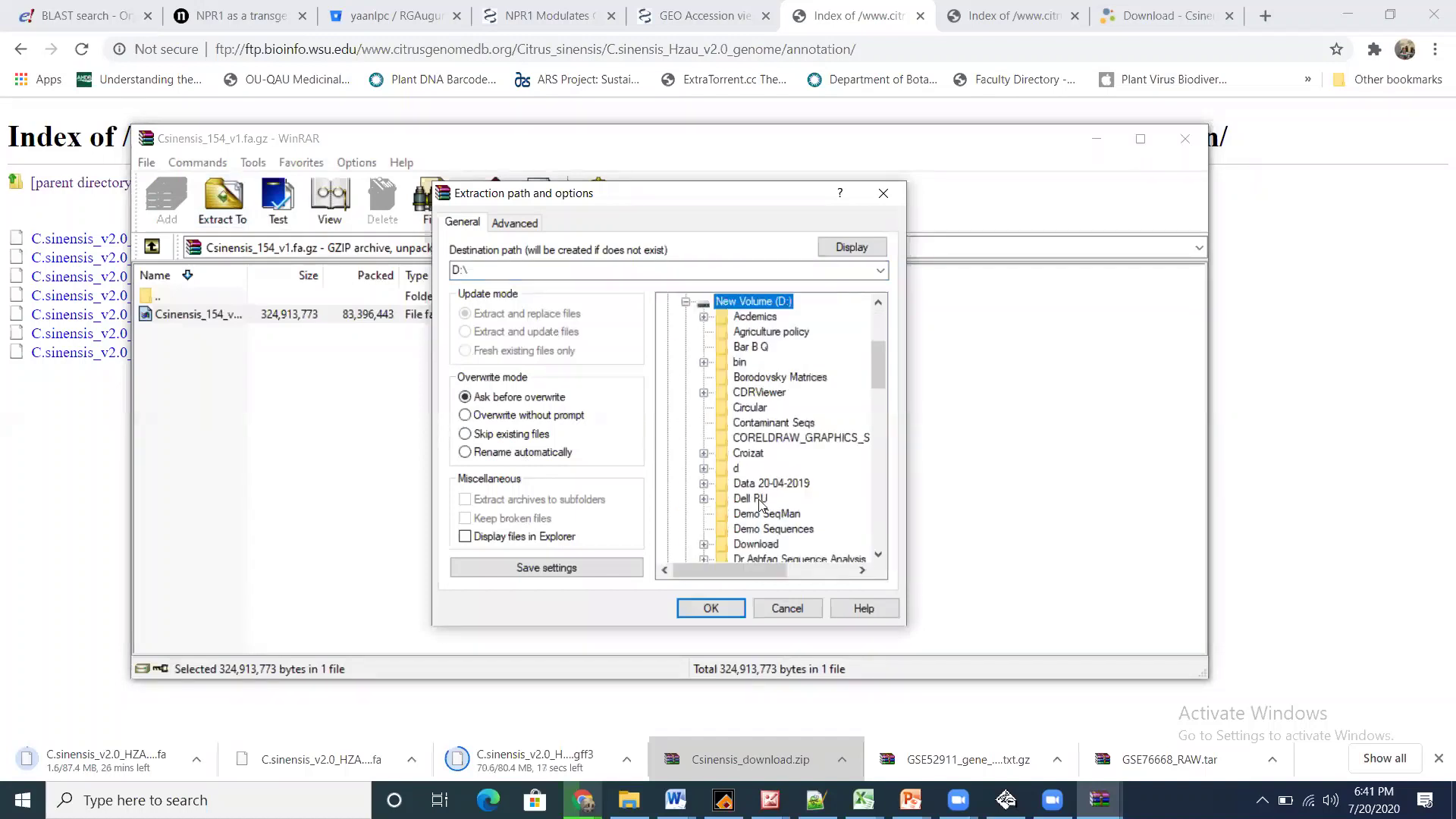
{"action": "double_click", "coordinate": [759, 499]}
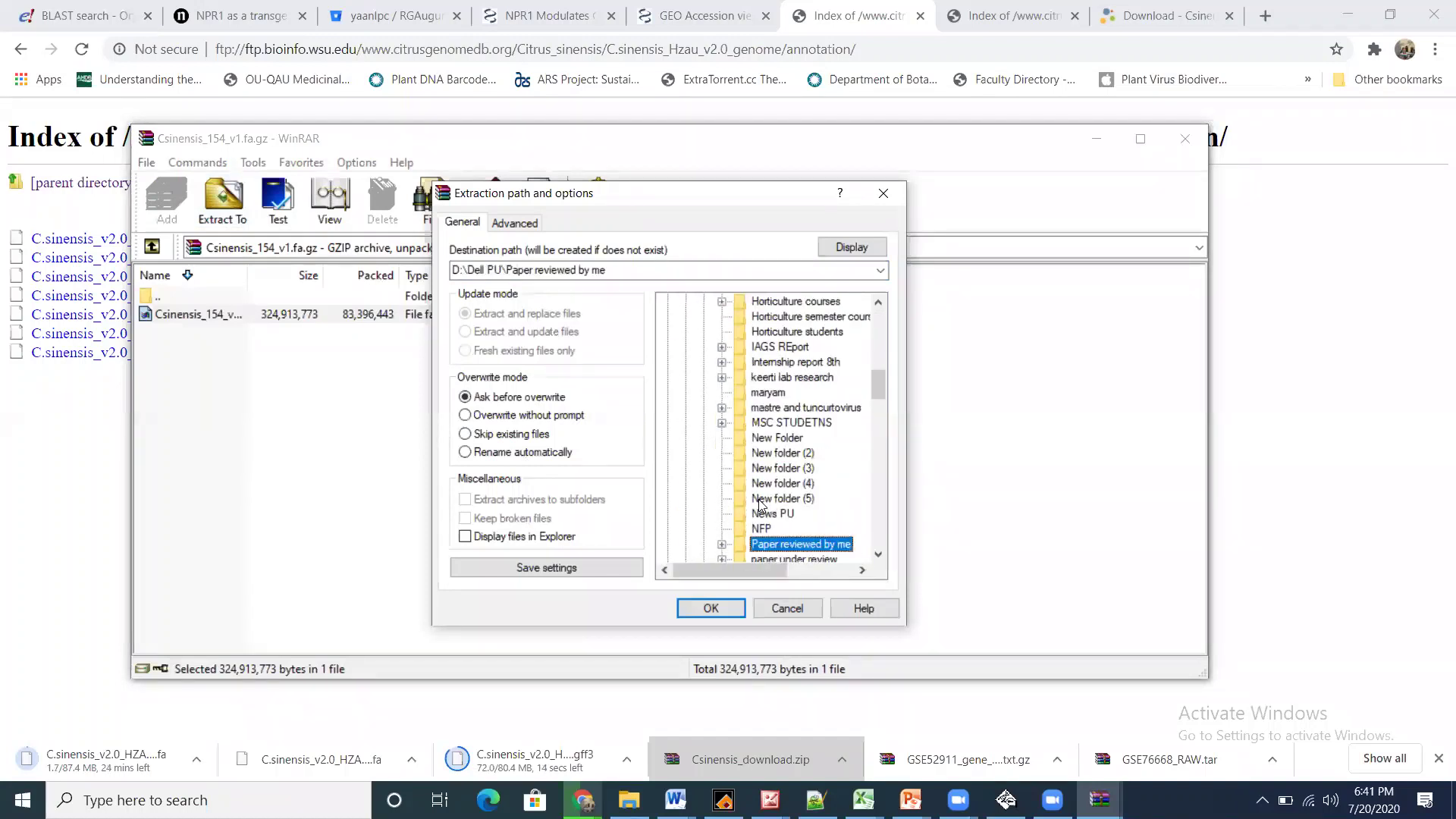
{"action": "key", "text": "Down"}
{"action": "key", "text": "Down"}
{"action": "key", "text": "Down"}
{"action": "key", "text": "Down"}
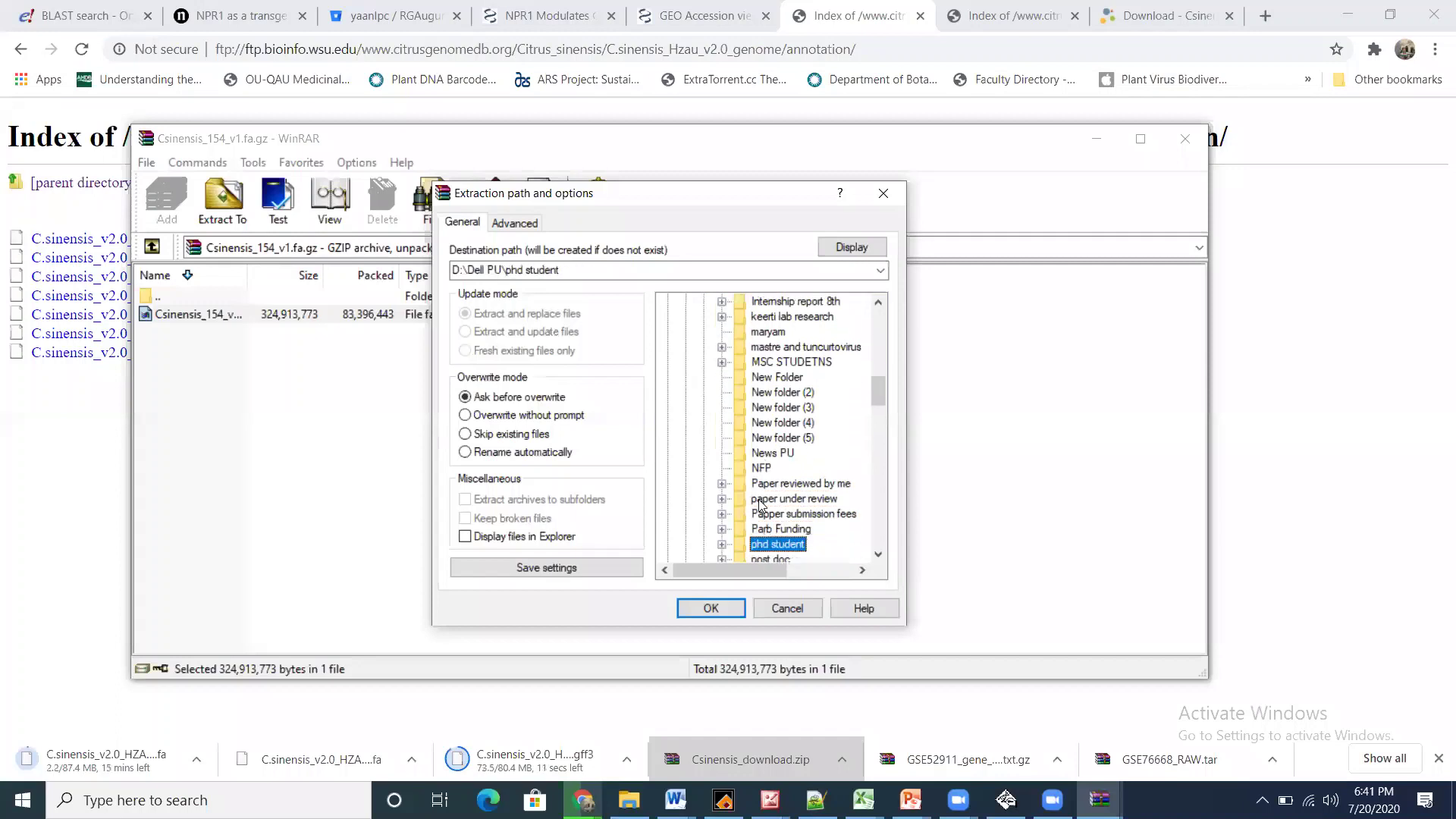
{"action": "double_click", "coordinate": [783, 544]}
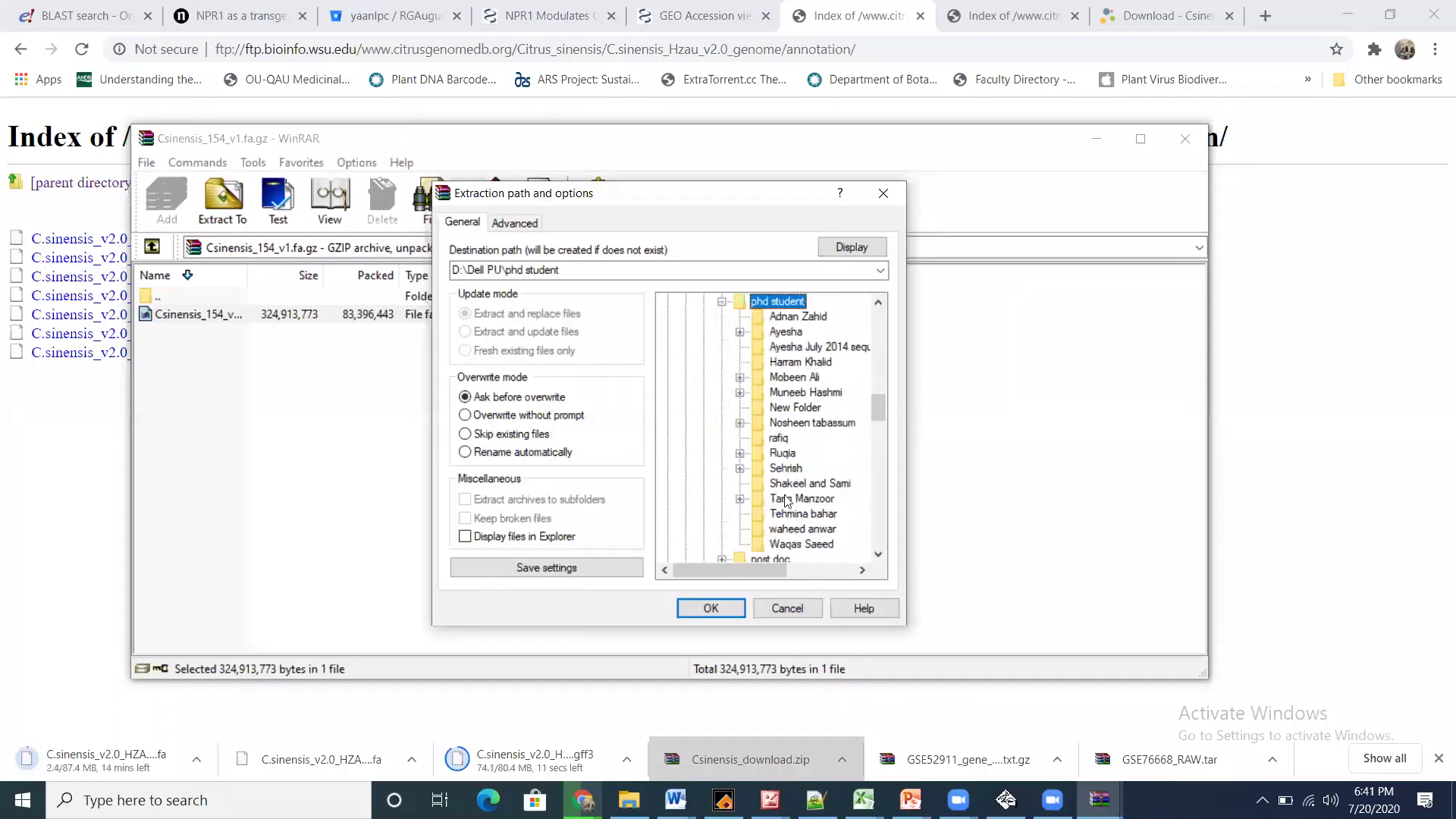
{"action": "double_click", "coordinate": [796, 377]}
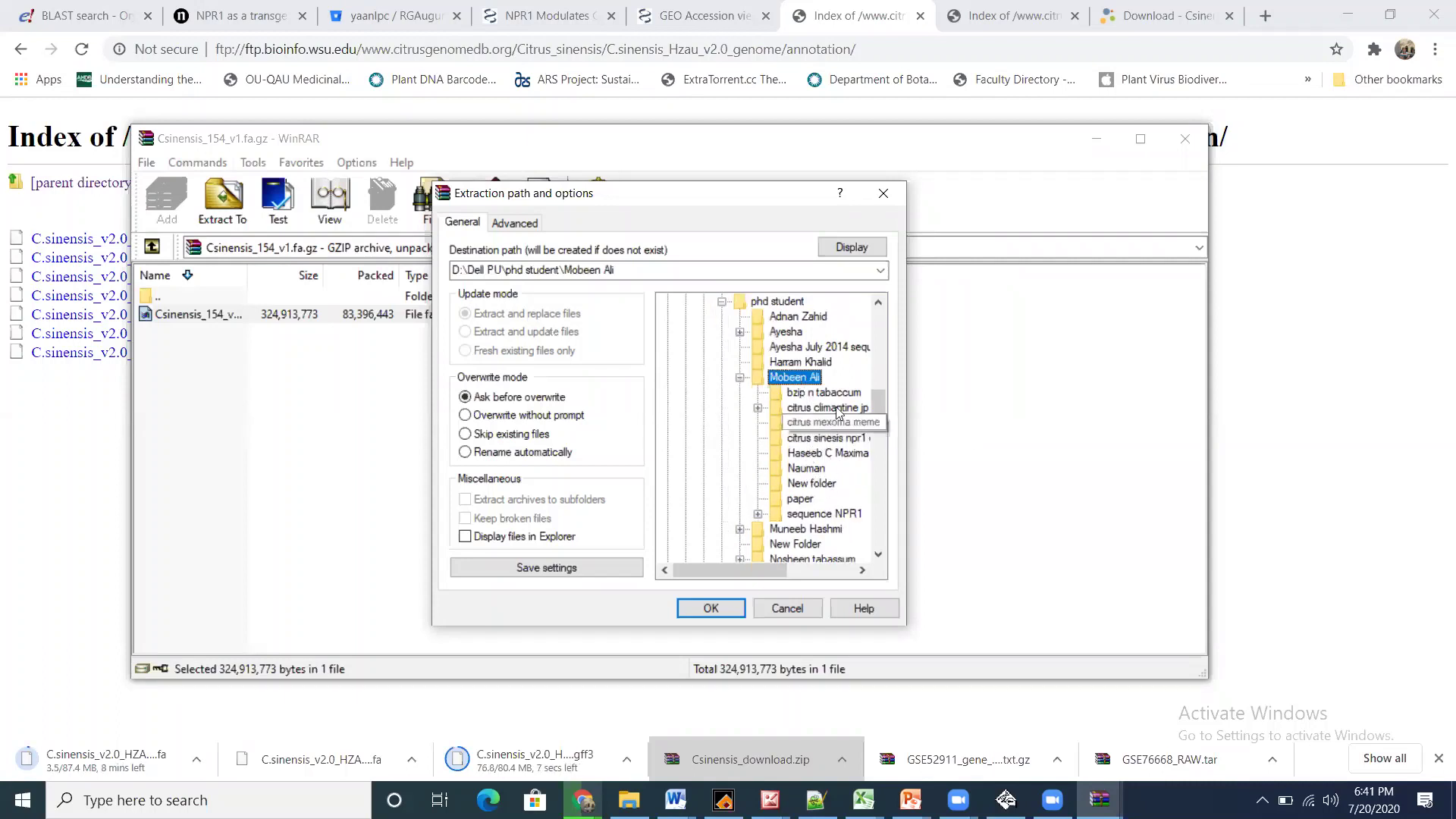
{"action": "left_click", "coordinate": [818, 484]}
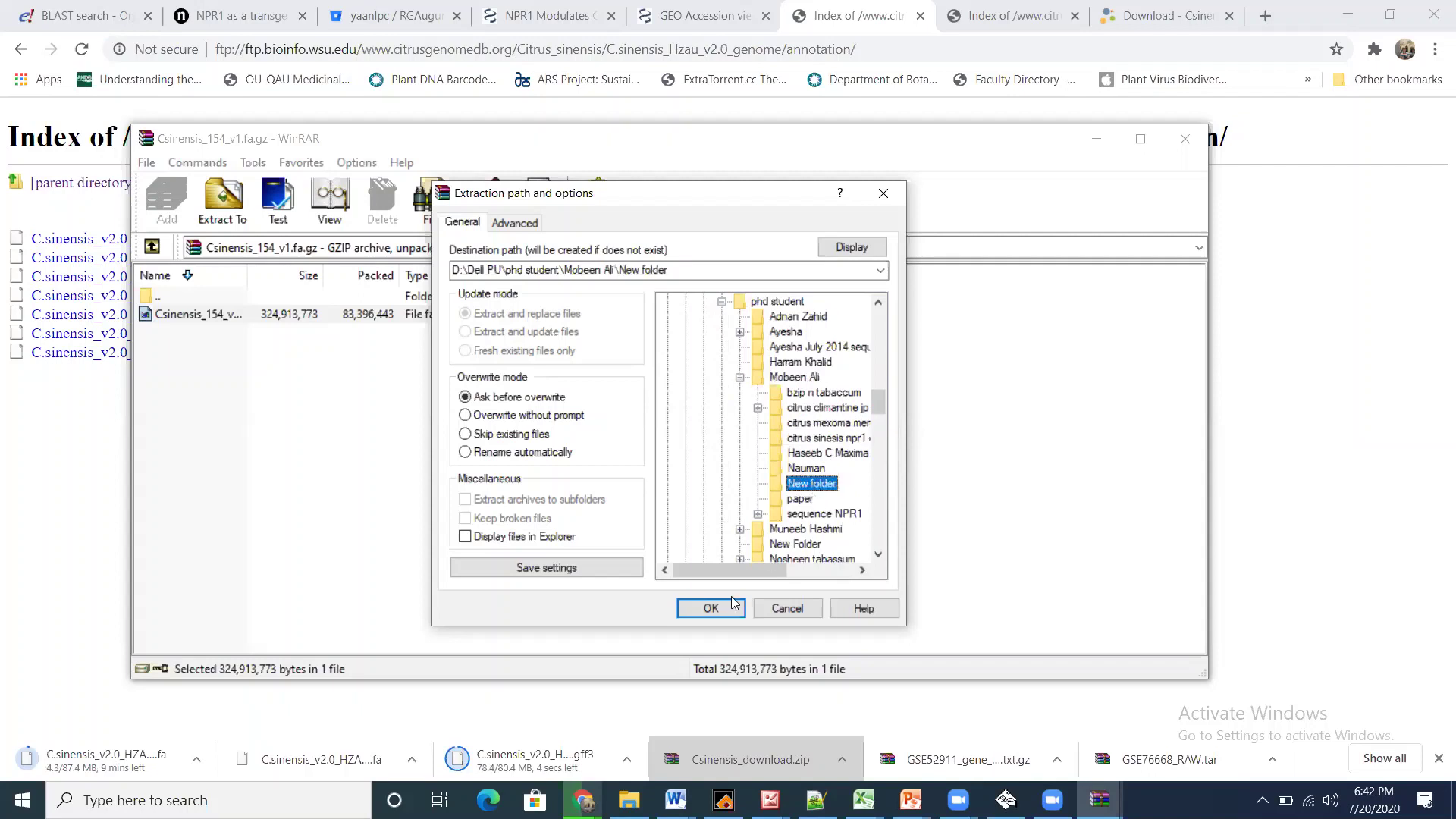
{"action": "left_click", "coordinate": [711, 608]}
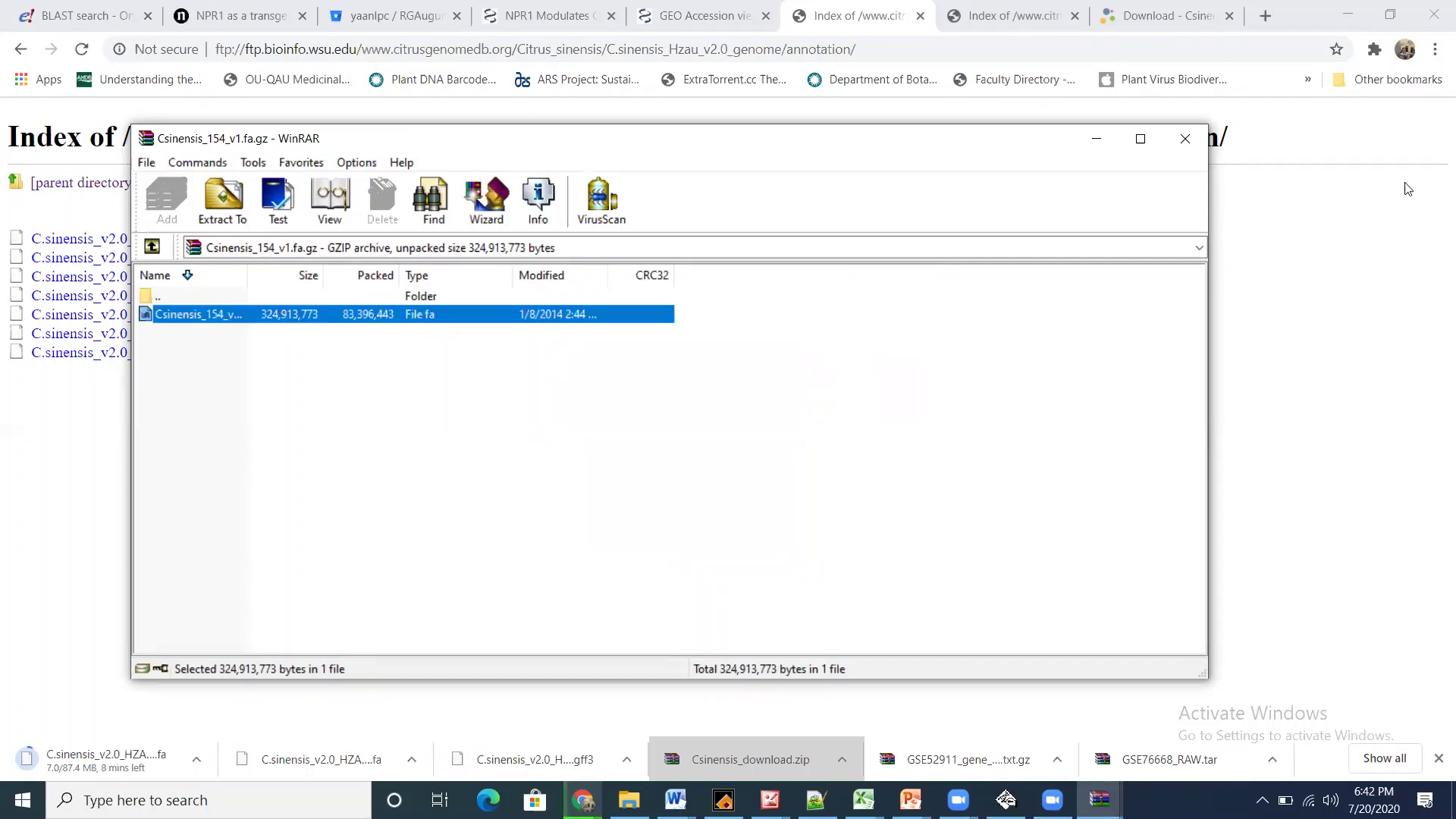
{"action": "left_click", "coordinate": [1180, 140]}
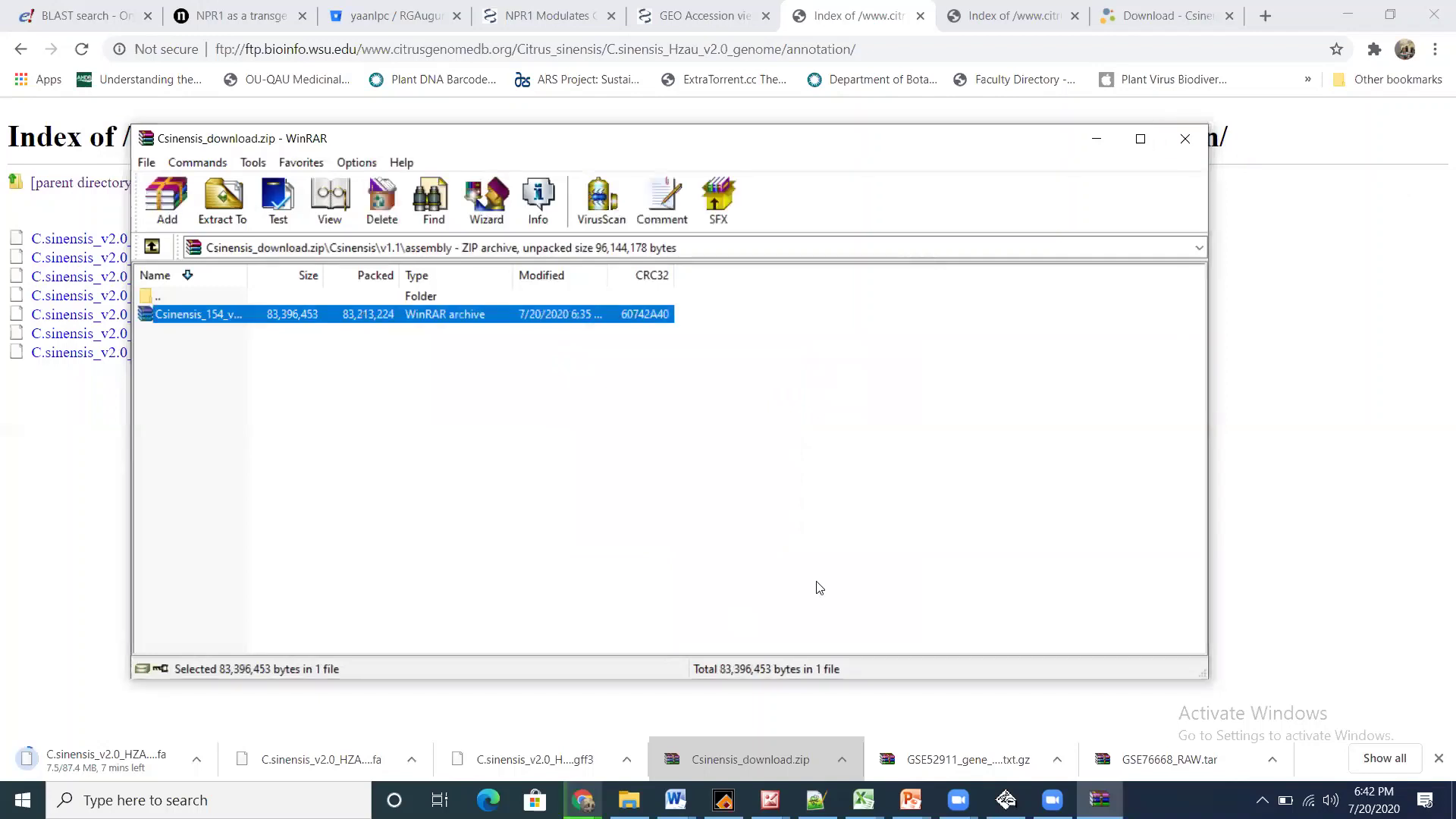
{"action": "double_click", "coordinate": [208, 314]}
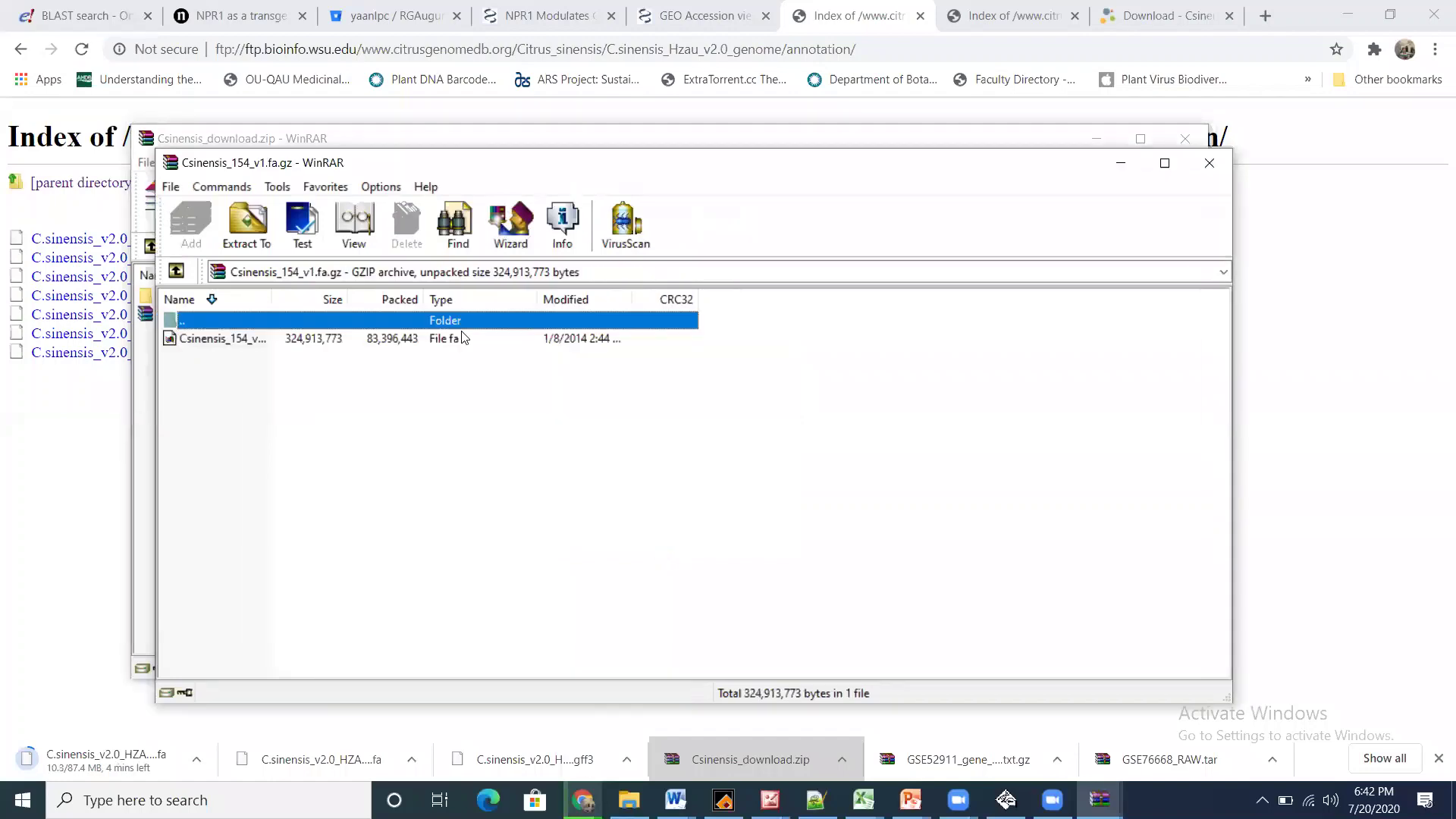
{"action": "left_click", "coordinate": [1206, 164]}
{"action": "left_click", "coordinate": [1184, 139]}
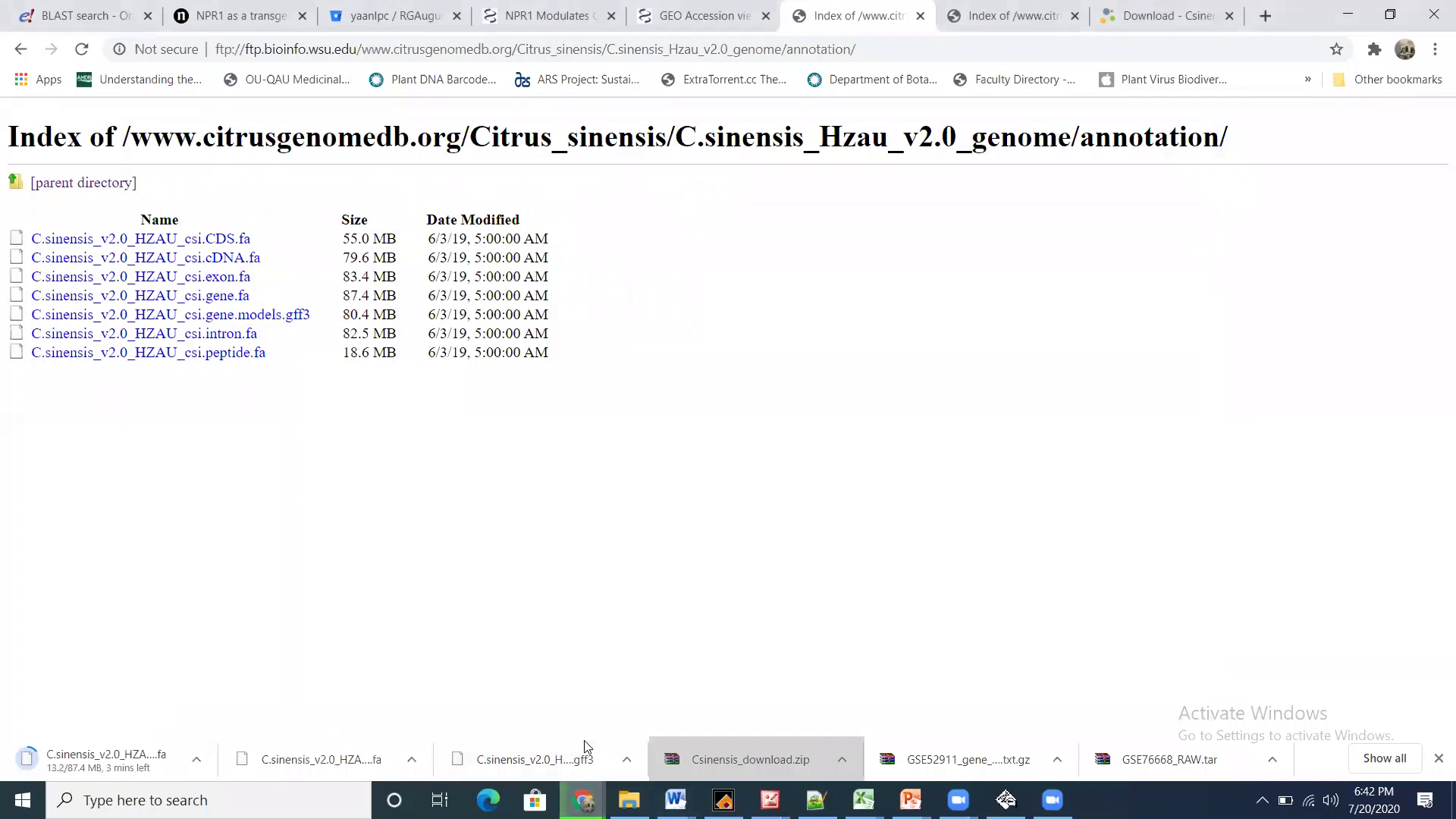
Reopen Csinensis_download.zip and open the Csinensis_154_v1.1.protein.fa.gz archive from its Csinensis\v1.1\annotation folder
{"action": "key", "text": "Return"}
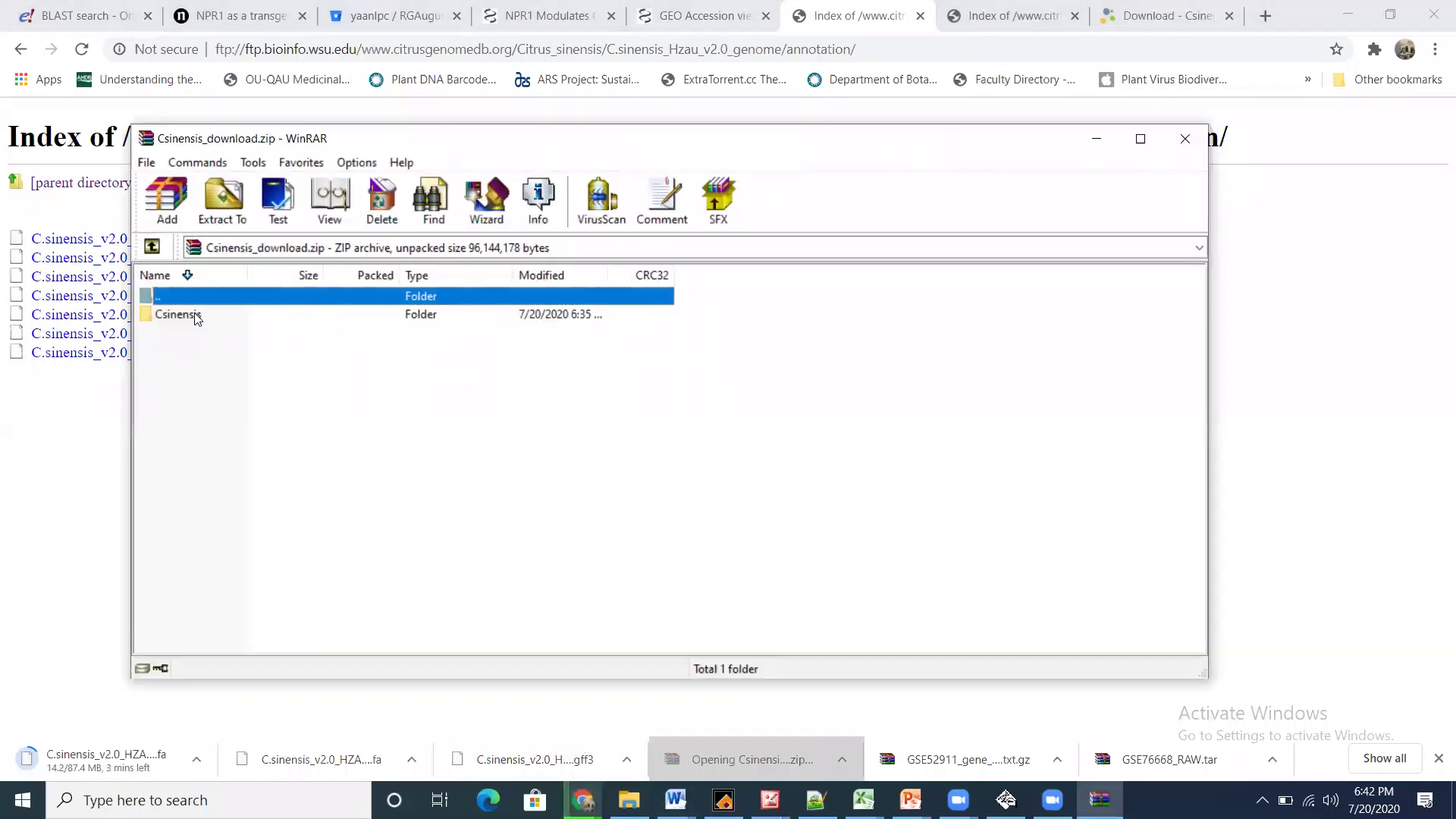
{"action": "double_click", "coordinate": [178, 313]}
{"action": "double_click", "coordinate": [164, 314]}
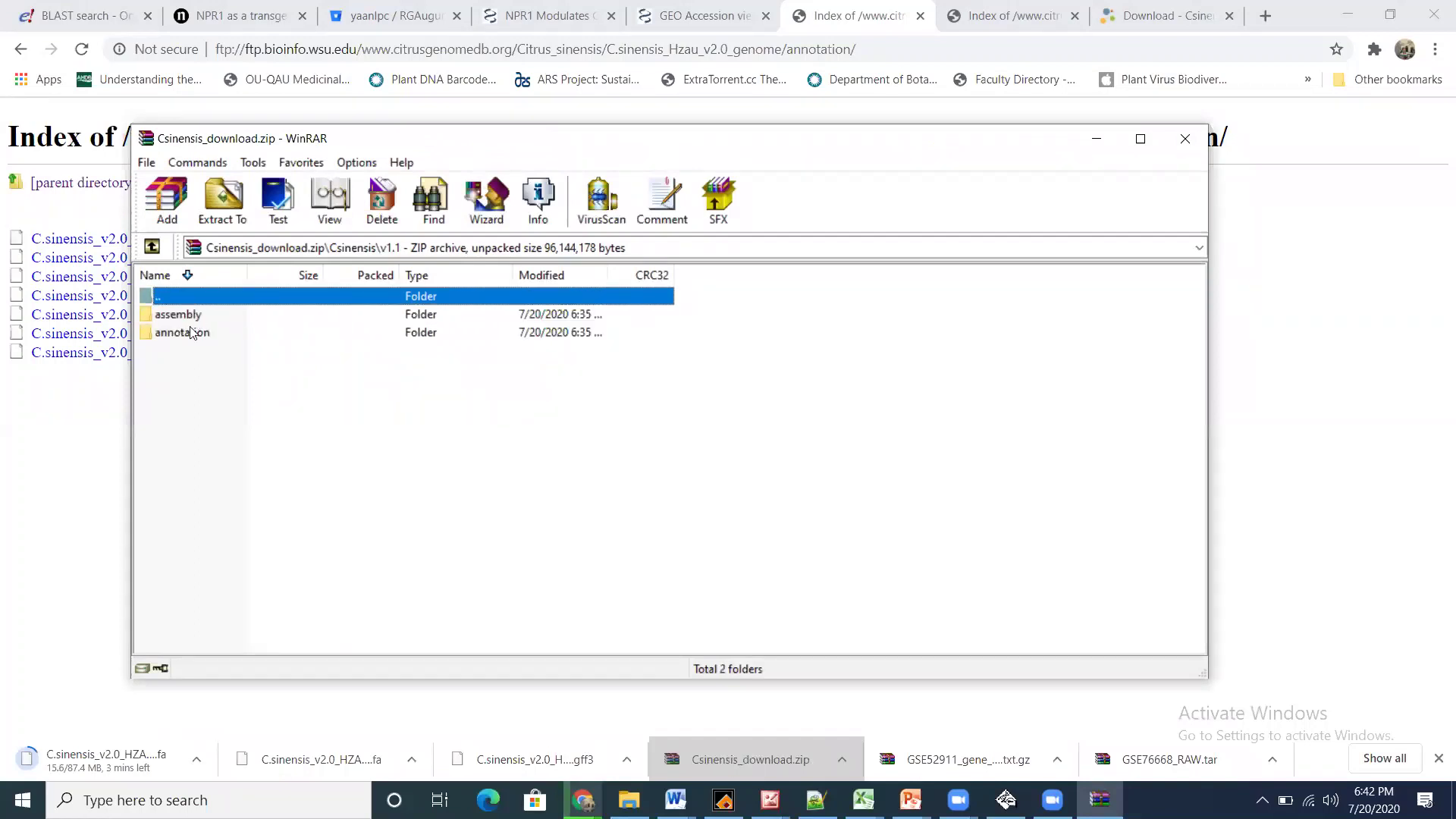
{"action": "double_click", "coordinate": [191, 332]}
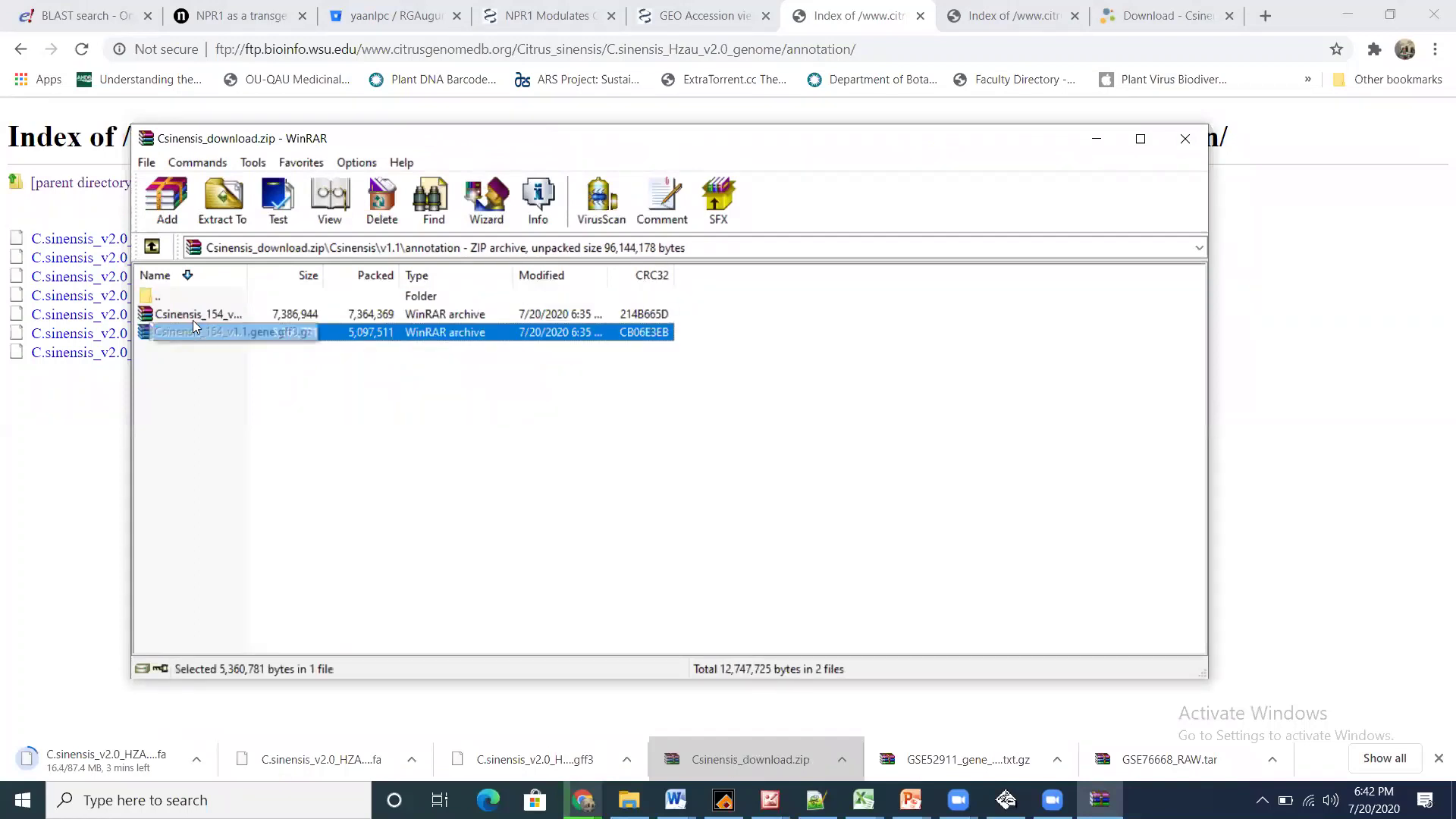
{"action": "double_click", "coordinate": [198, 315]}
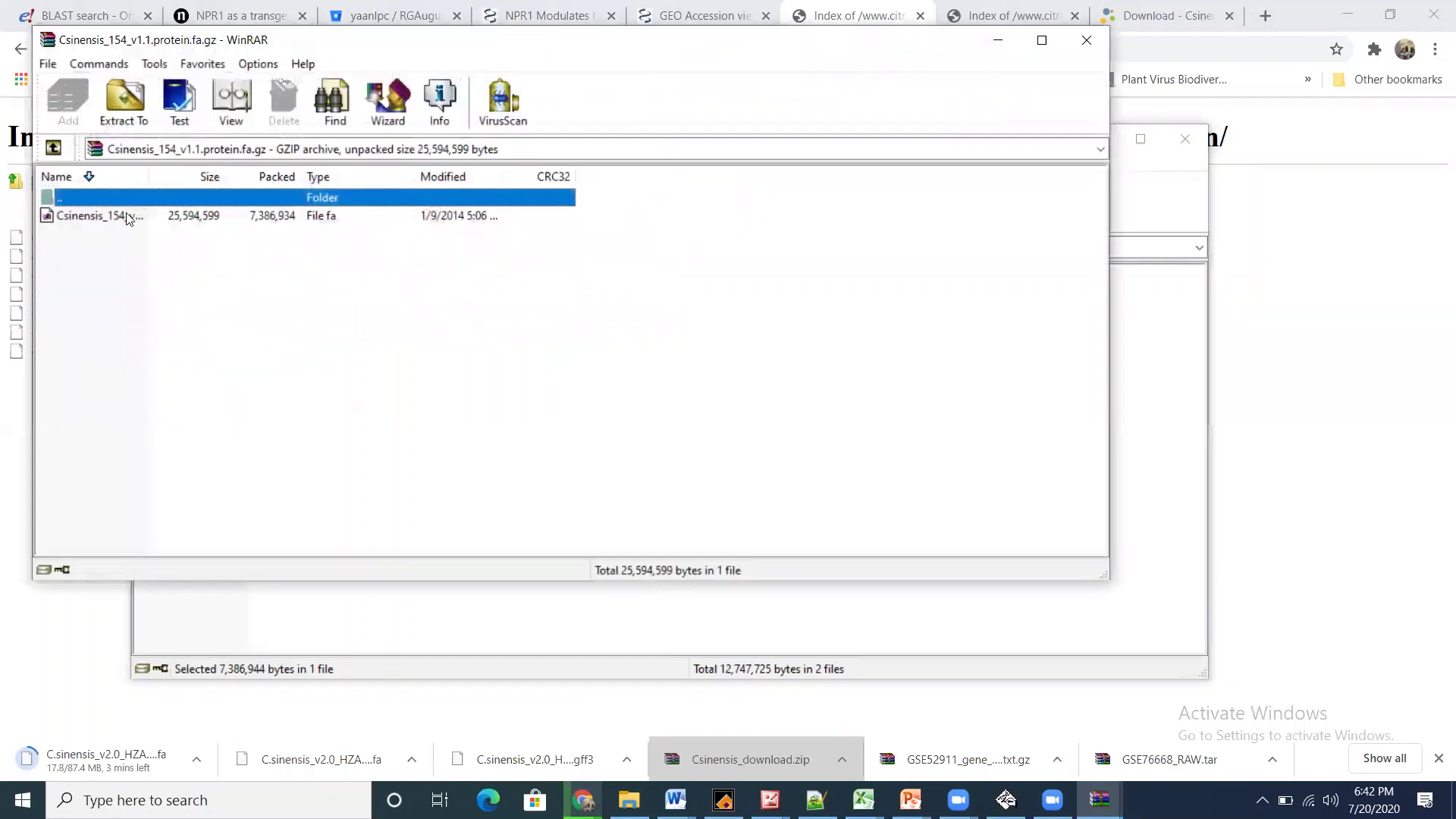
Start extracting Csinensis_154_v1.1.protein.fa and expand D:\Dell PU as the destination
{"action": "left_click", "coordinate": [127, 217]}
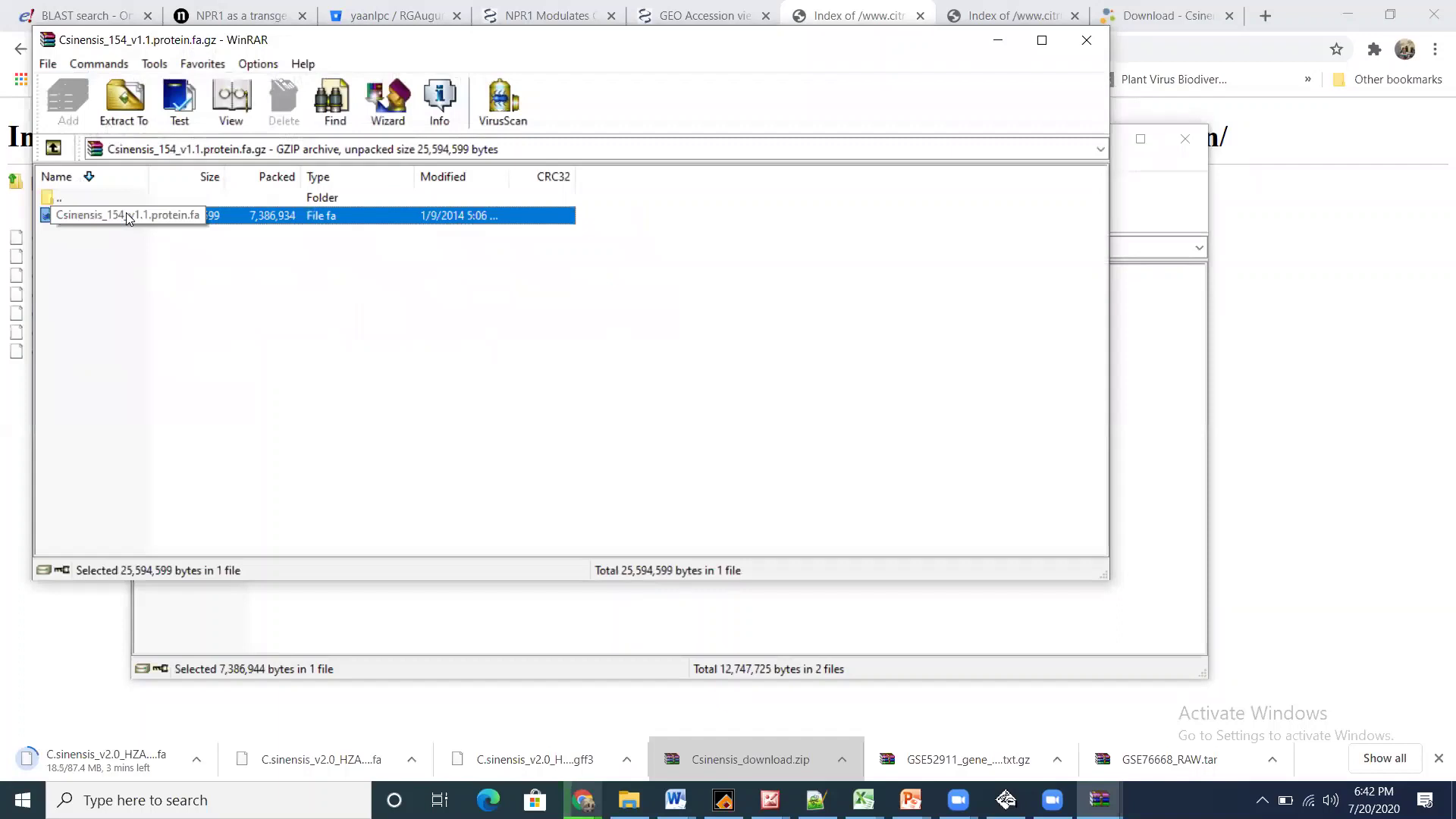
{"action": "left_click", "coordinate": [125, 103]}
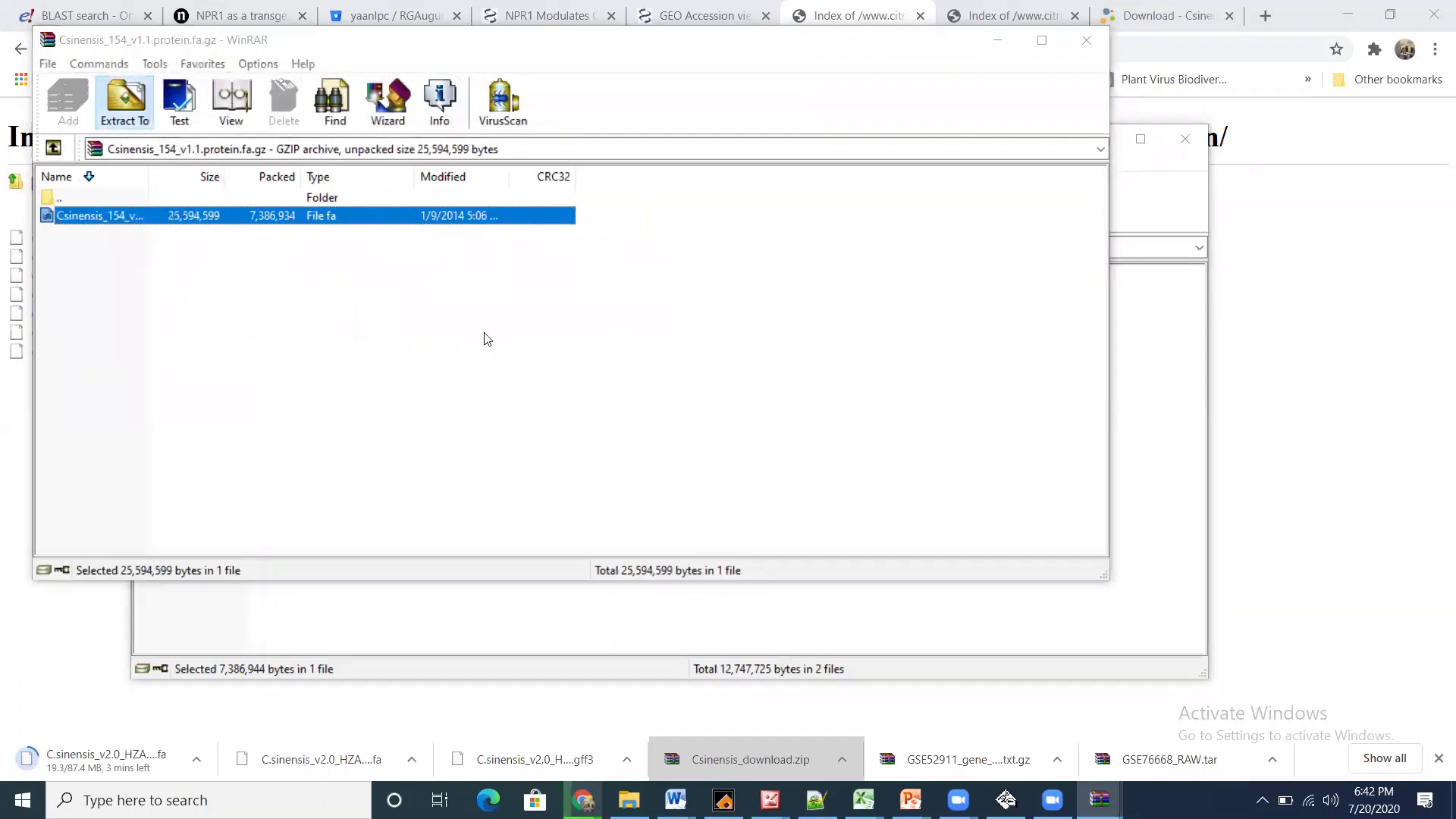
{"action": "left_click", "coordinate": [650, 370]}
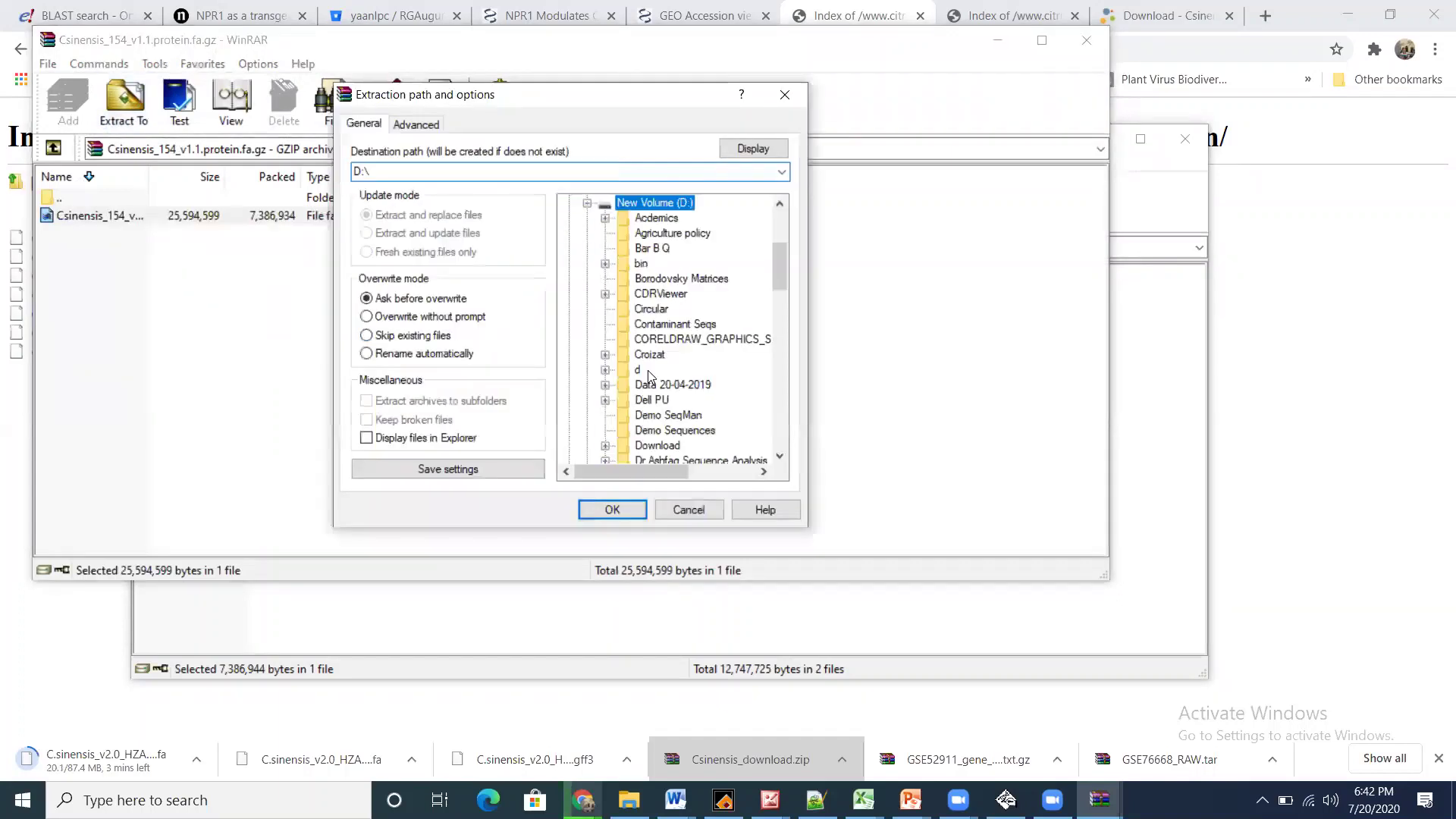
{"action": "left_click", "coordinate": [652, 400]}
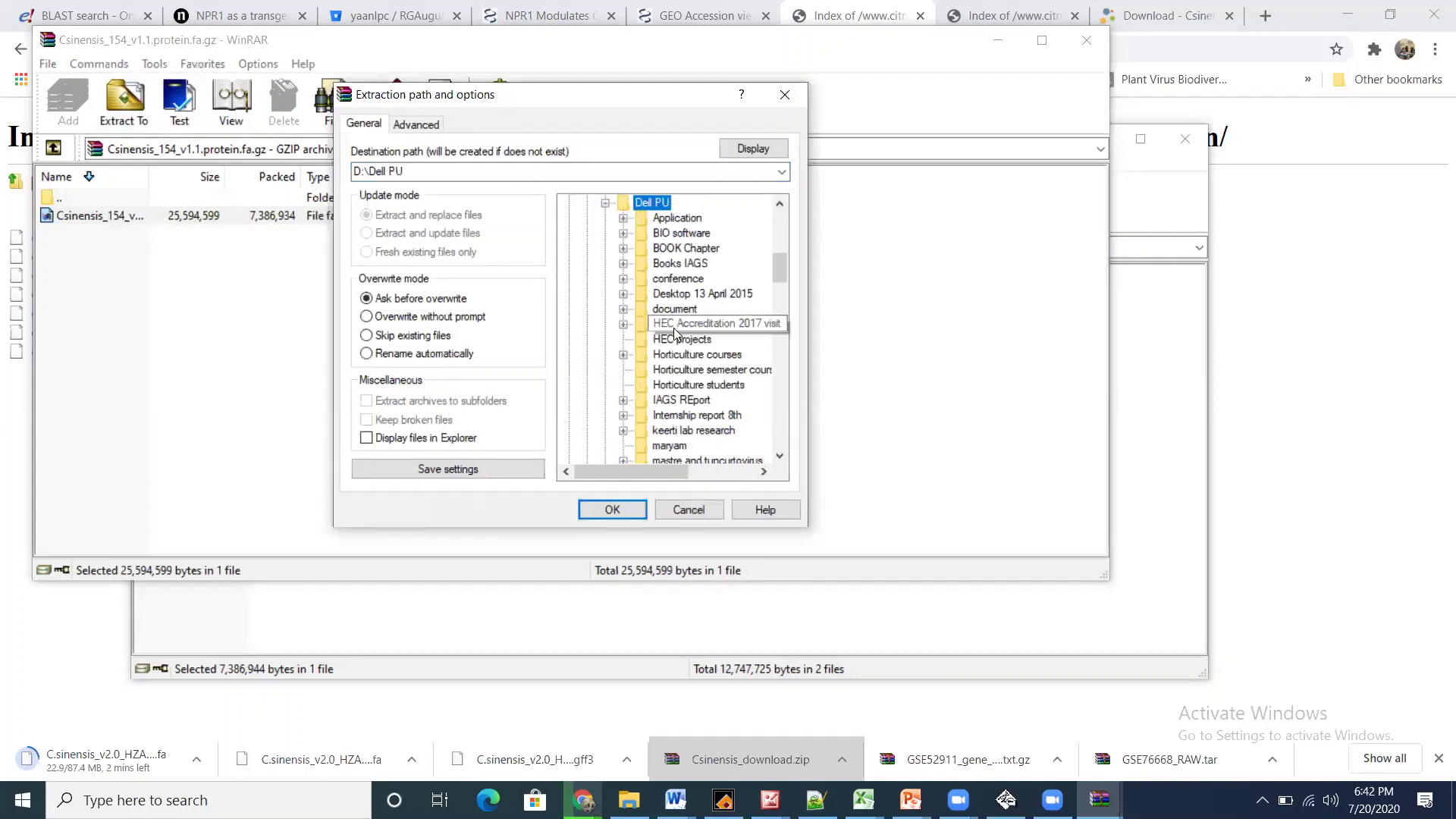
Extract the protein file into New folder of the same student's folder under phd student and close its archive
{"action": "left_click", "coordinate": [674, 326]}
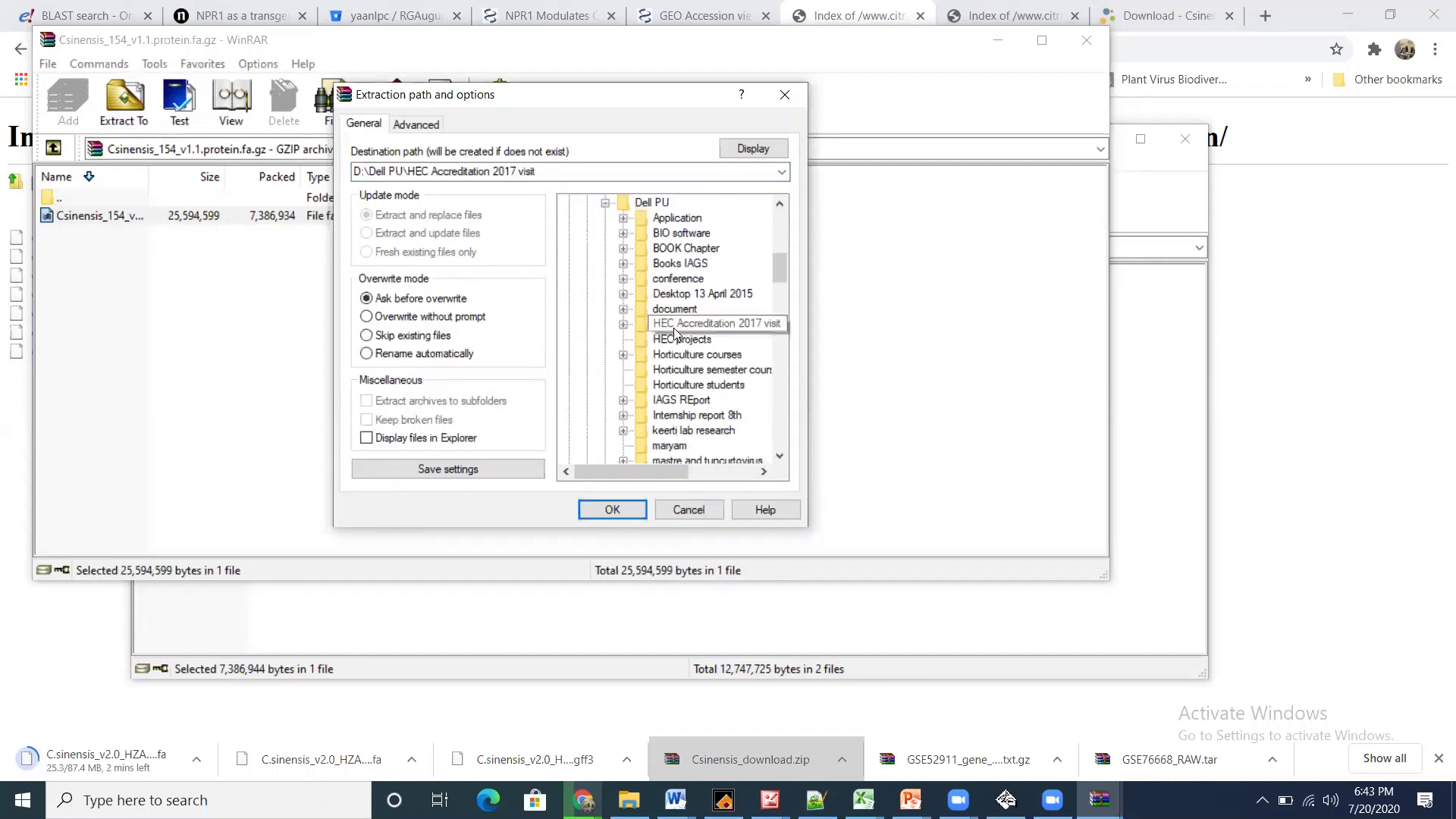
{"action": "left_click", "coordinate": [701, 369]}
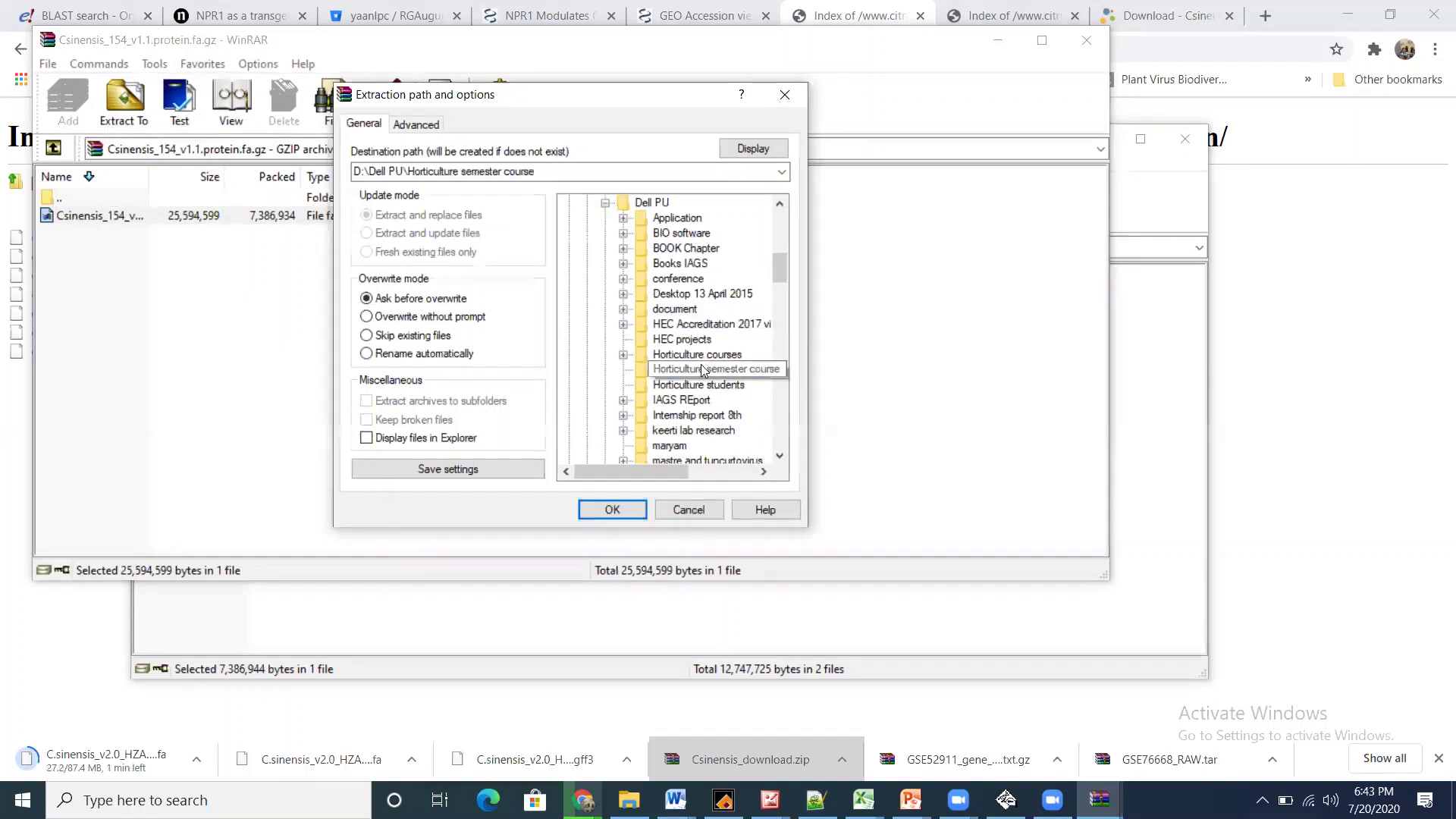
{"action": "key", "text": "p"}
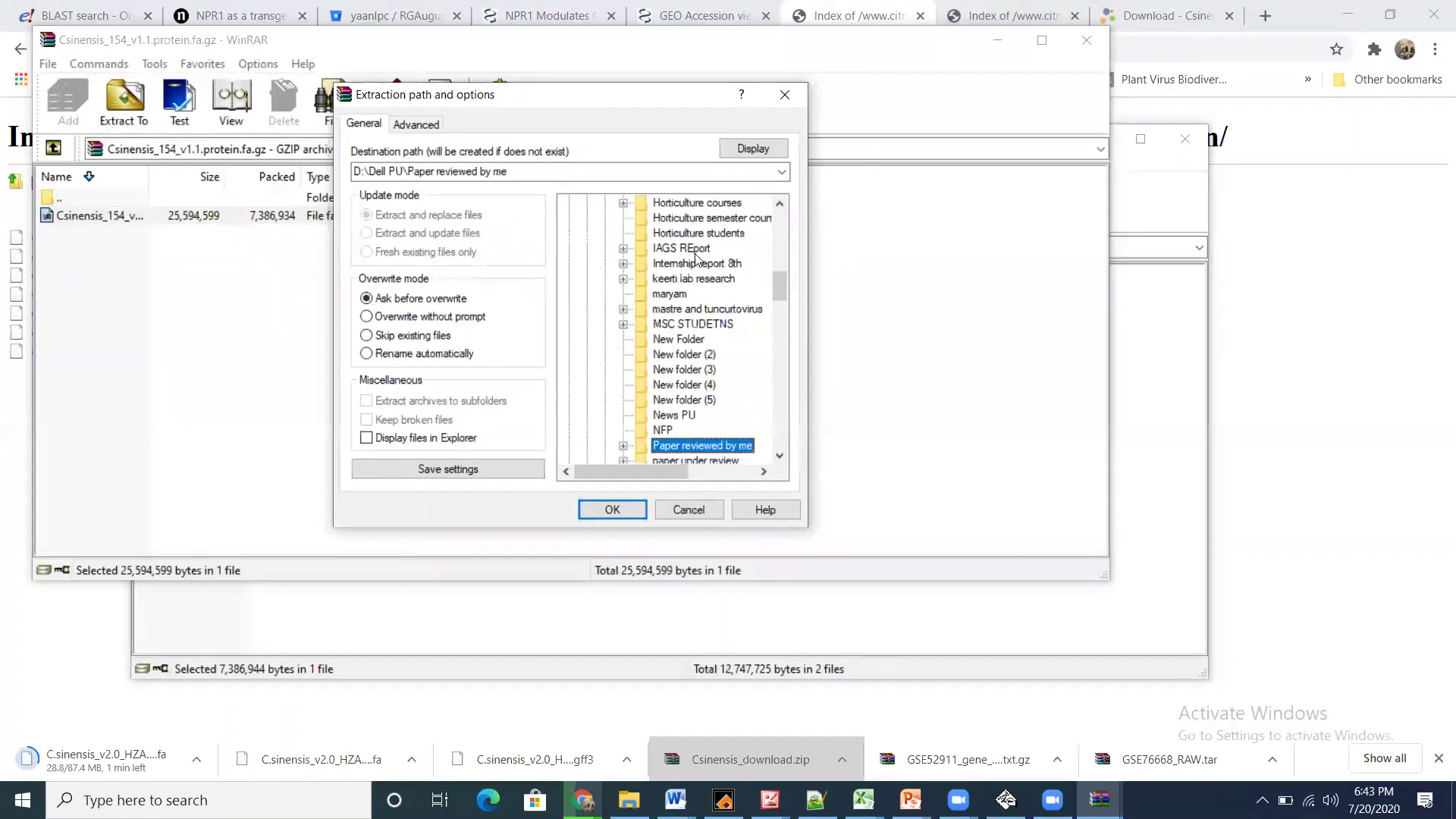
{"action": "key", "text": "p"}
{"action": "key", "text": "p"}
{"action": "key", "text": "p"}
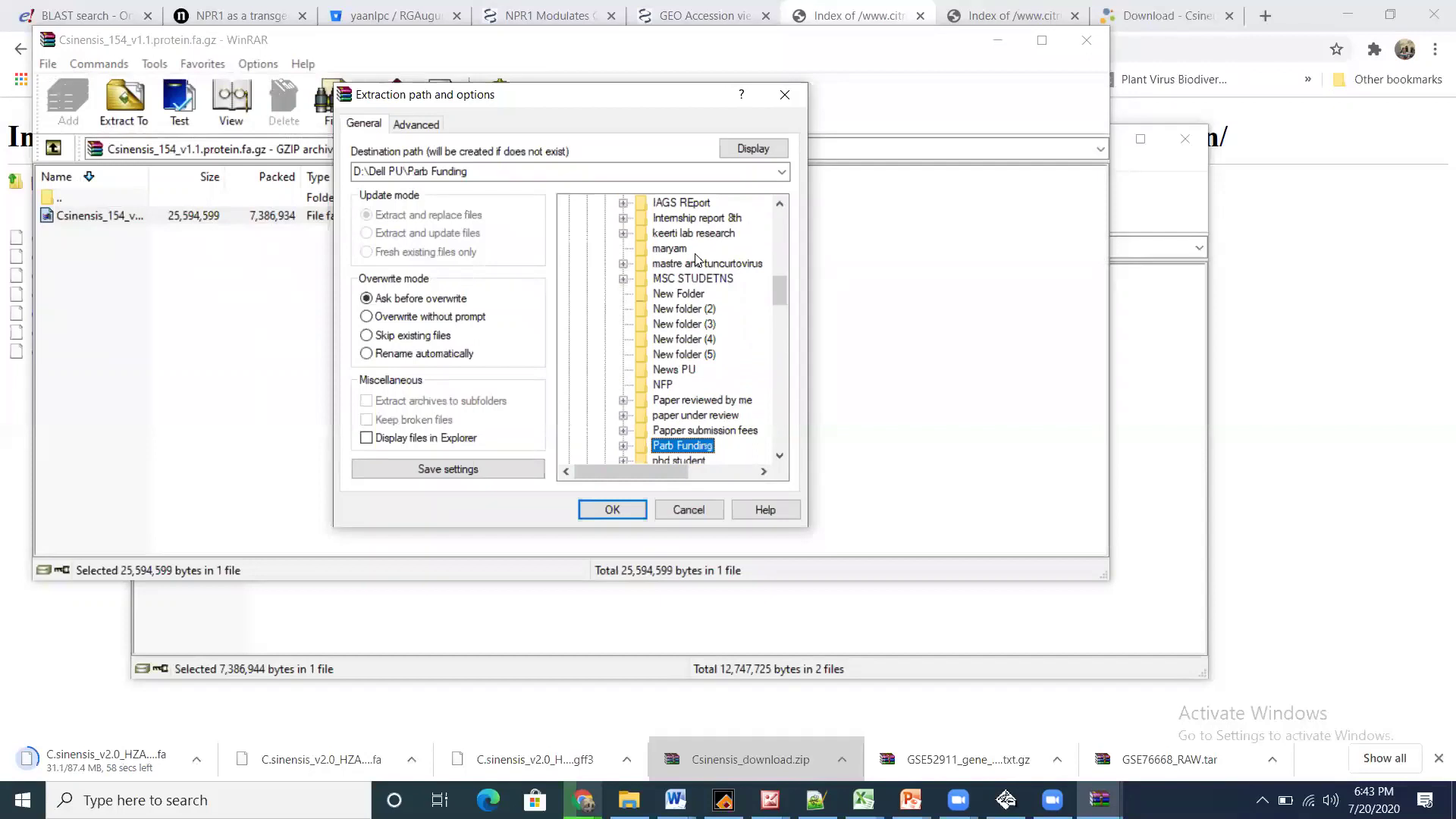
{"action": "key", "text": "p"}
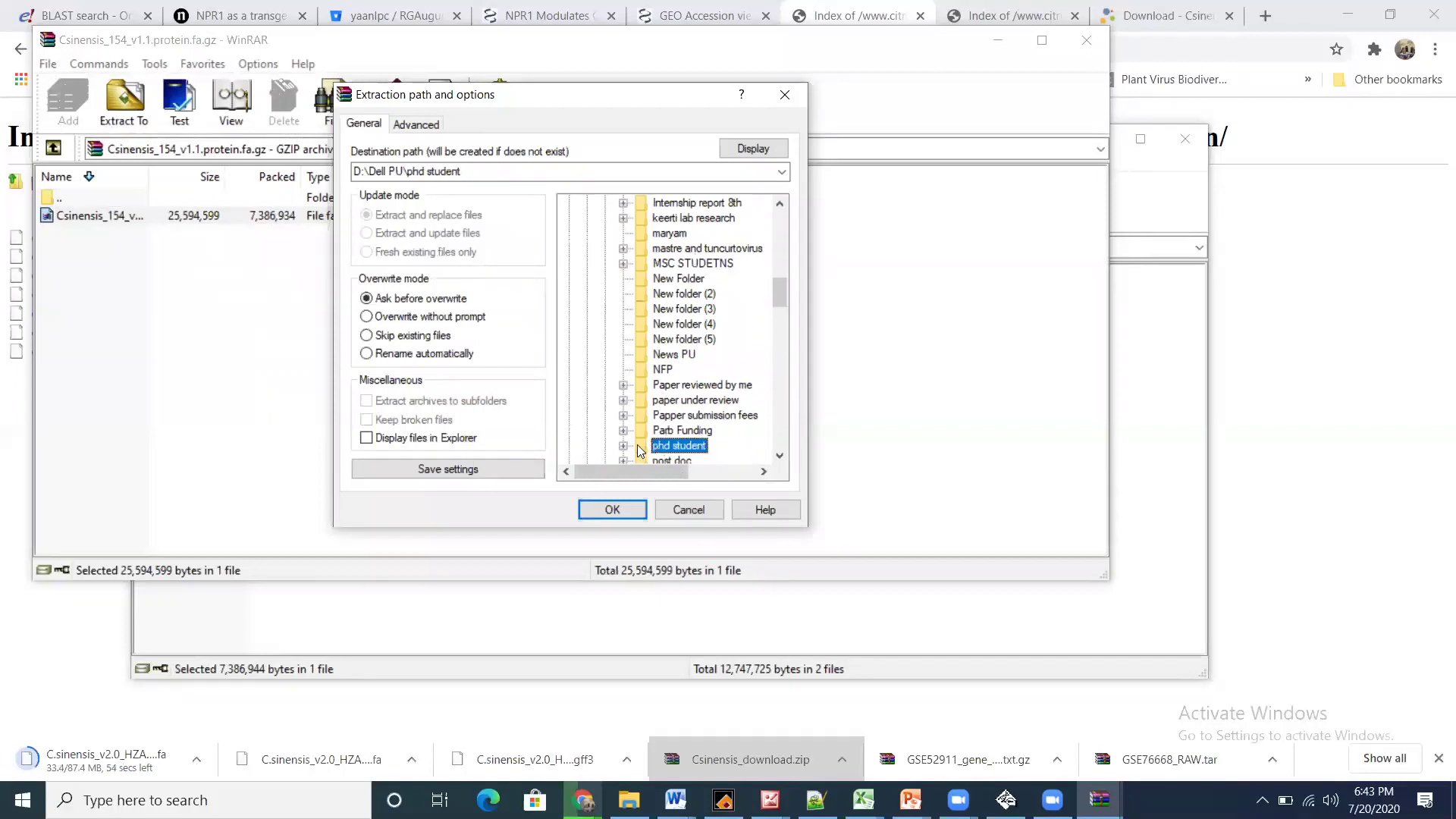
{"action": "double_click", "coordinate": [639, 444]}
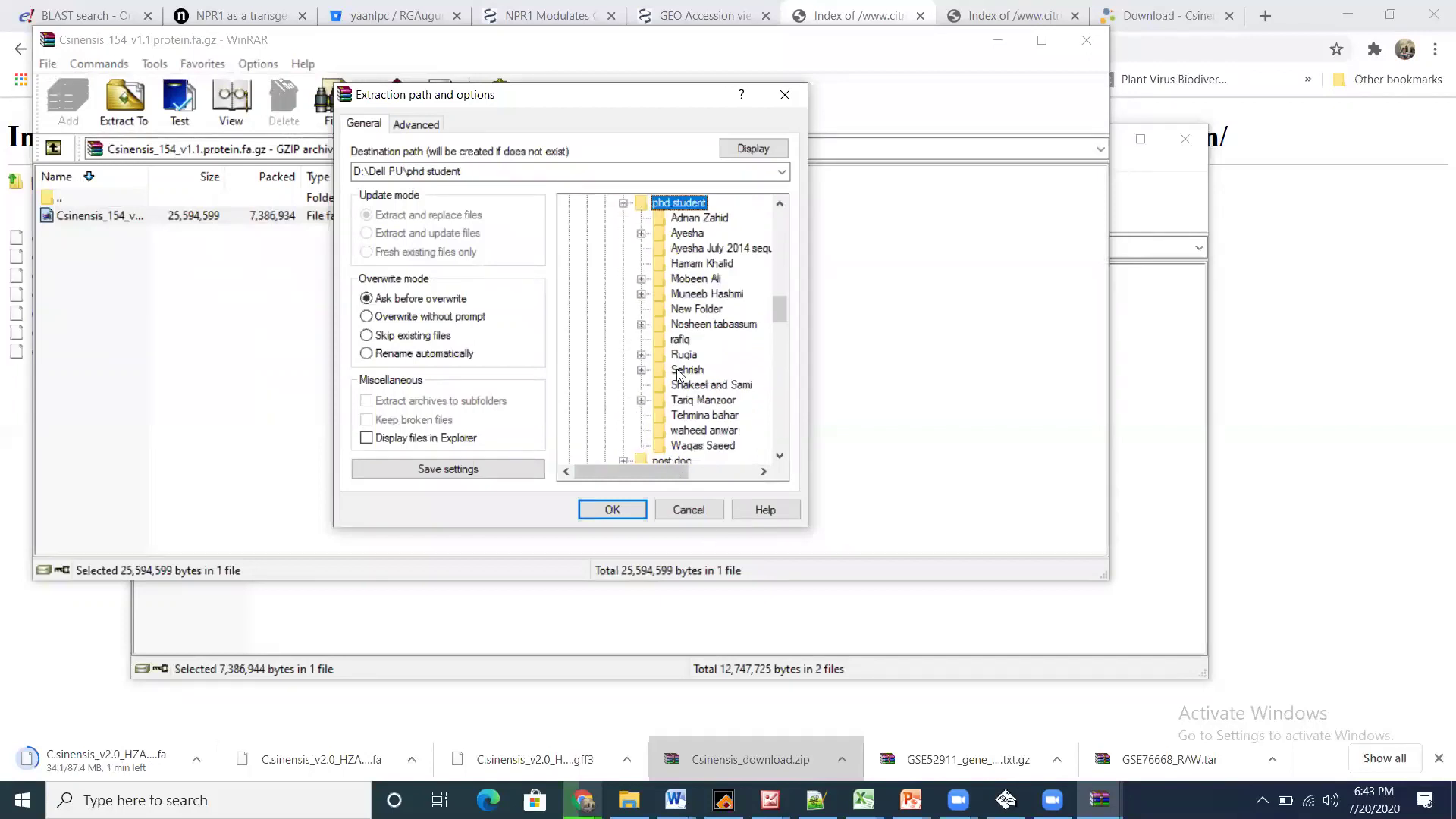
{"action": "double_click", "coordinate": [703, 280]}
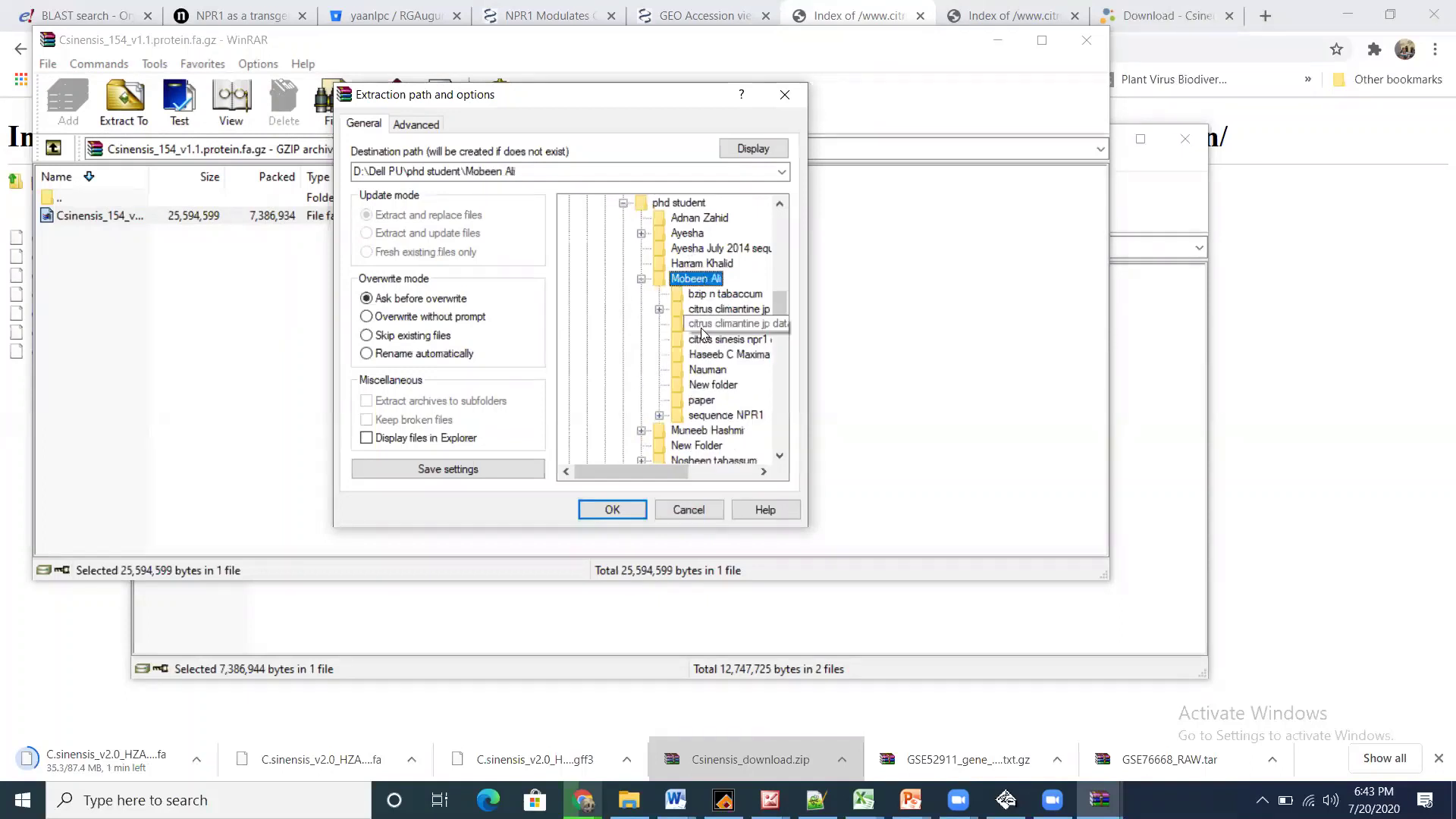
{"action": "left_click", "coordinate": [694, 387]}
{"action": "left_click", "coordinate": [612, 510]}
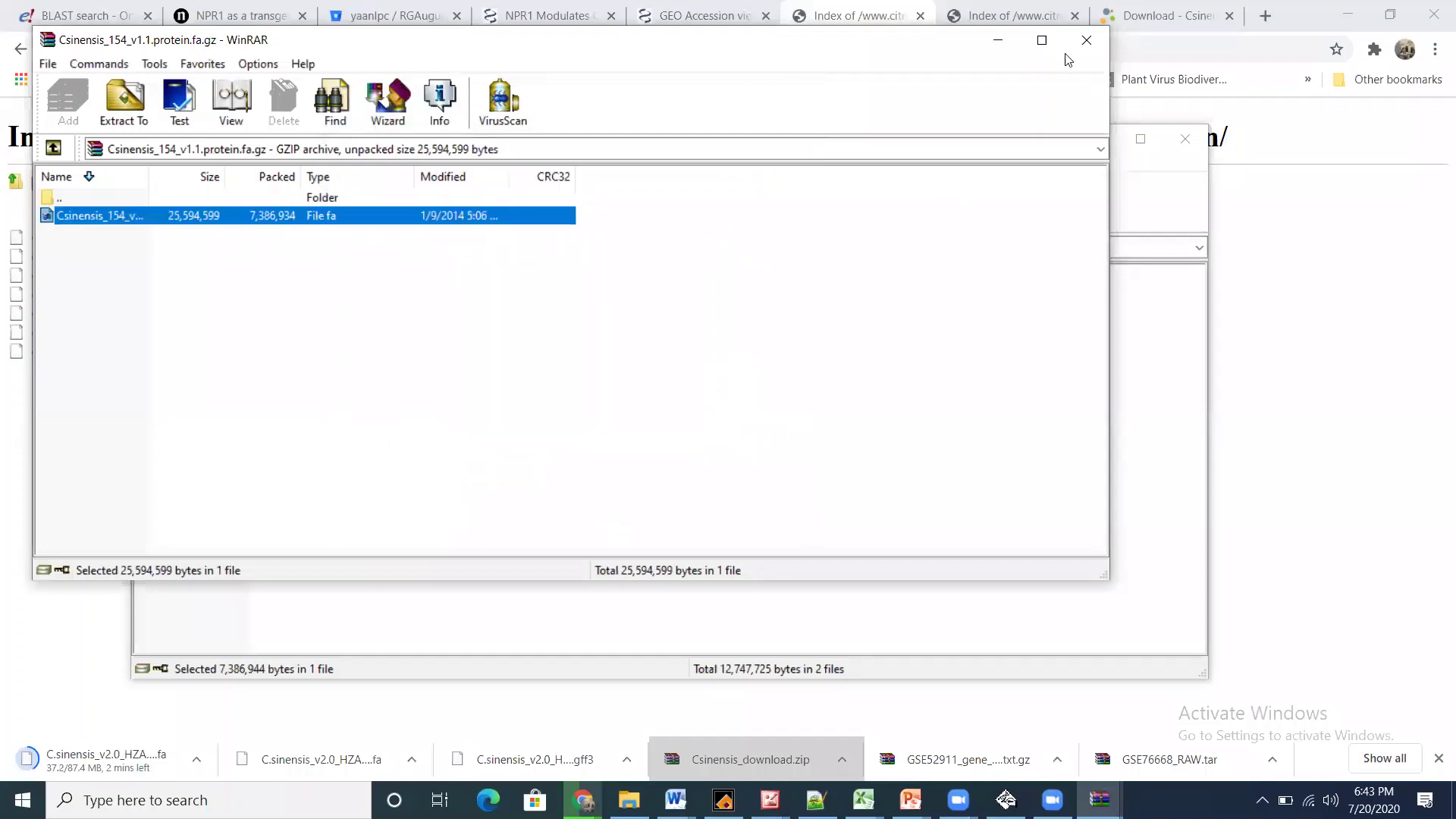
{"action": "left_click", "coordinate": [1085, 39]}
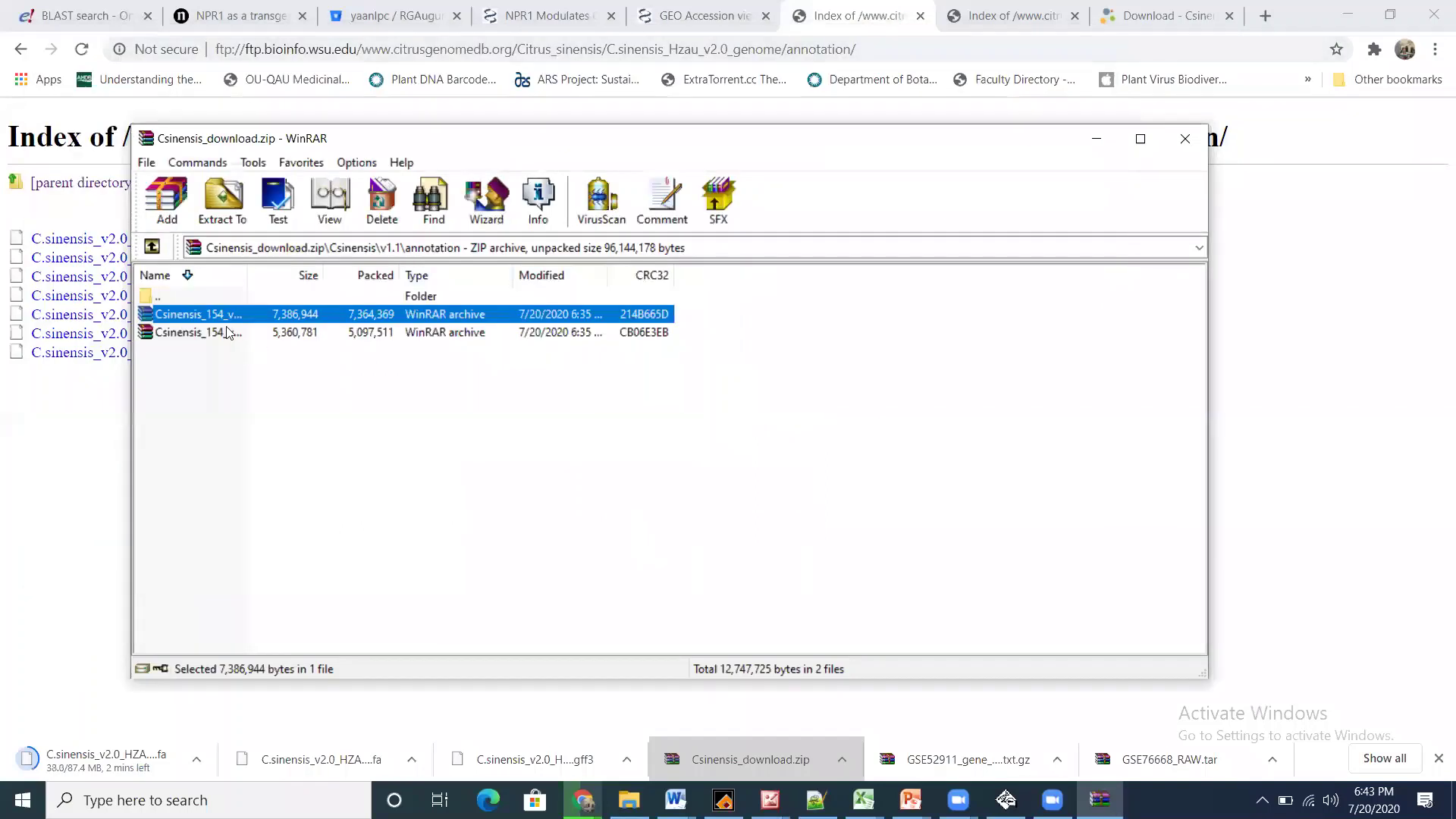
Open the Csinensis_154_v1.1.gene.gff3.gz archive and start extracting its gff3 file with D:\Dell PU as the destination
{"action": "double_click", "coordinate": [227, 332]}
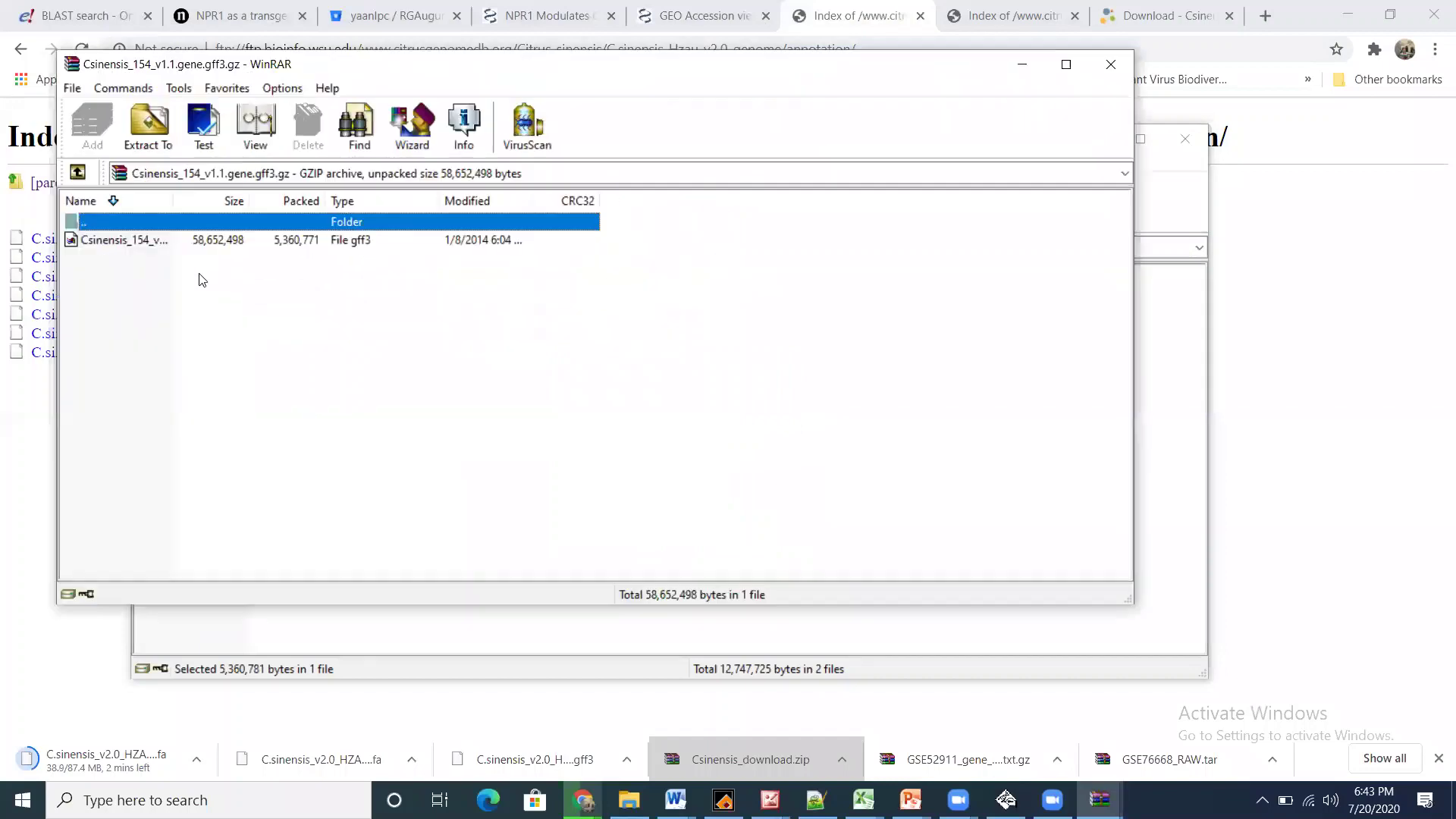
{"action": "left_click", "coordinate": [211, 244]}
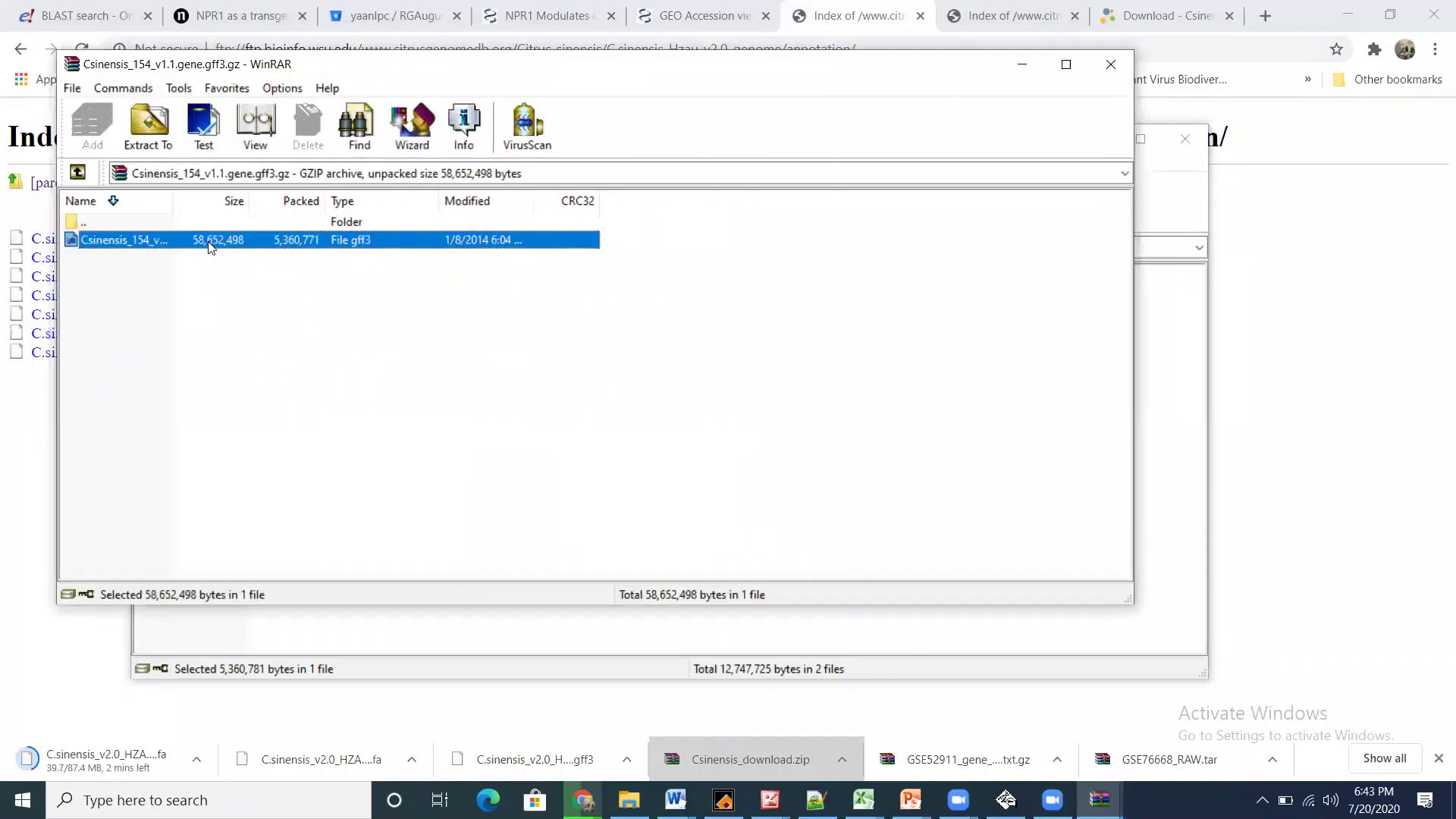
{"action": "left_click", "coordinate": [151, 135]}
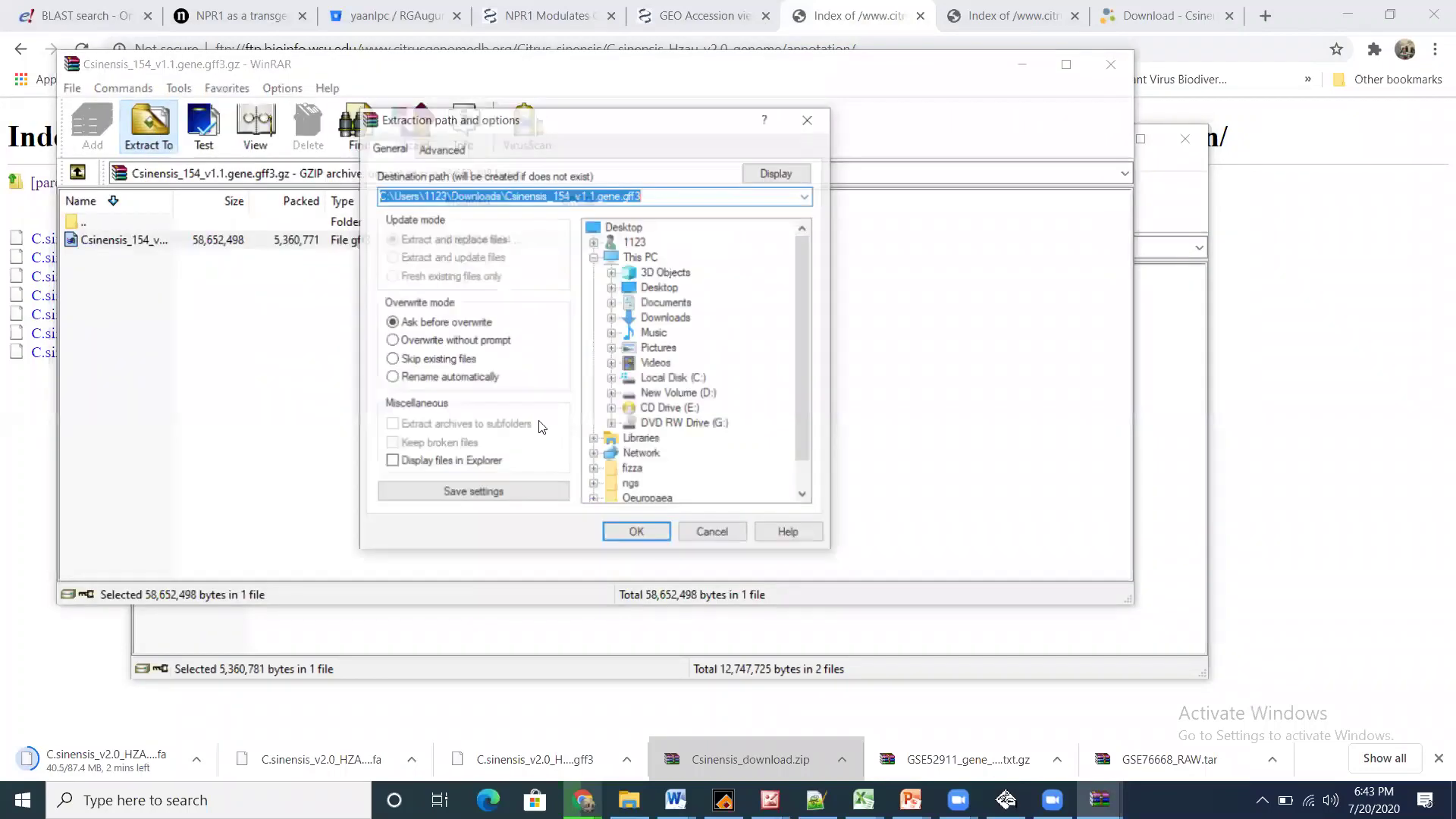
{"action": "double_click", "coordinate": [703, 393]}
{"action": "double_click", "coordinate": [684, 423]}
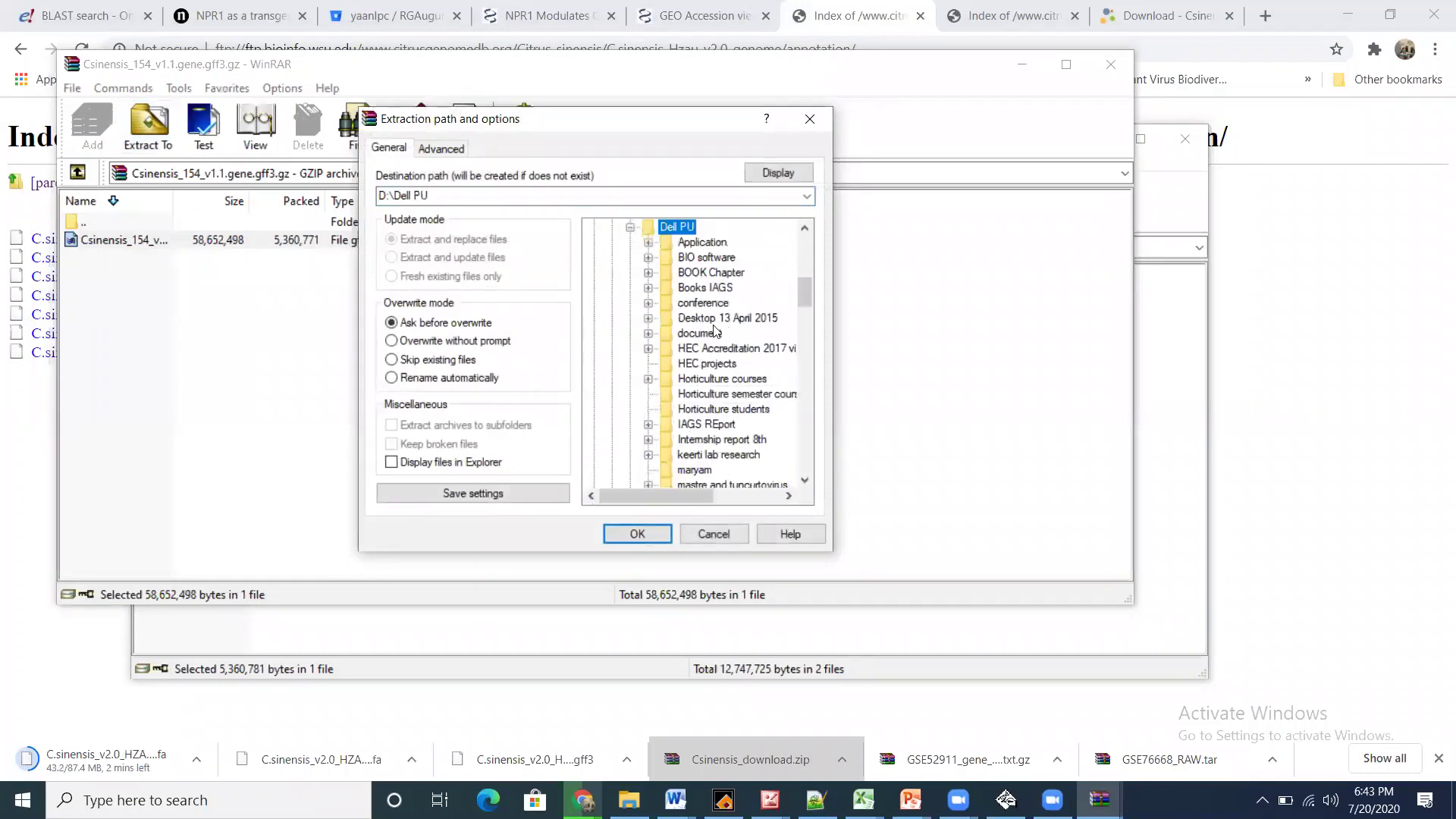
Extract the gene.gff3 file into New folder of the same student's folder under D:\Dell PU\phd student
{"action": "left_click", "coordinate": [699, 319]}
{"action": "key", "text": "p"}
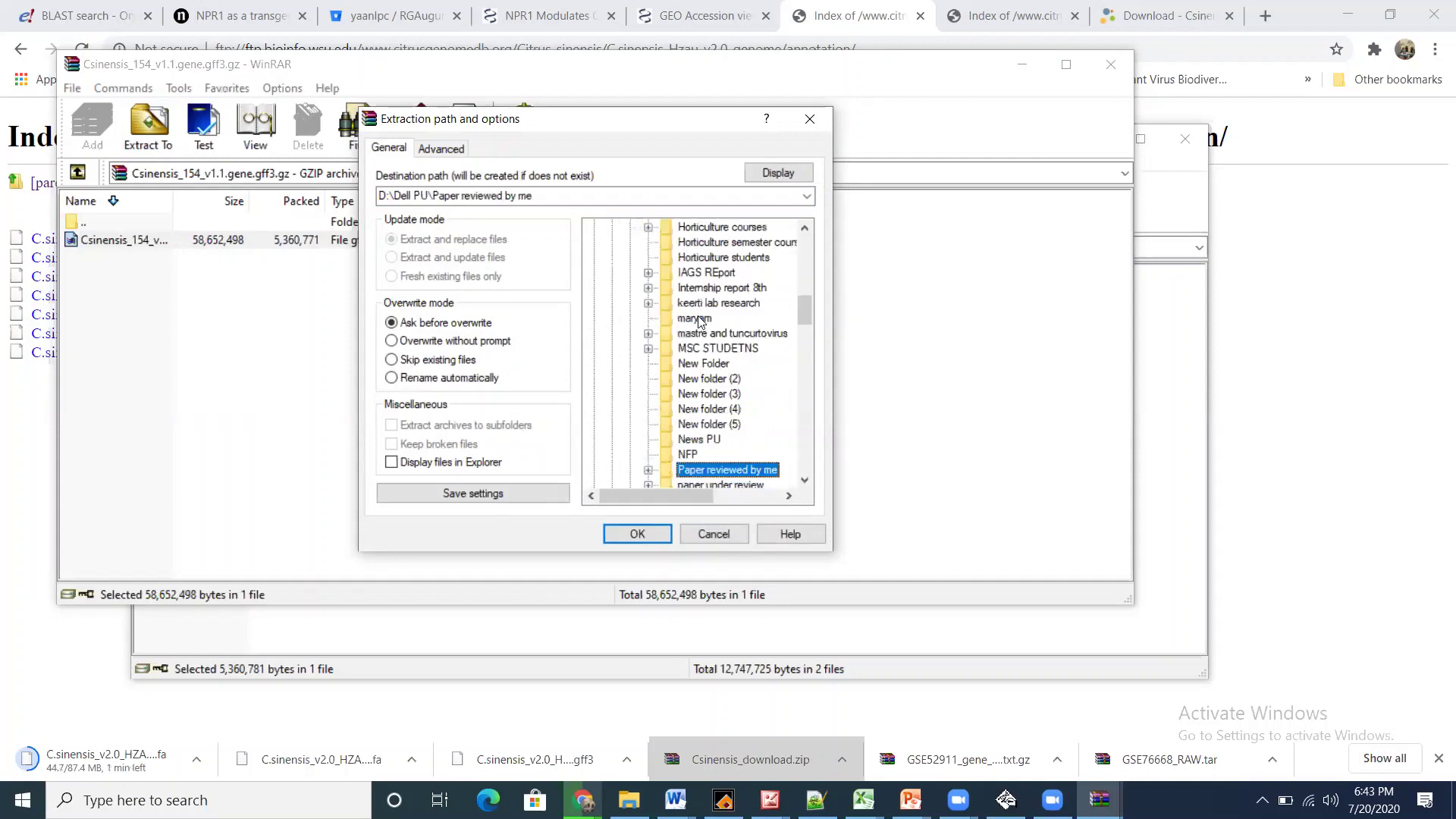
{"action": "left_click", "coordinate": [805, 481]}
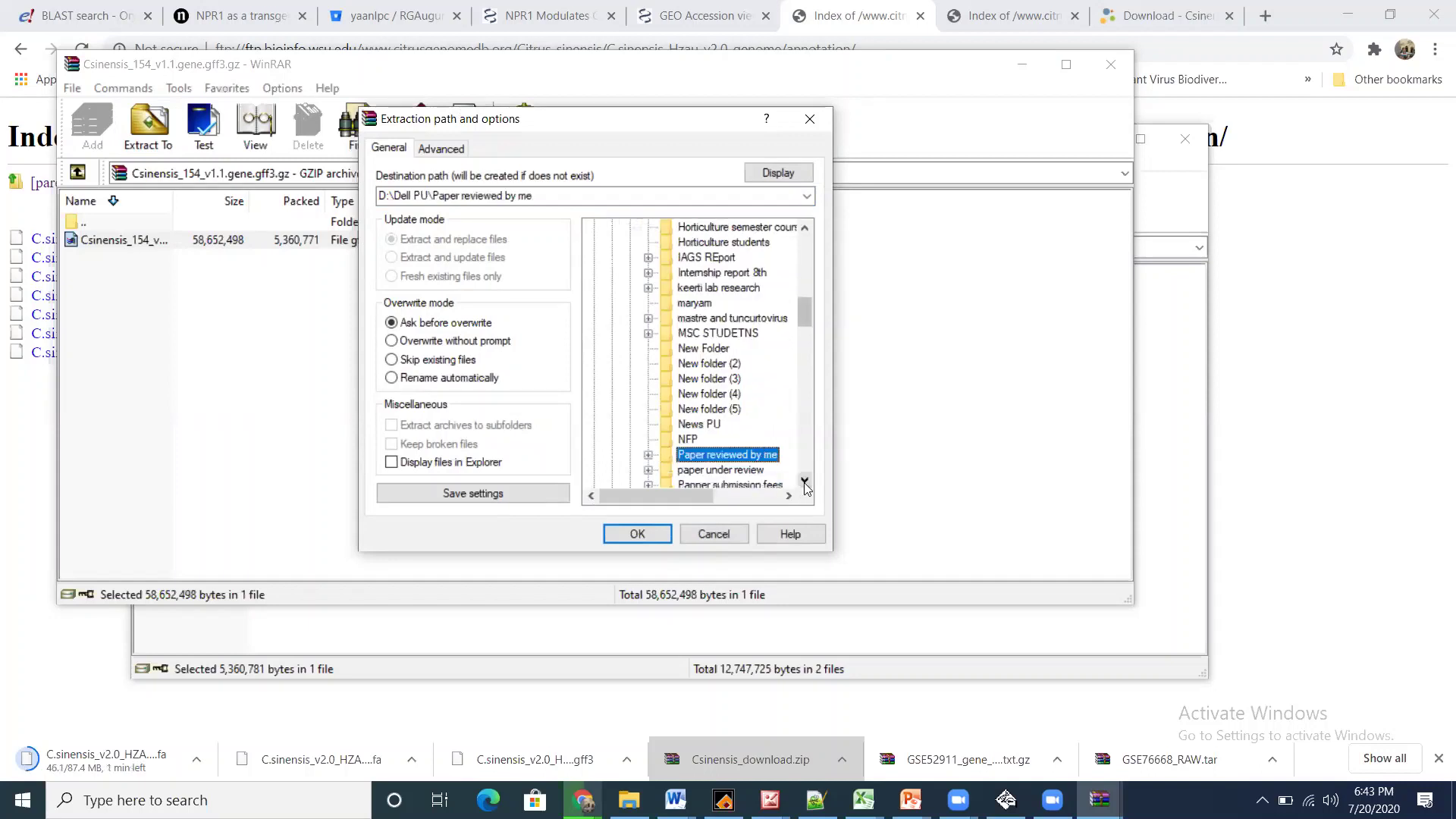
{"action": "left_click", "coordinate": [805, 481]}
{"action": "left_click", "coordinate": [805, 483]}
{"action": "left_click", "coordinate": [804, 483]}
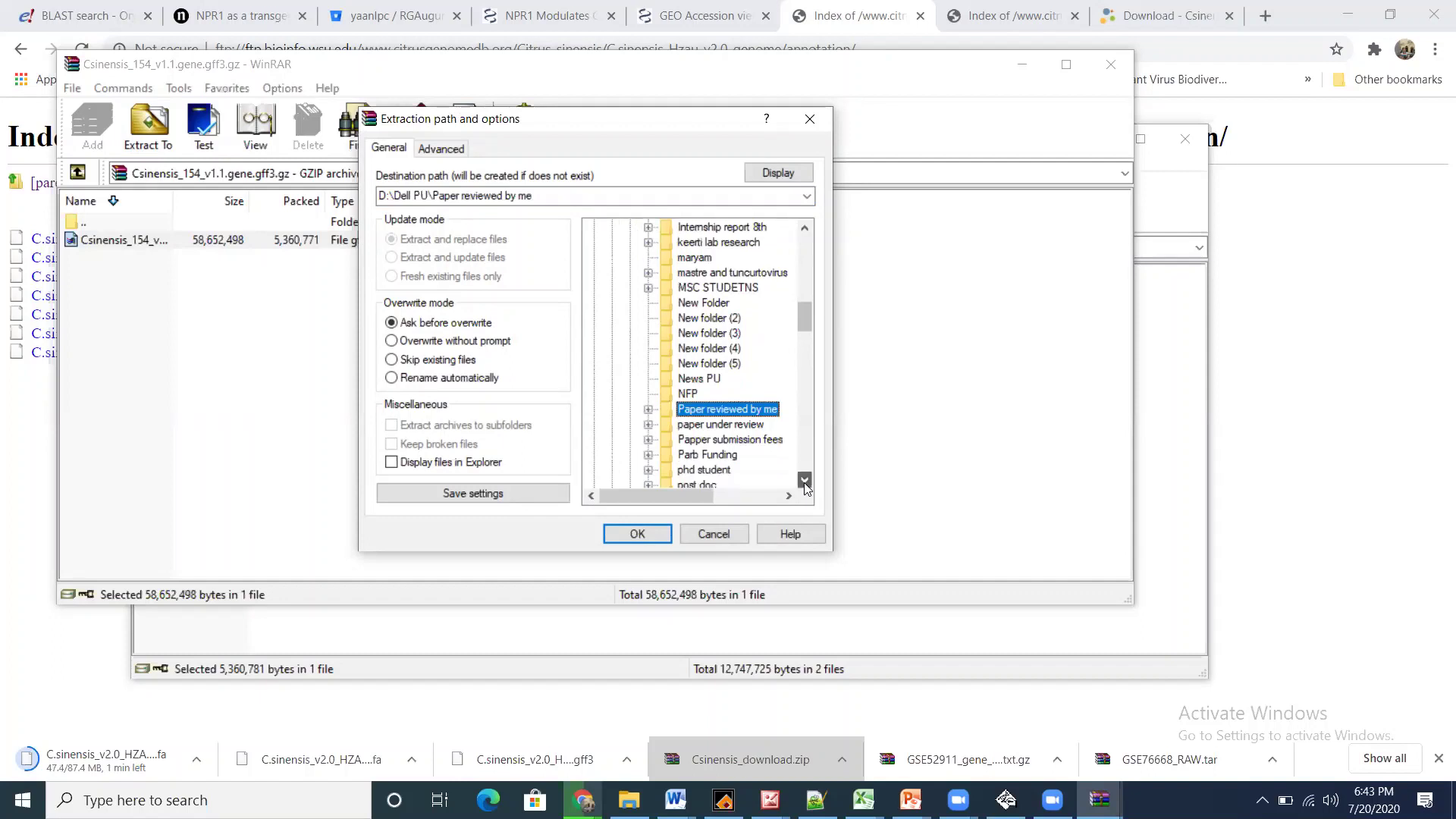
{"action": "double_click", "coordinate": [720, 470]}
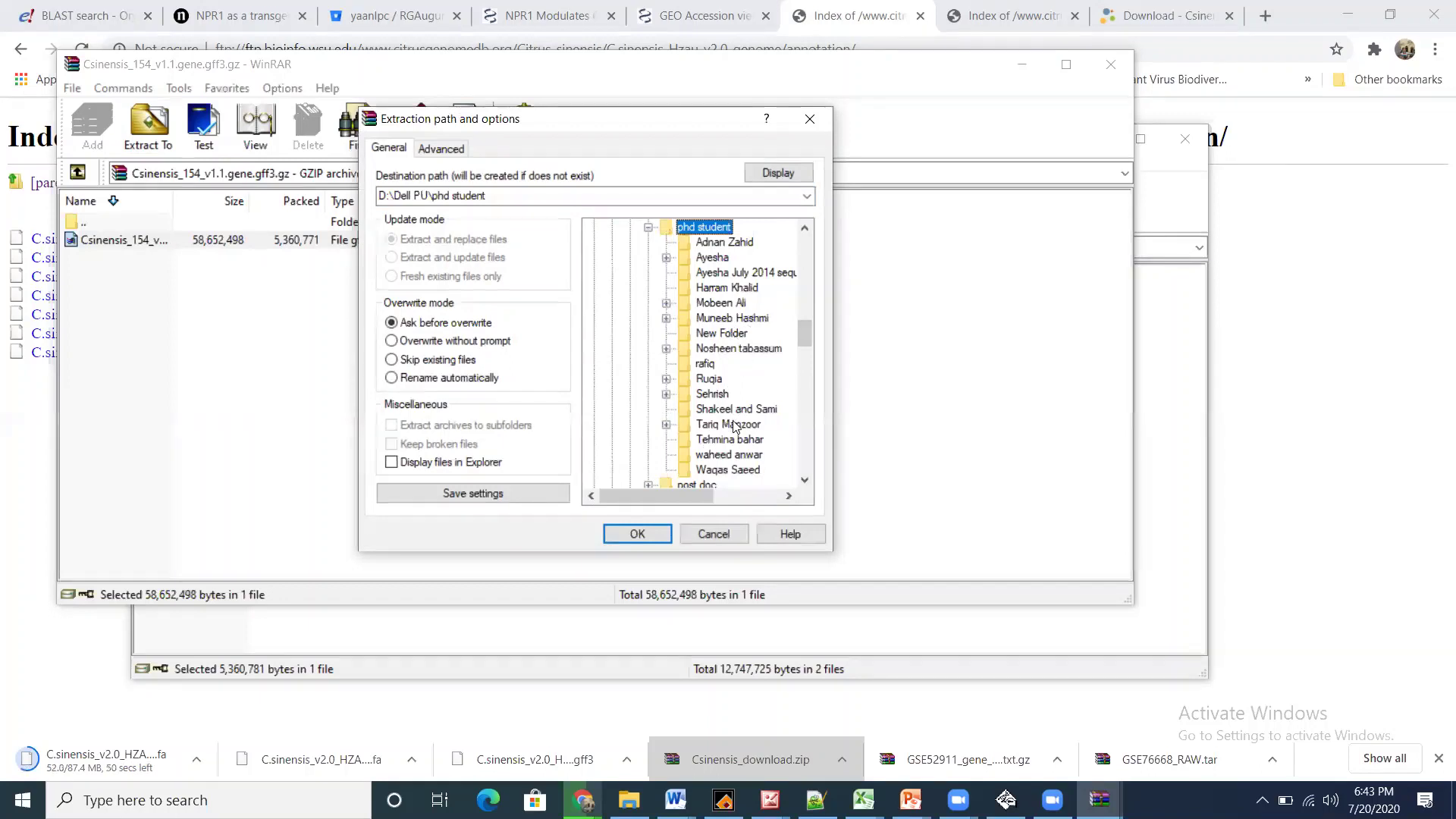
{"action": "double_click", "coordinate": [720, 307]}
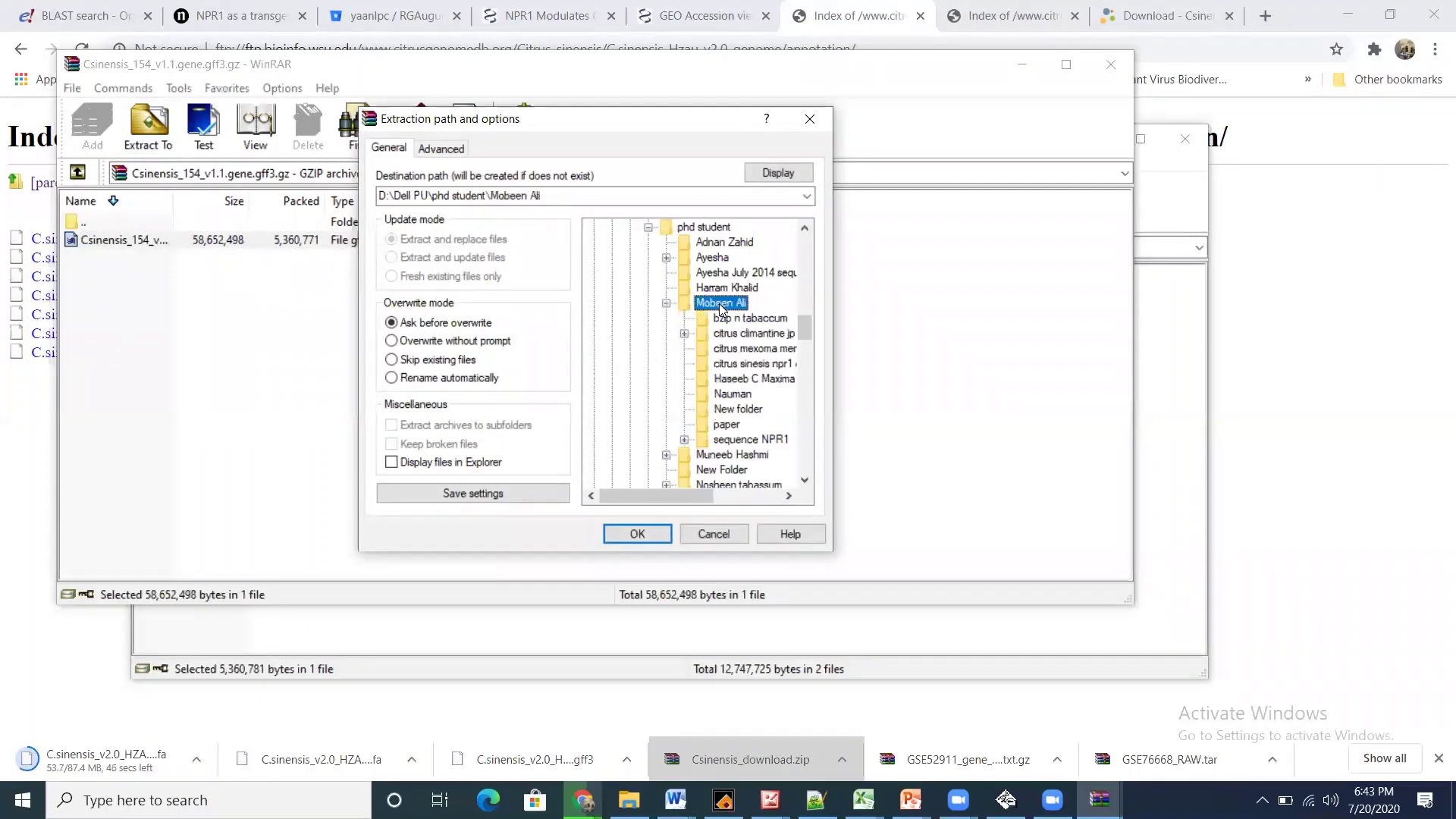
{"action": "left_click", "coordinate": [739, 412]}
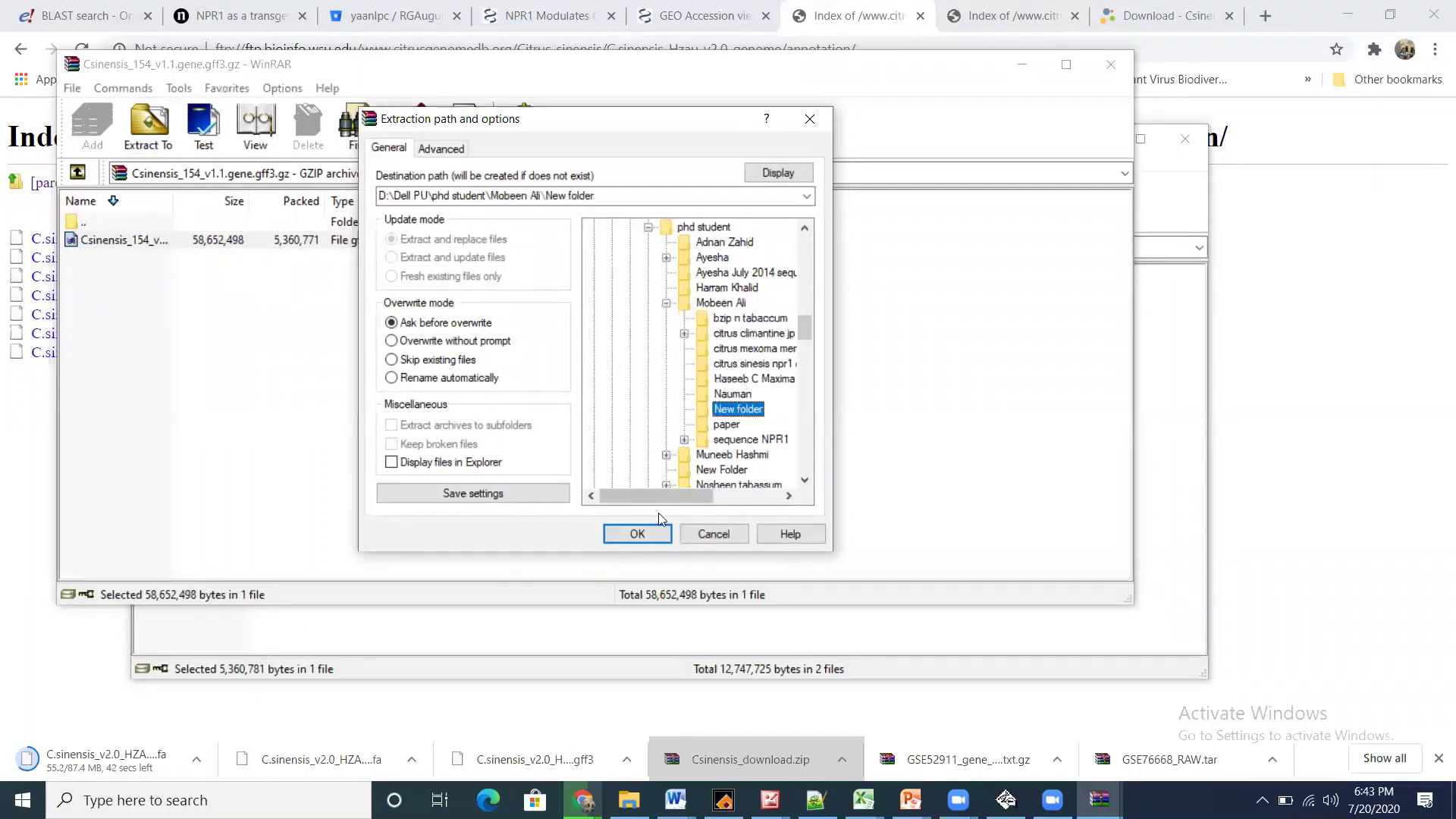
{"action": "left_click", "coordinate": [638, 537]}
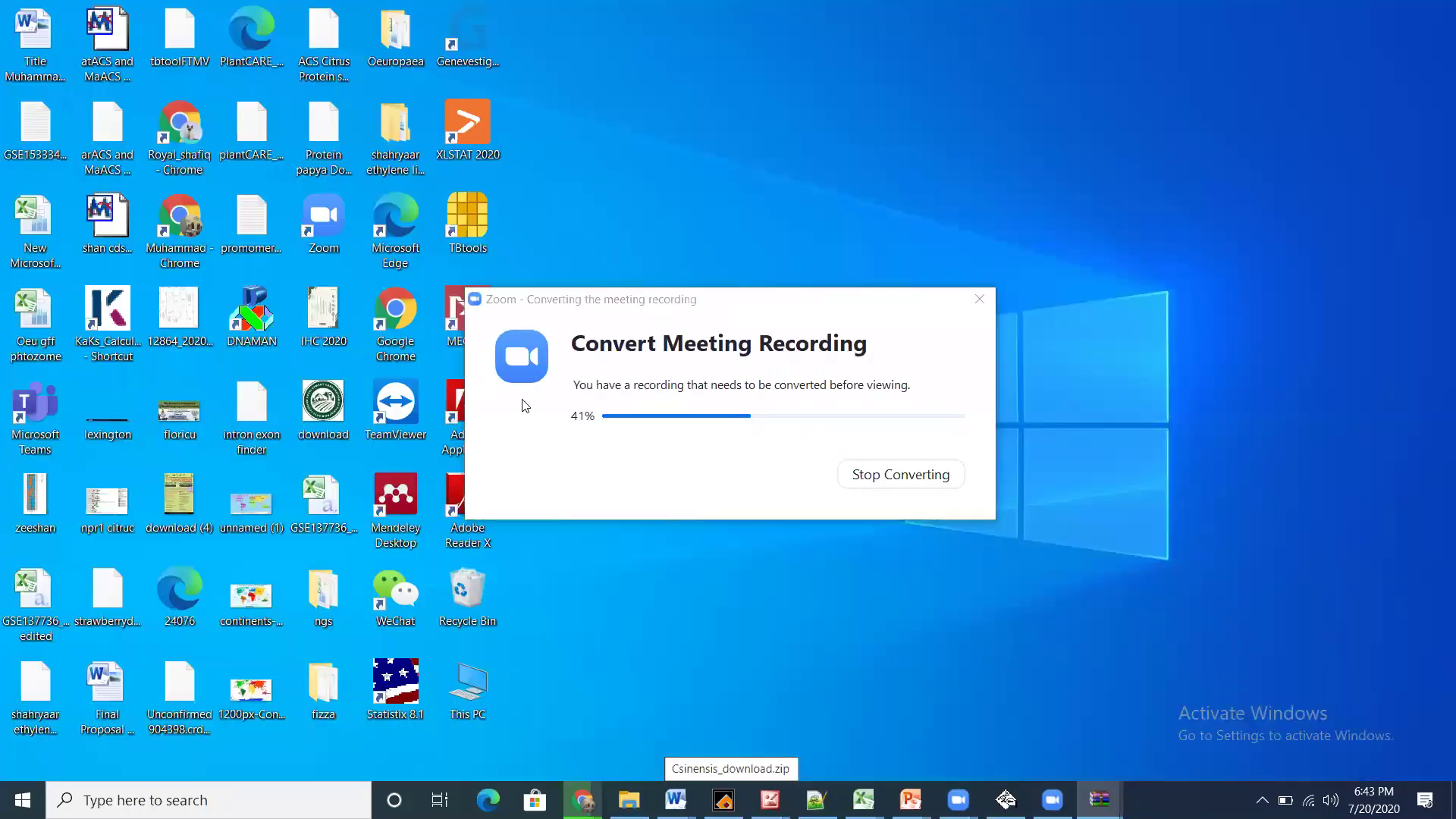
Launch TBtools from the desktop and open its Fasta Stats tool
{"action": "double_click", "coordinate": [465, 230]}
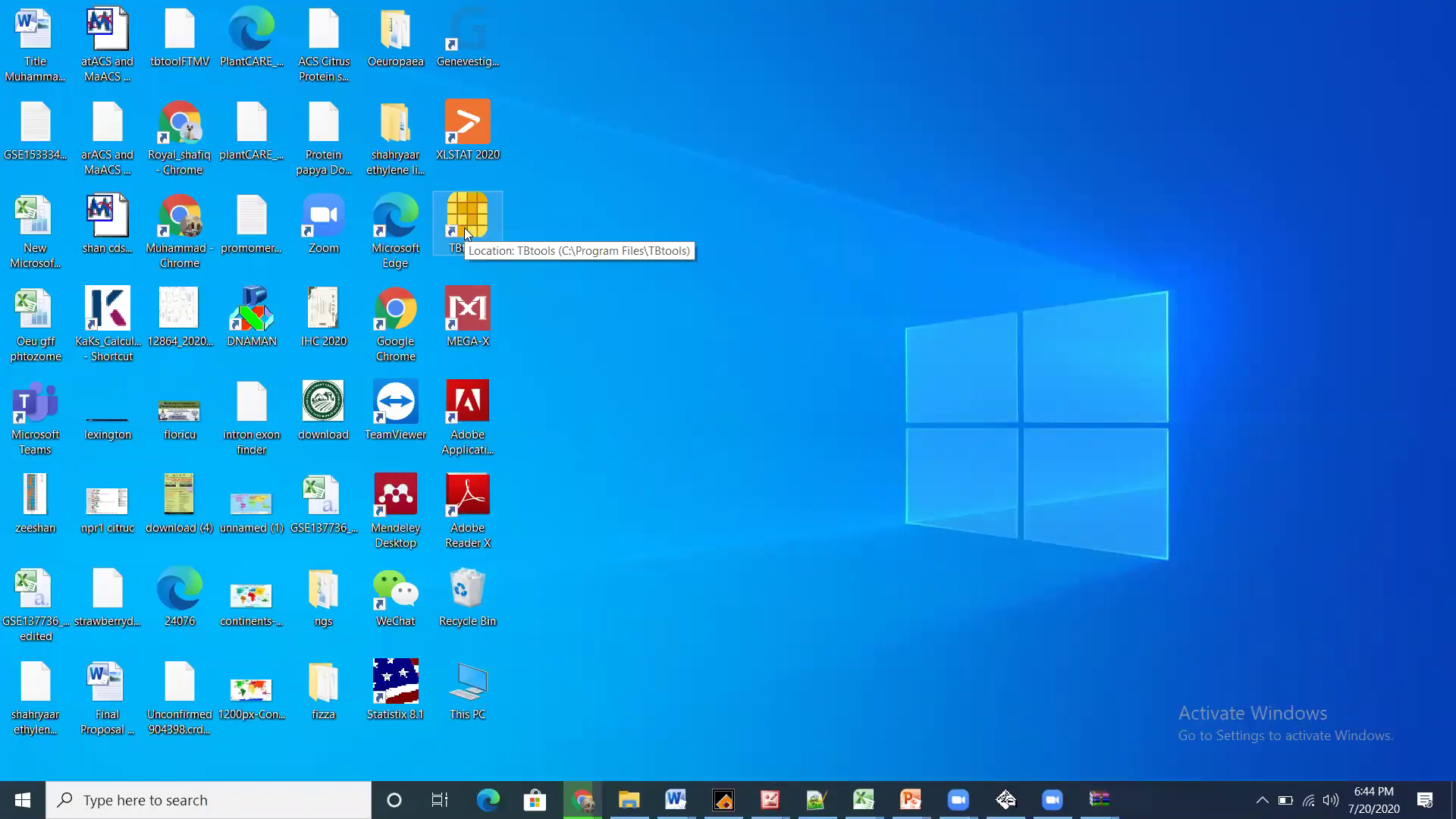
{"action": "double_click", "coordinate": [465, 230]}
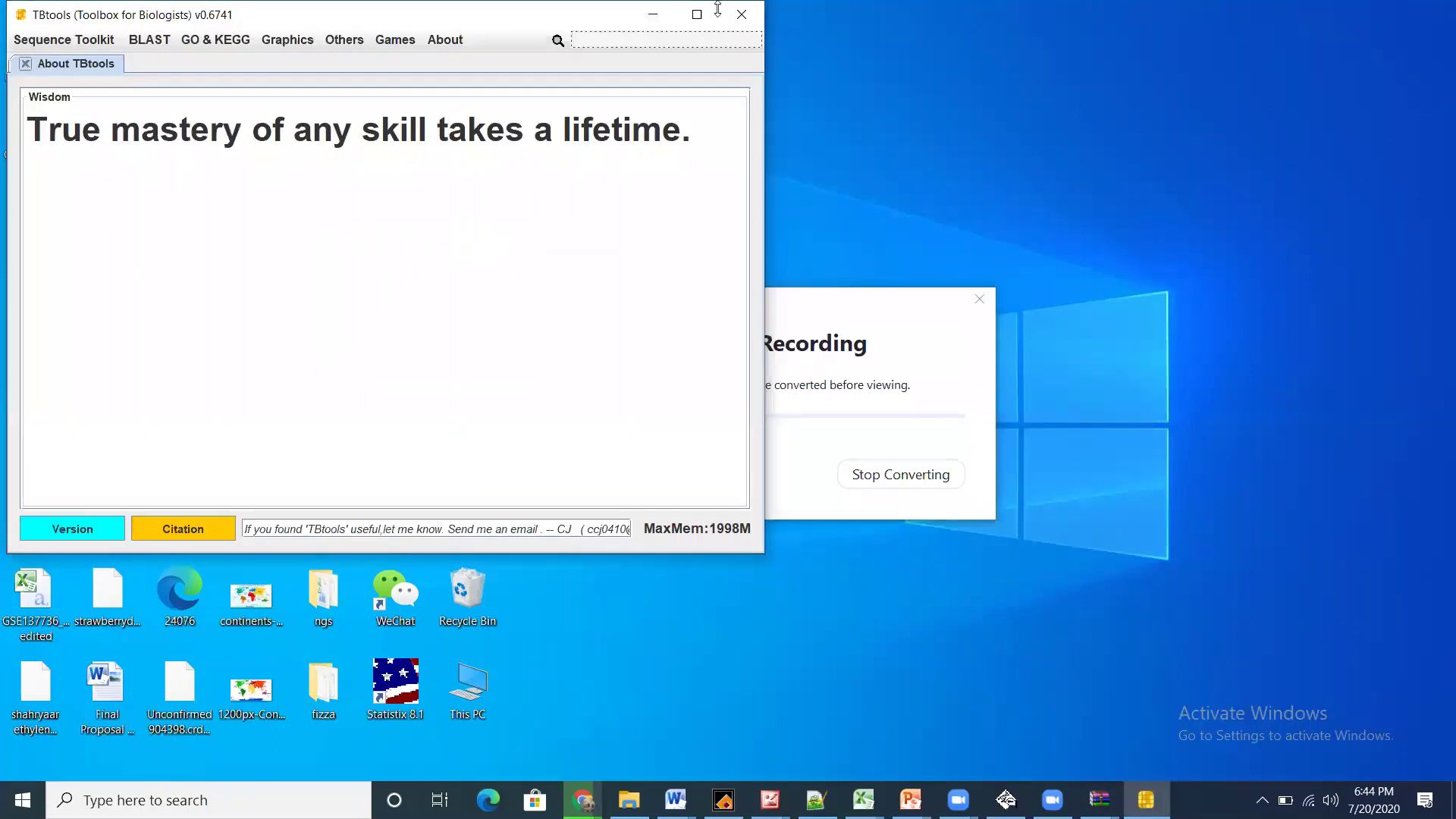
{"action": "left_click", "coordinate": [59, 42]}
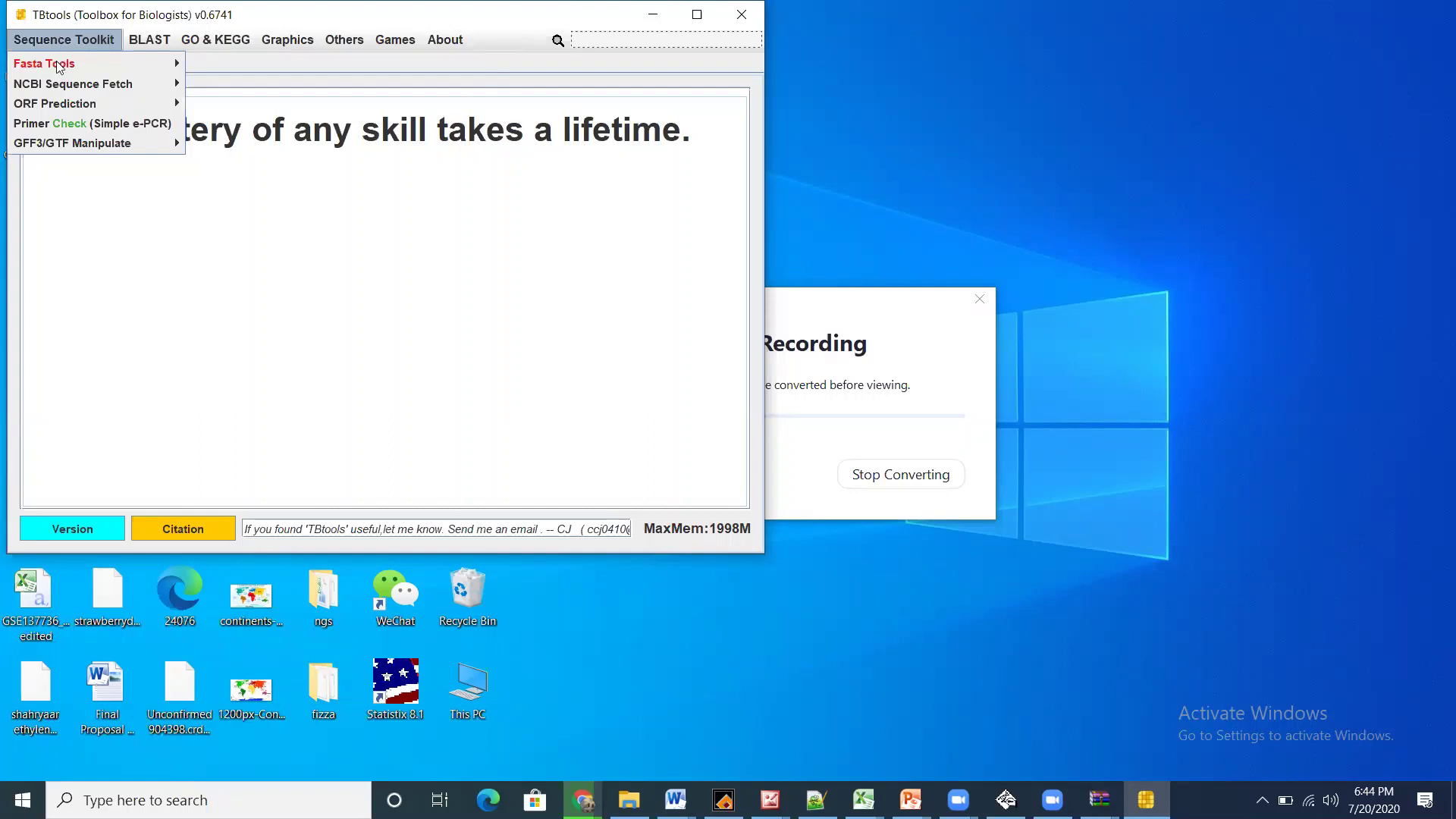
{"action": "mouse_move", "coordinate": [59, 67]}
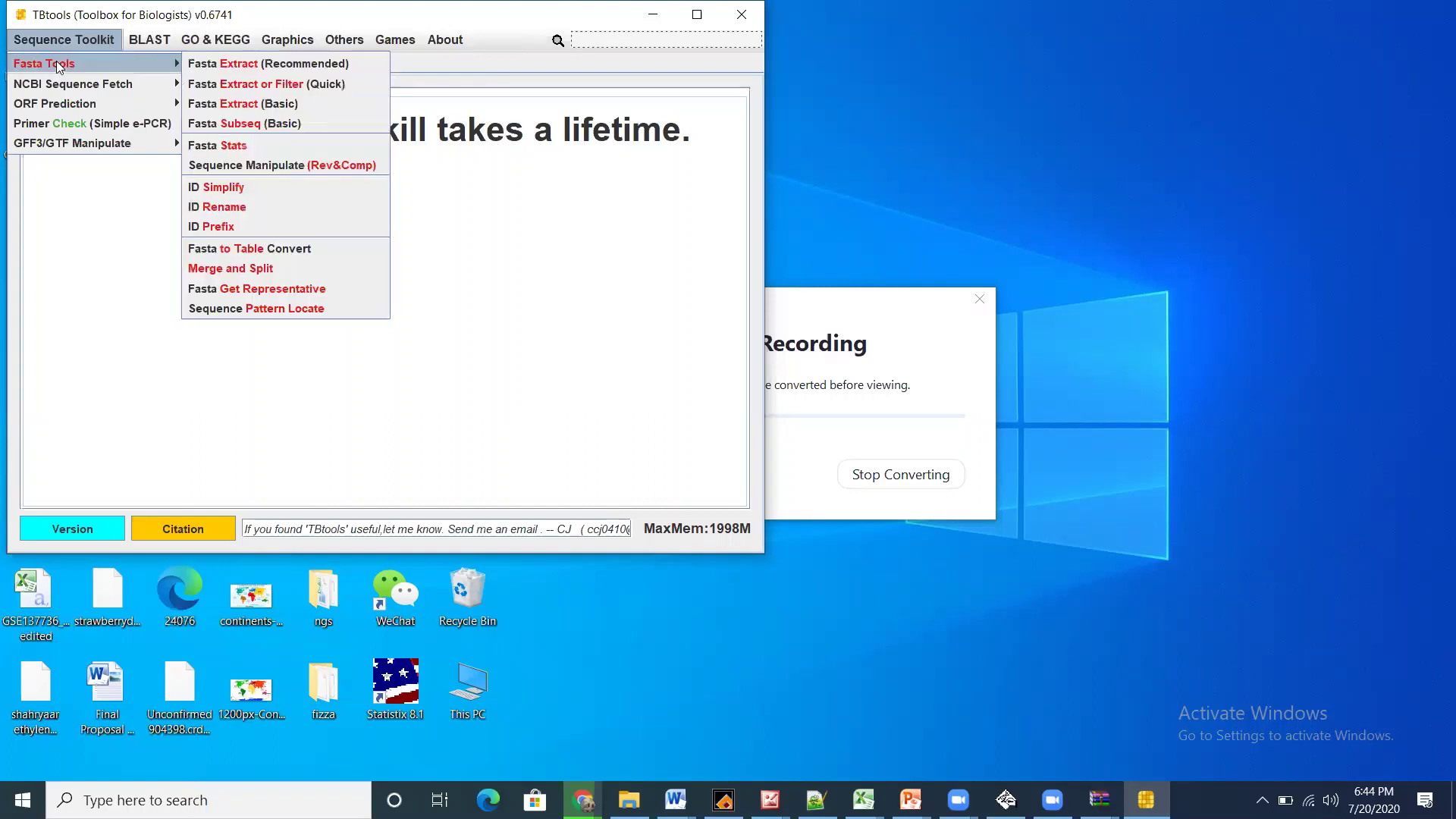
{"action": "left_click", "coordinate": [212, 151]}
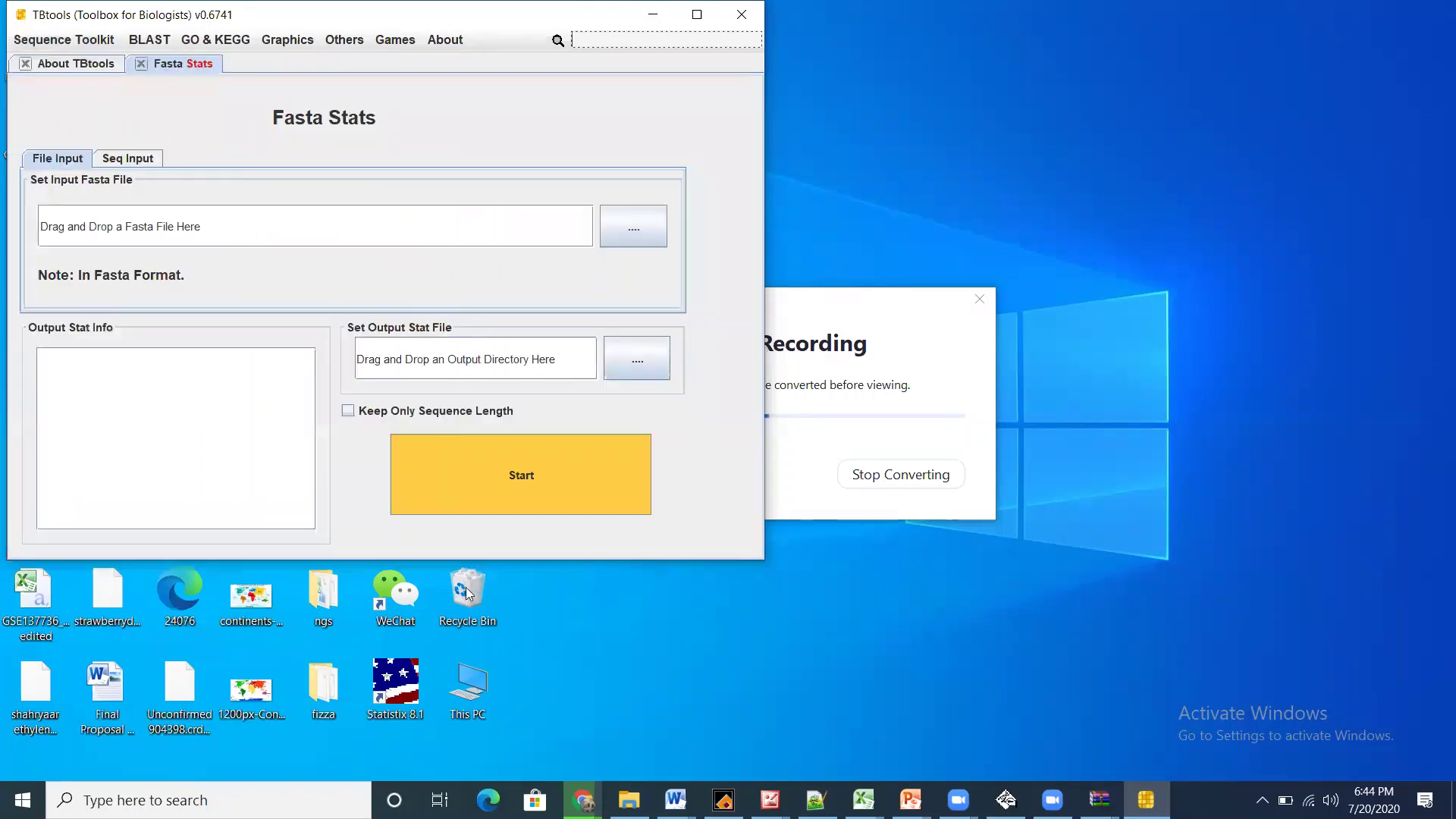
Switch to File Explorer, open New folder in the student's folder under D:\Dell PU\phd student, and place the window beside TBtools
{"action": "key", "text": "alt+Tab"}
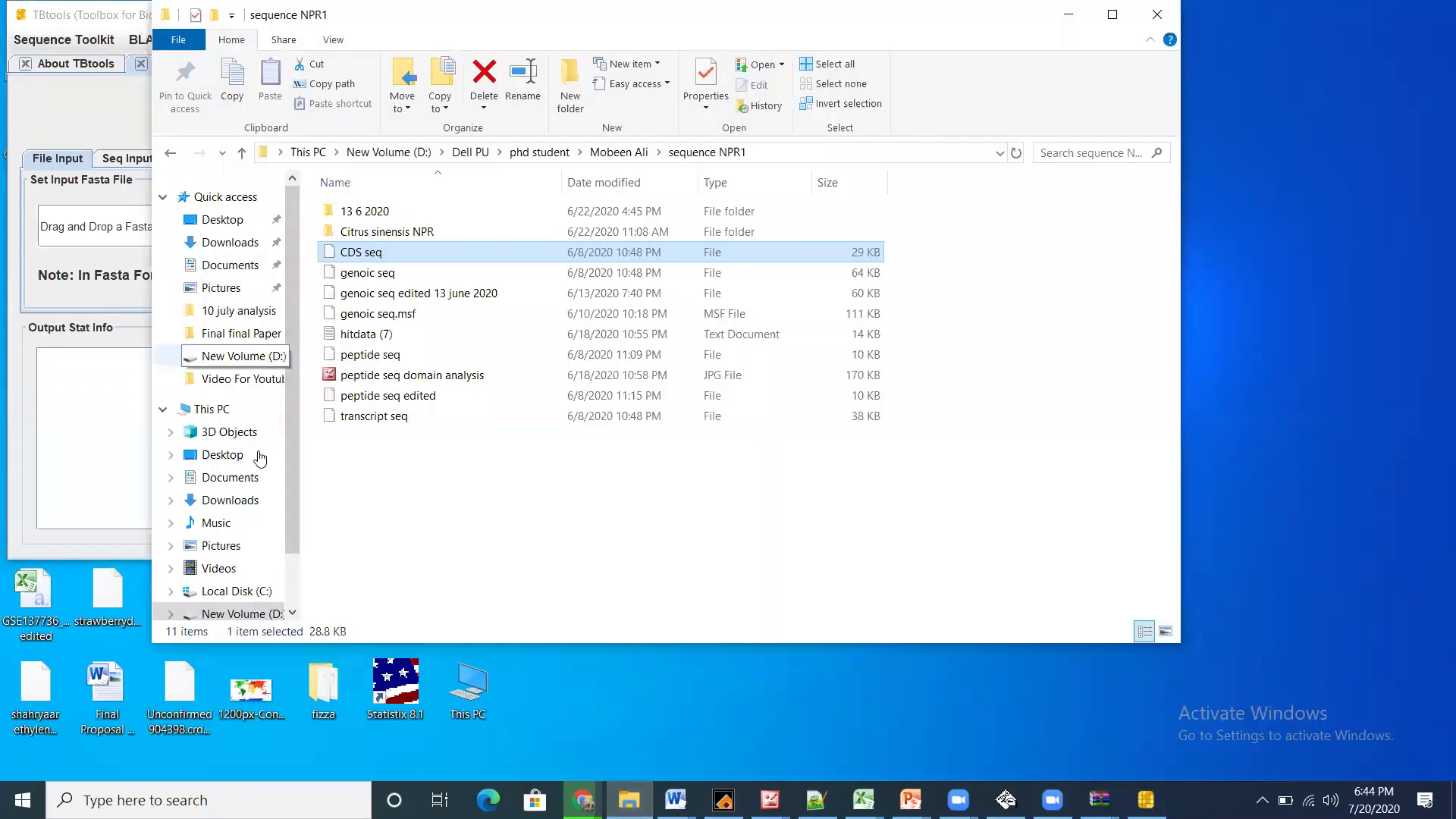
{"action": "left_click", "coordinate": [245, 614]}
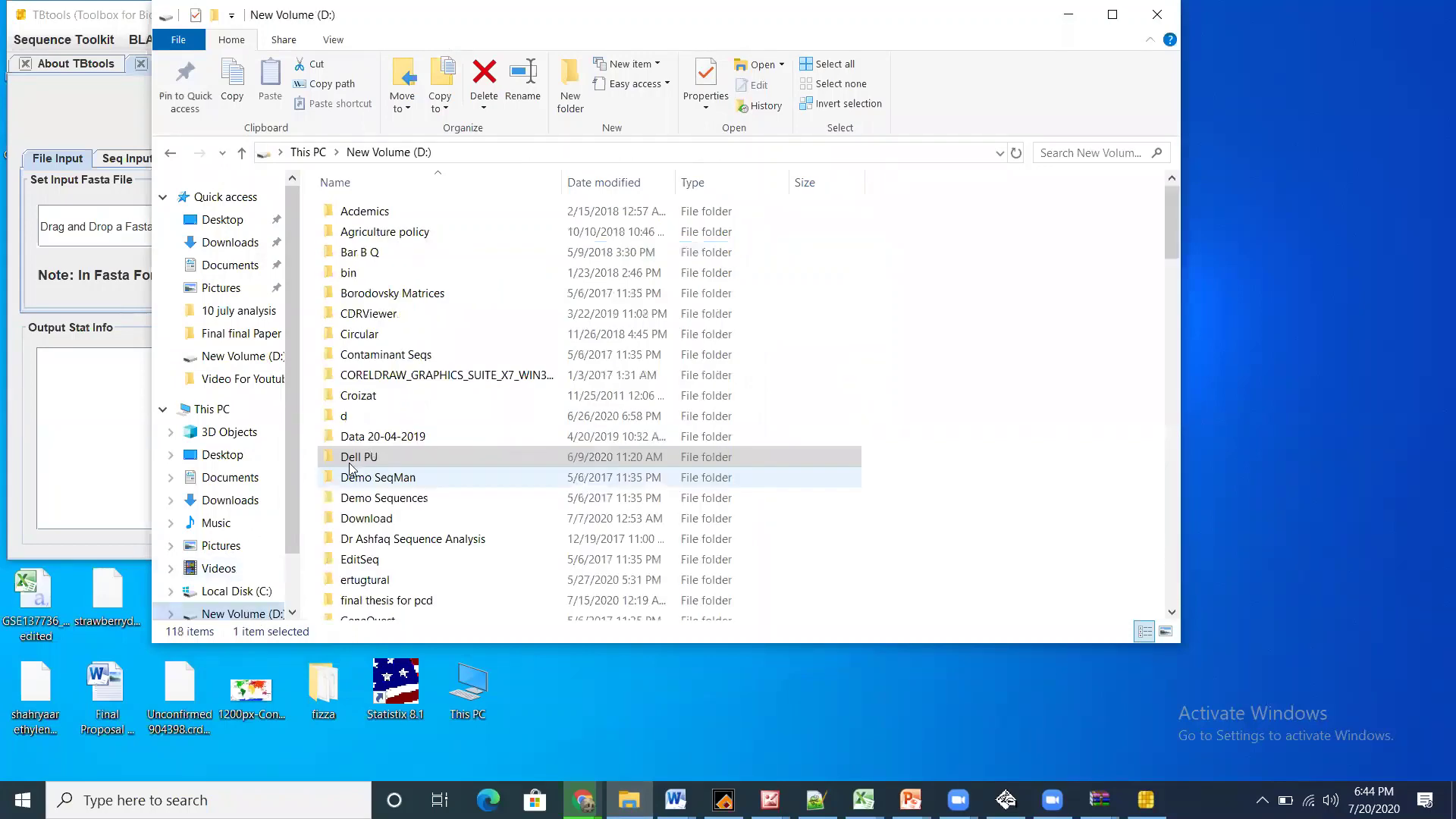
{"action": "double_click", "coordinate": [350, 459]}
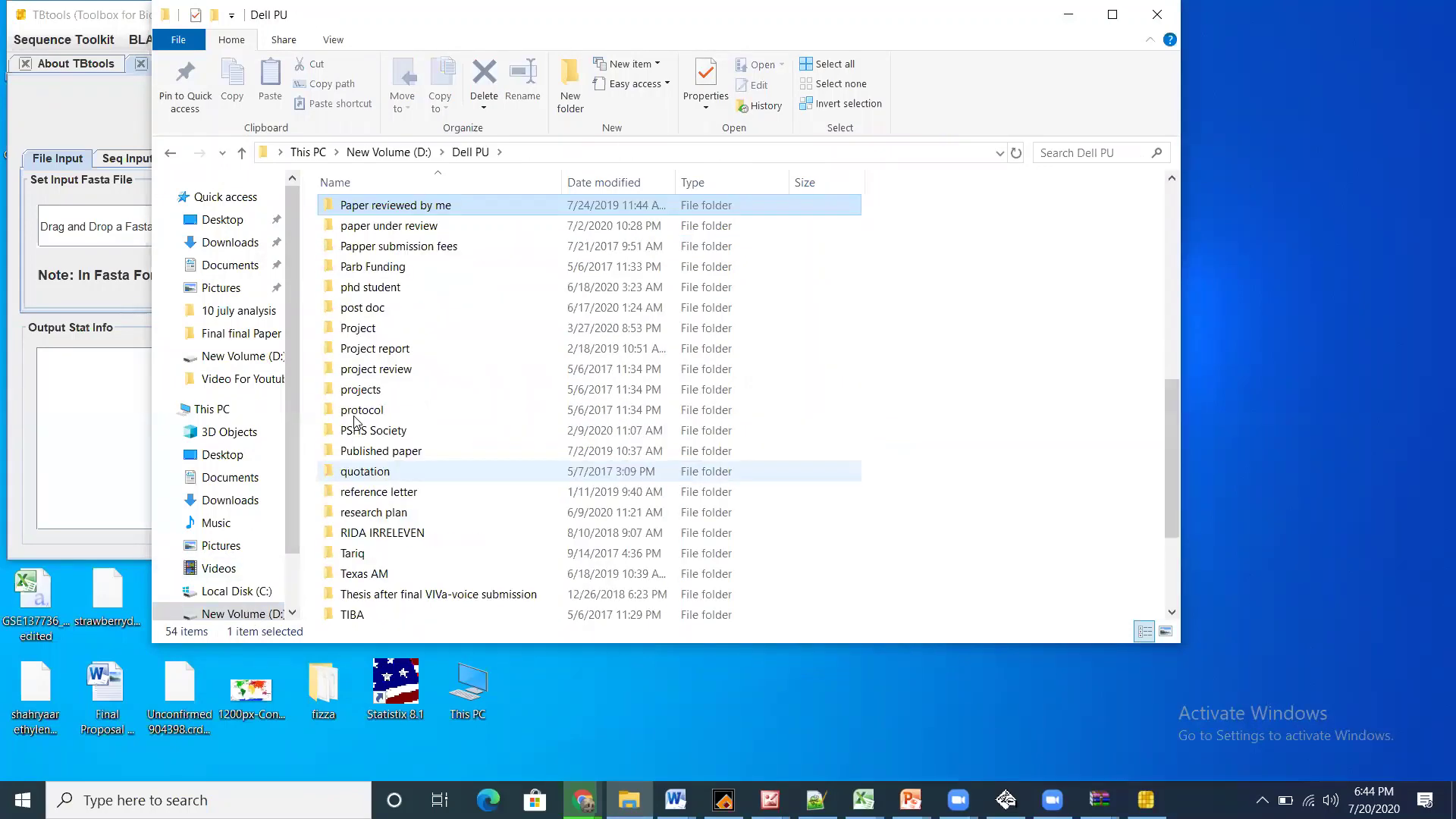
{"action": "double_click", "coordinate": [374, 287]}
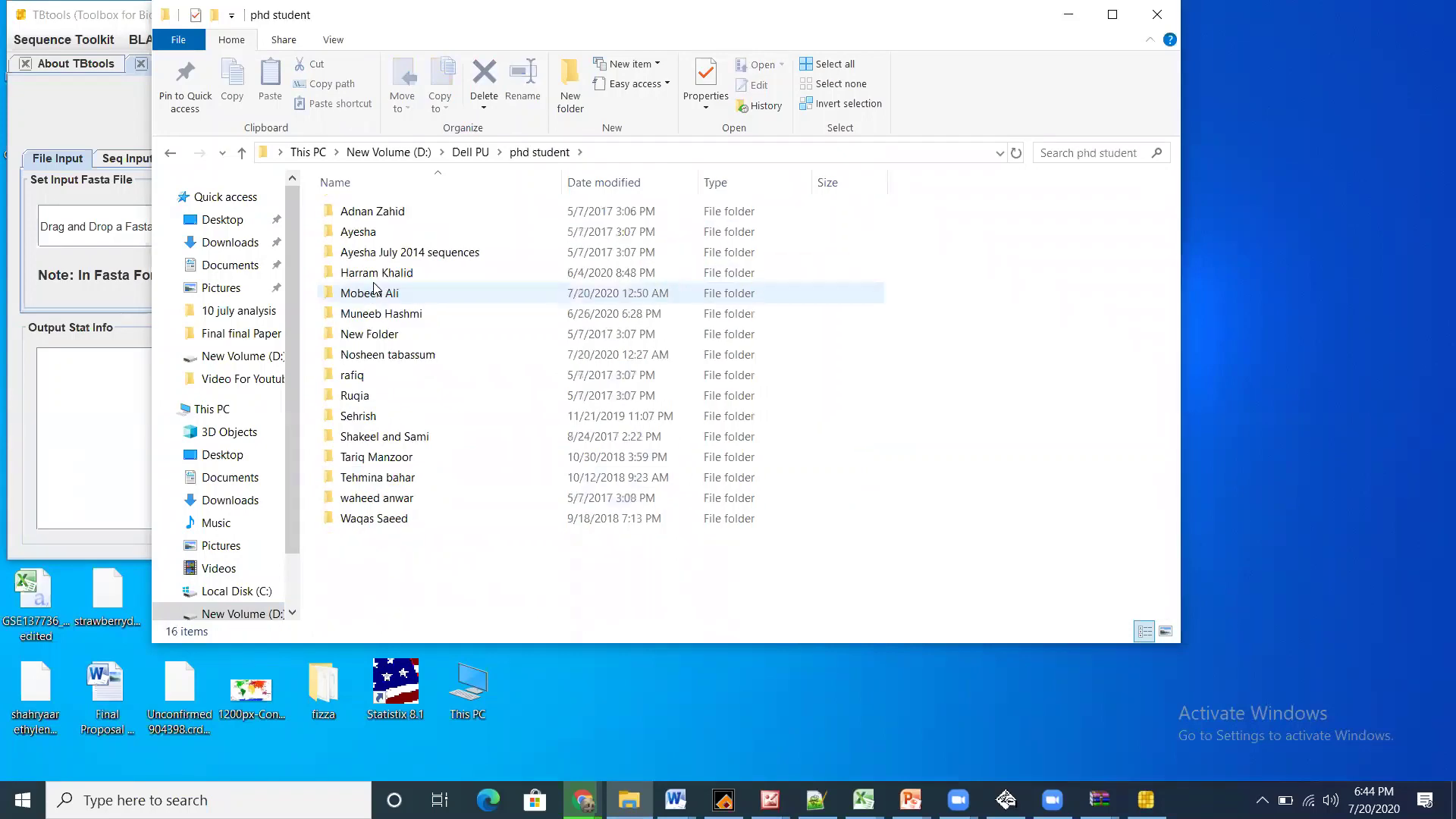
{"action": "double_click", "coordinate": [374, 289]}
{"action": "left_click", "coordinate": [374, 337]}
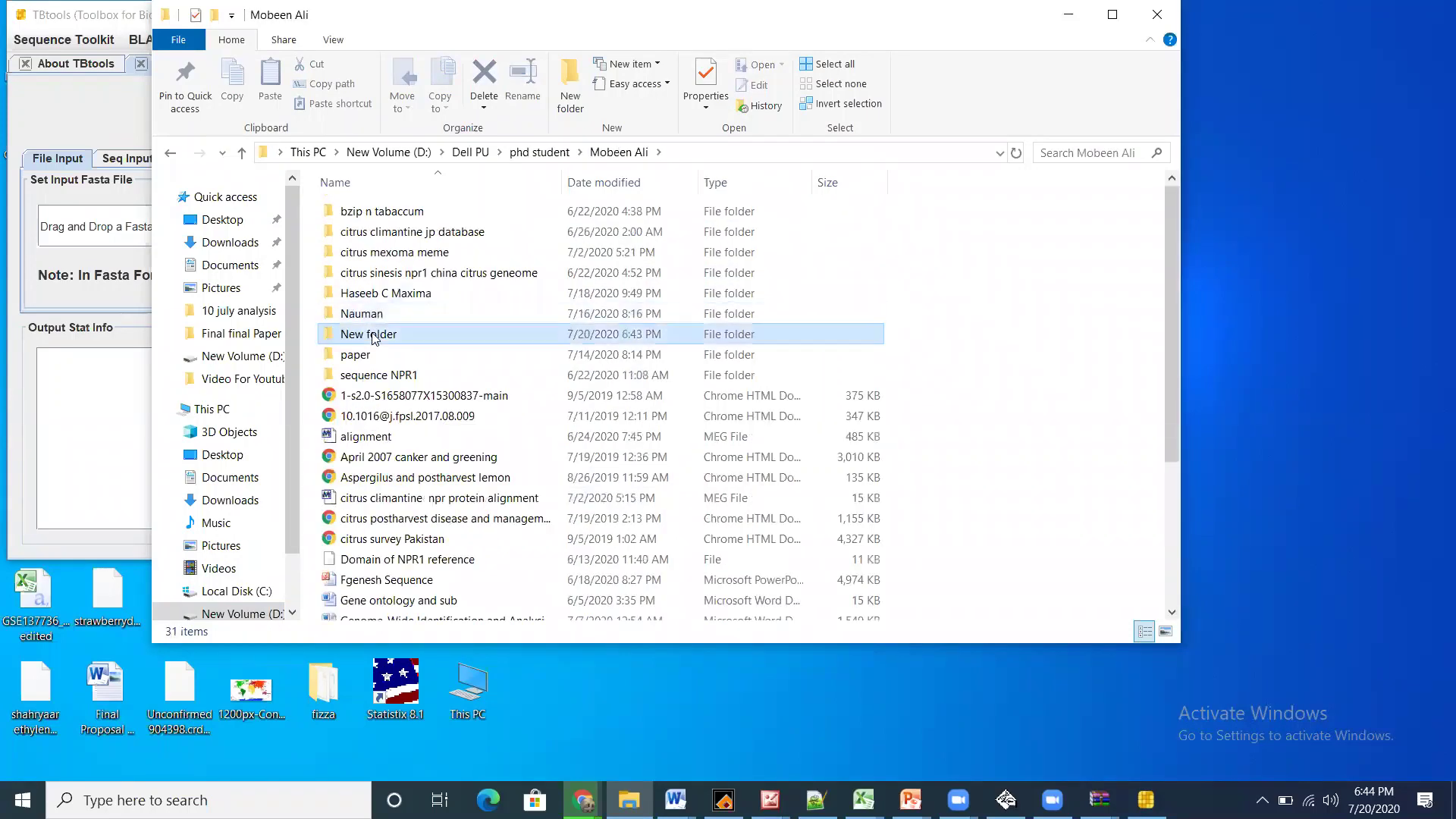
{"action": "double_click", "coordinate": [374, 335]}
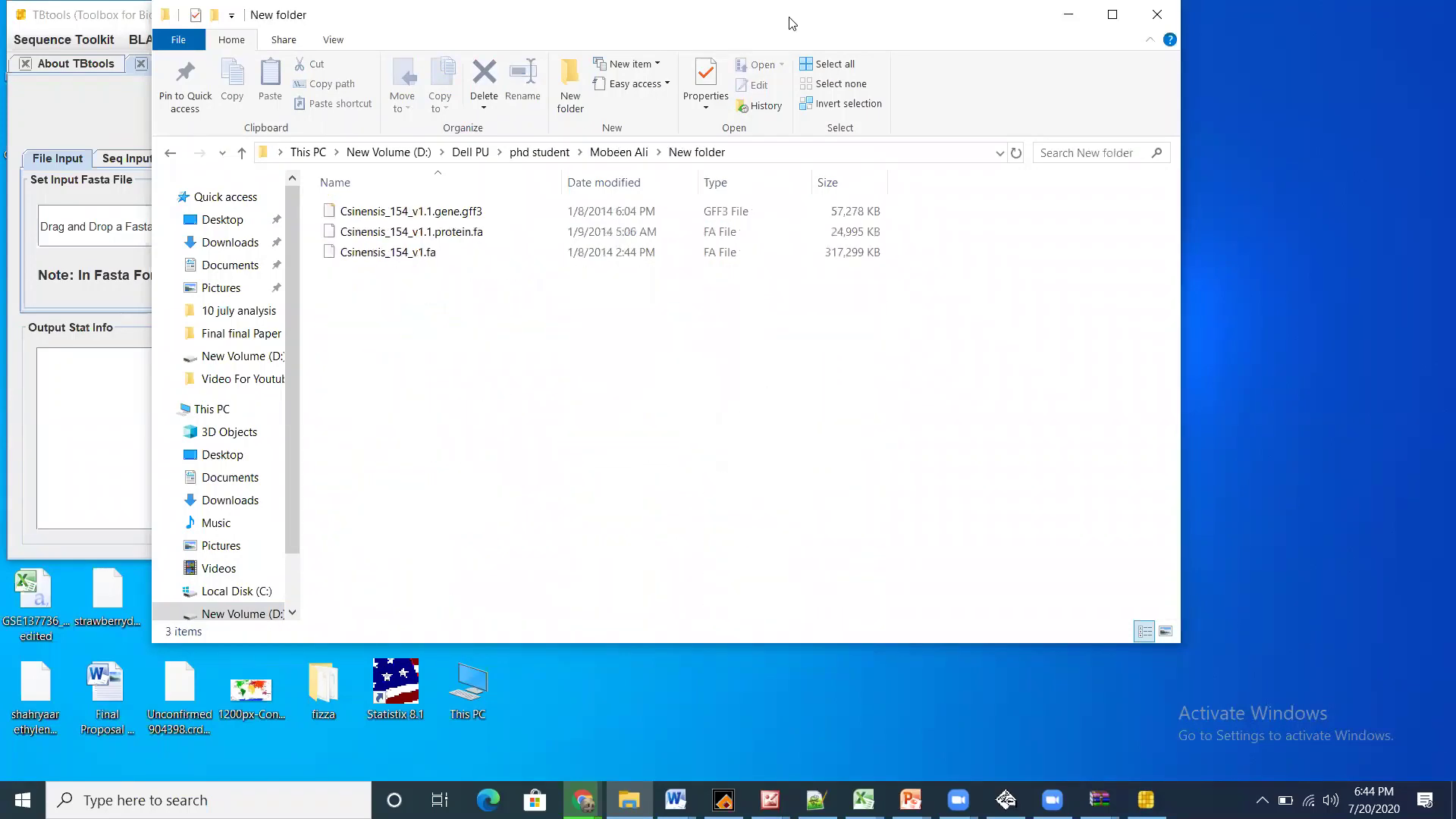
{"action": "key", "text": "super+Right"}
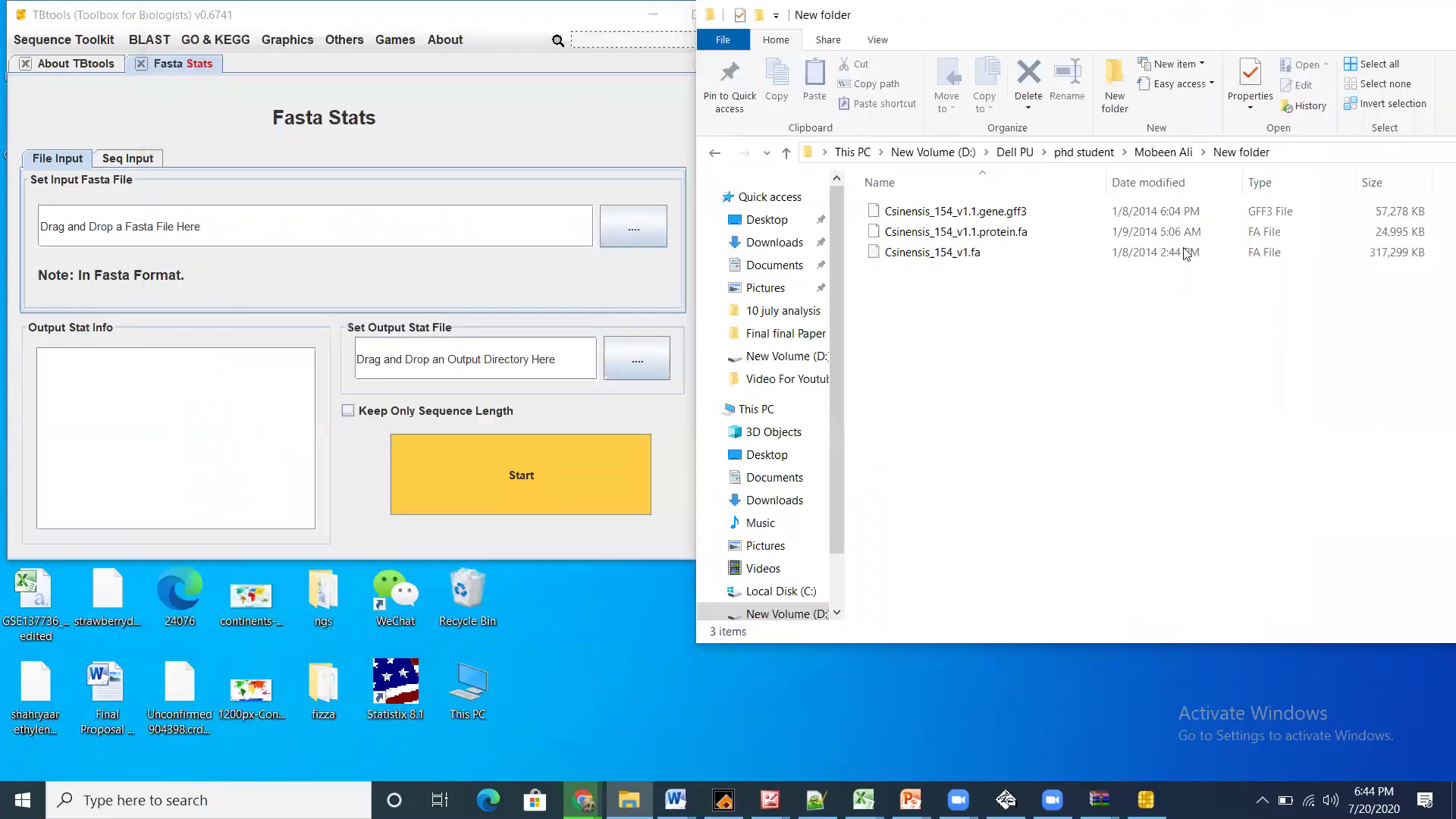
Run Fasta Stats on Csinensis_154_v1.fa, with the student's New folder as the output directory
{"action": "left_click_drag", "start_coordinate": [955, 260], "coordinate": [234, 222]}
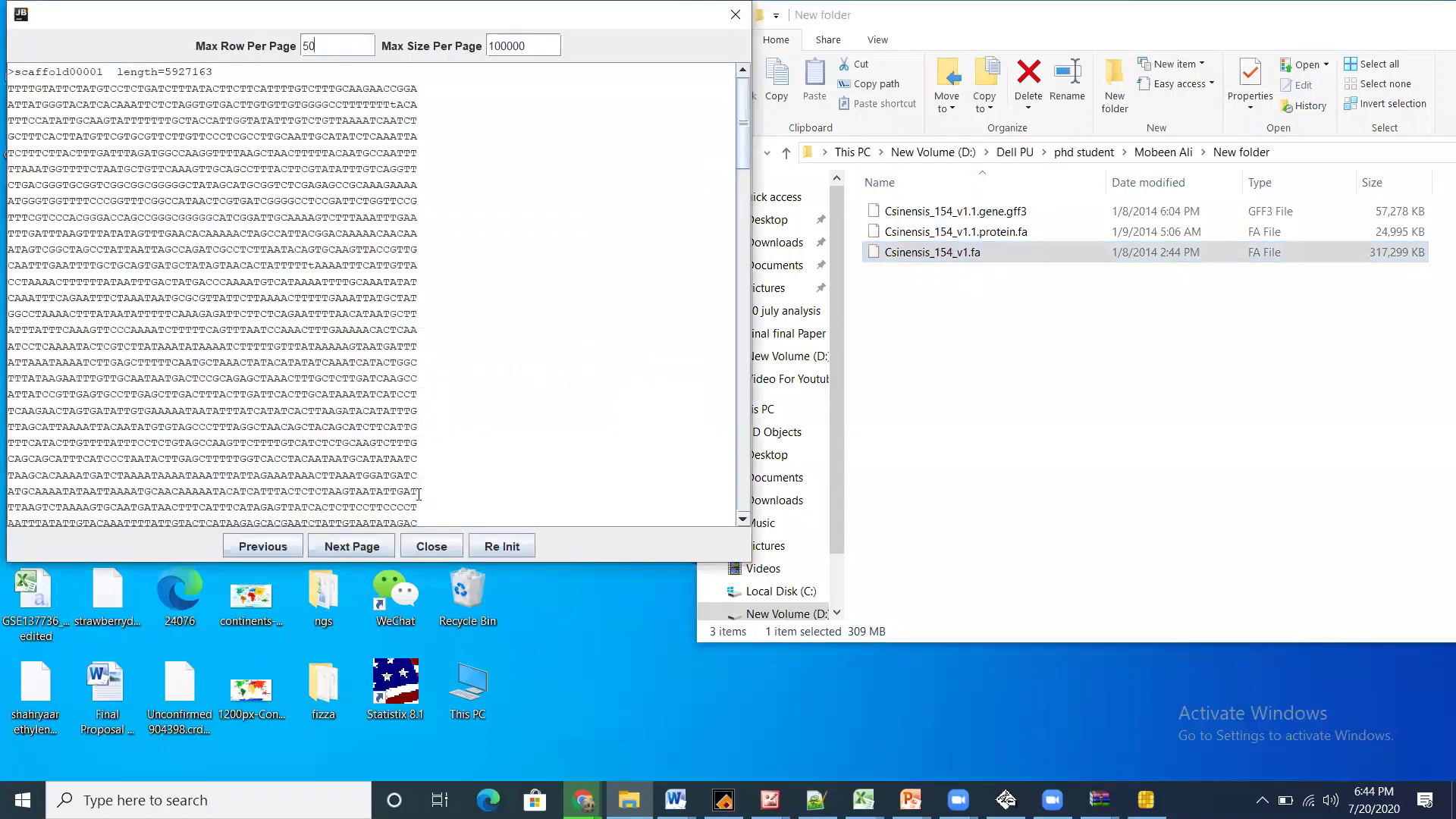
{"action": "left_click", "coordinate": [431, 546]}
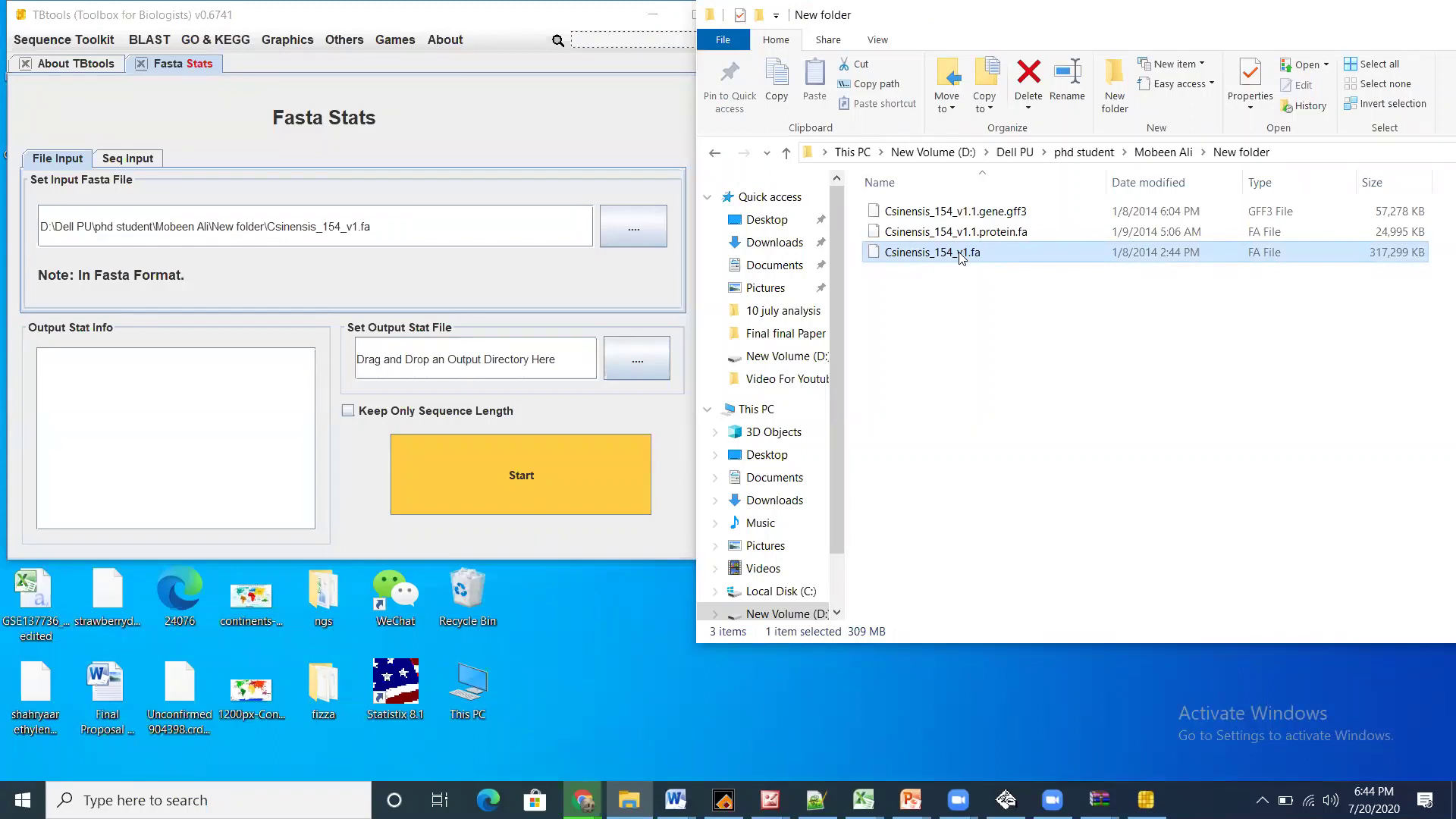
{"action": "left_click", "coordinate": [496, 357]}
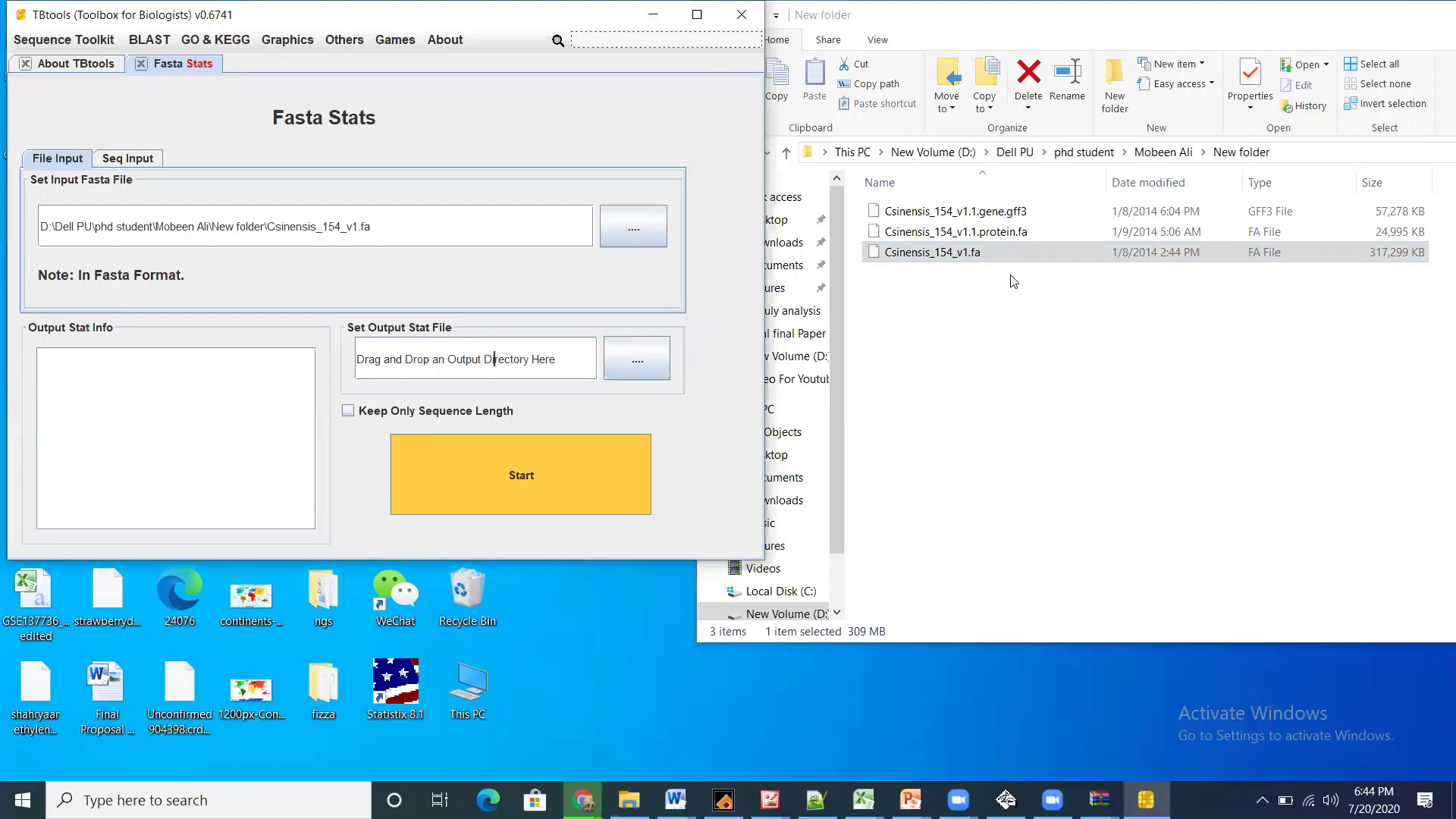
{"action": "left_click", "coordinate": [1010, 252]}
{"action": "left_click_drag", "start_coordinate": [604, 289], "coordinate": [611, 387]}
{"action": "left_click_drag", "start_coordinate": [510, 364], "coordinate": [509, 364]}
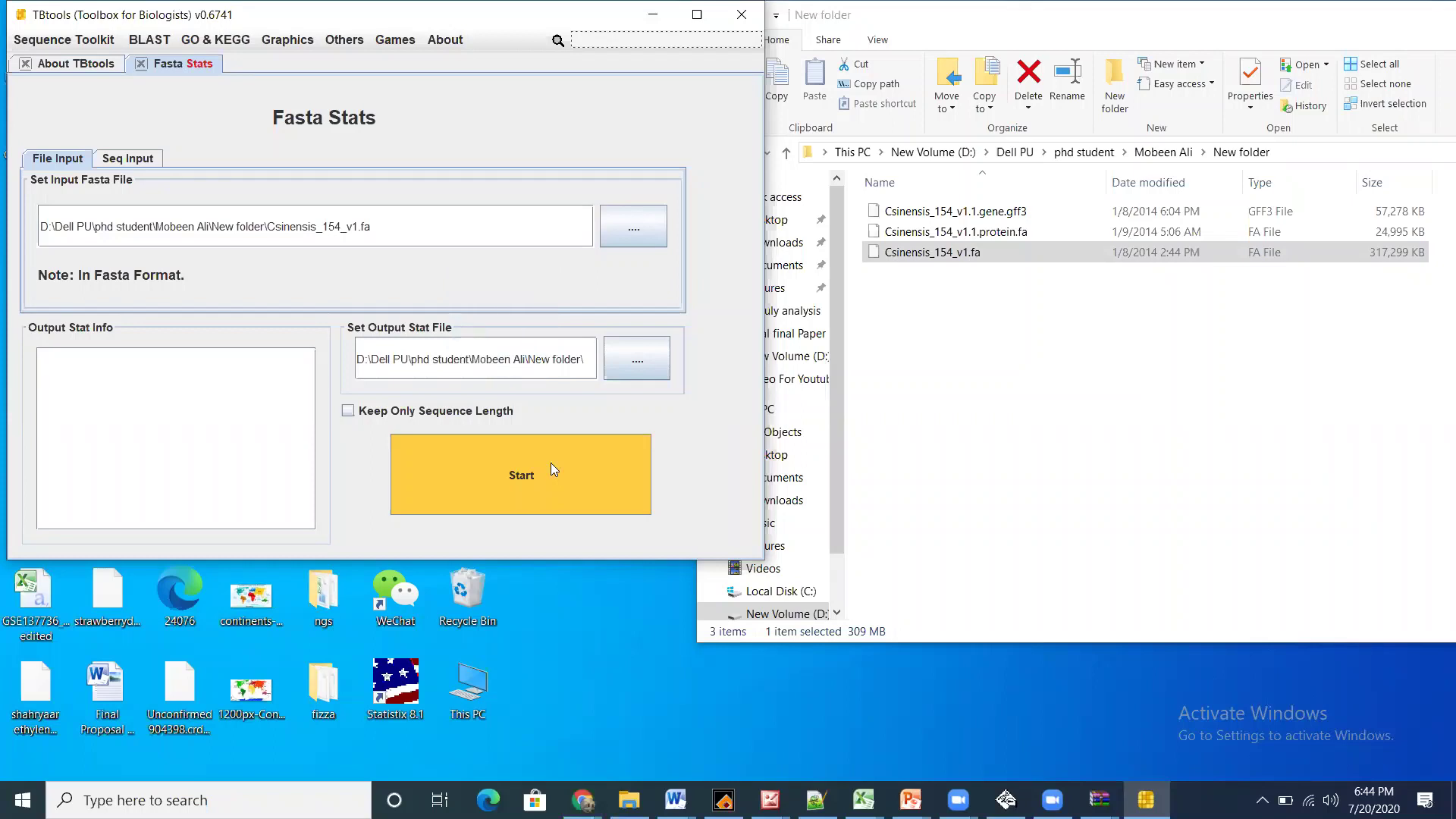
{"action": "left_click", "coordinate": [478, 464]}
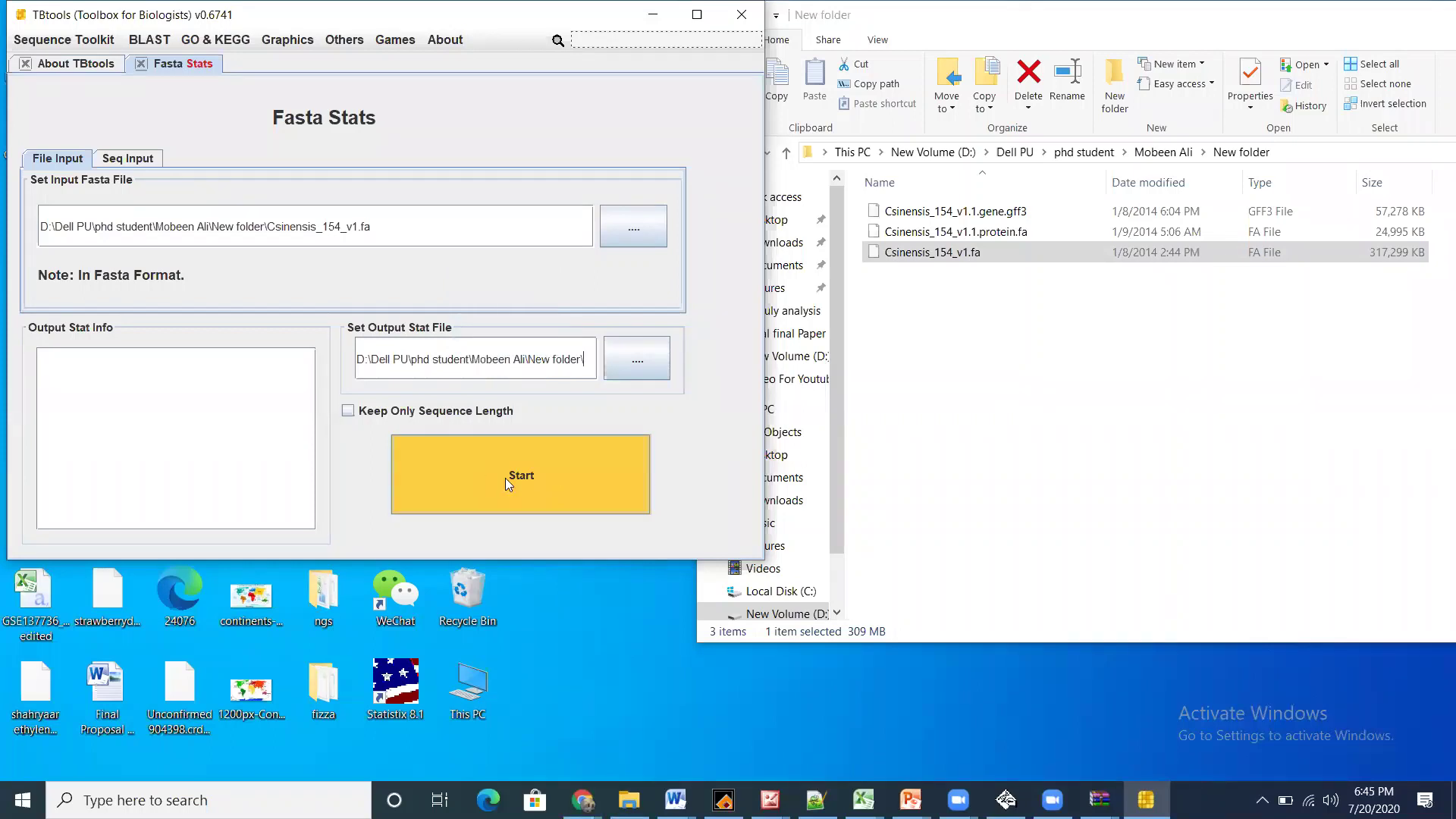
{"action": "left_click", "coordinate": [505, 478]}
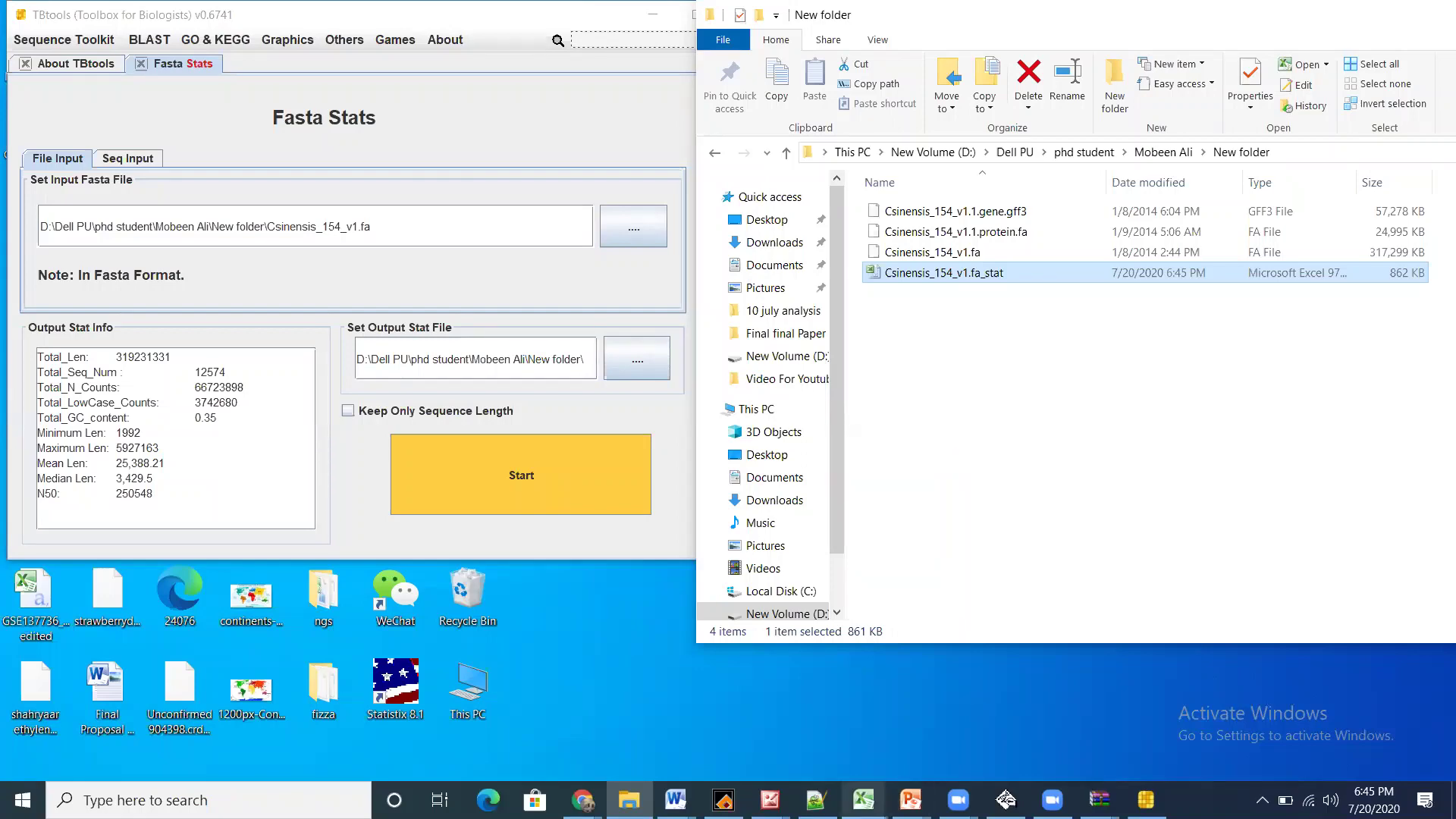
Switch to Excel, close GSE116095_Supplementary_Table_1 without saving, and decline the pending opening of Csinensis_154_v1.fa_stat.xls
{"action": "mouse_move", "coordinate": [863, 800]}
{"action": "mouse_move", "coordinate": [1191, 701]}
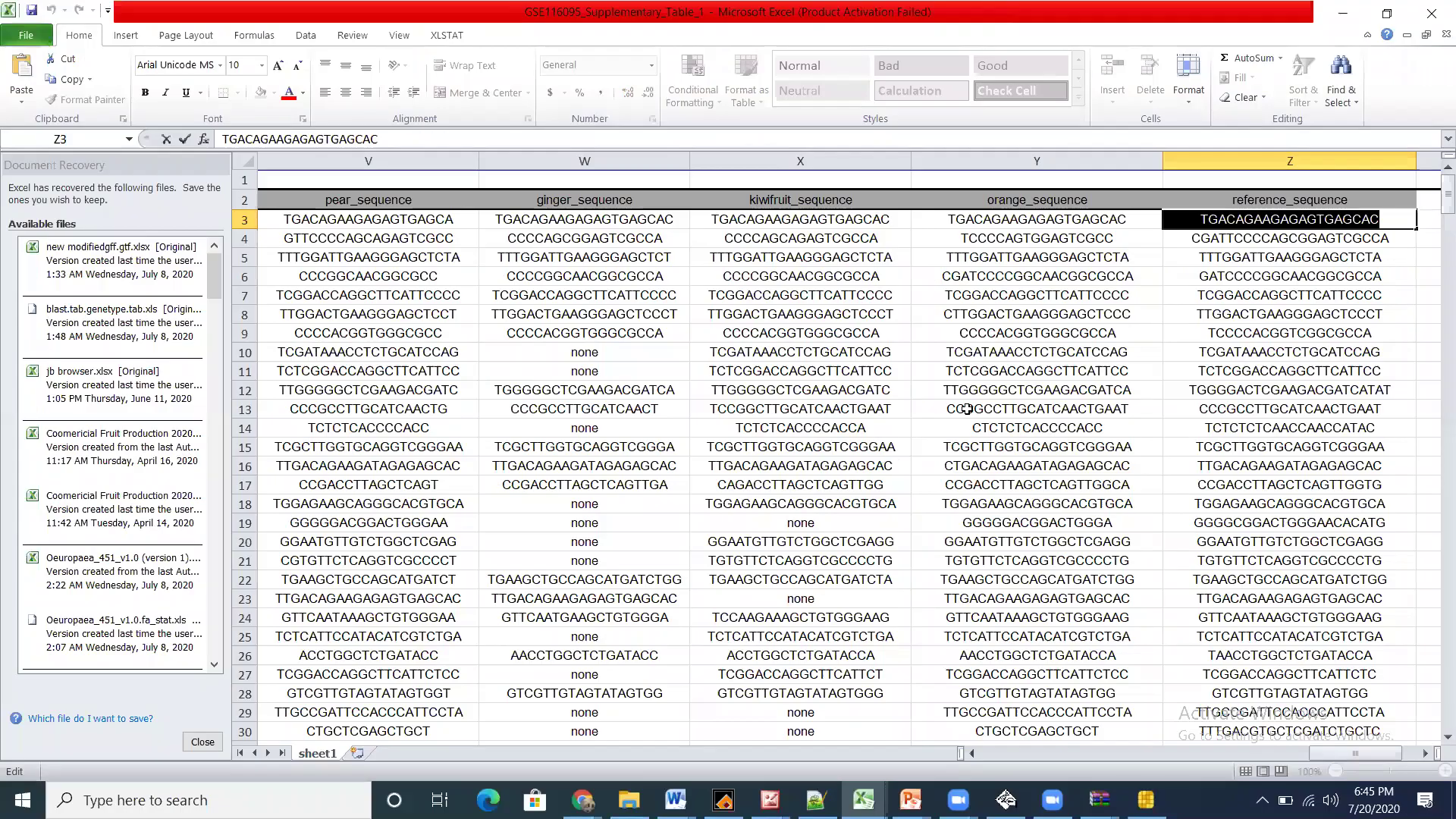
{"action": "left_click", "coordinate": [1429, 9]}
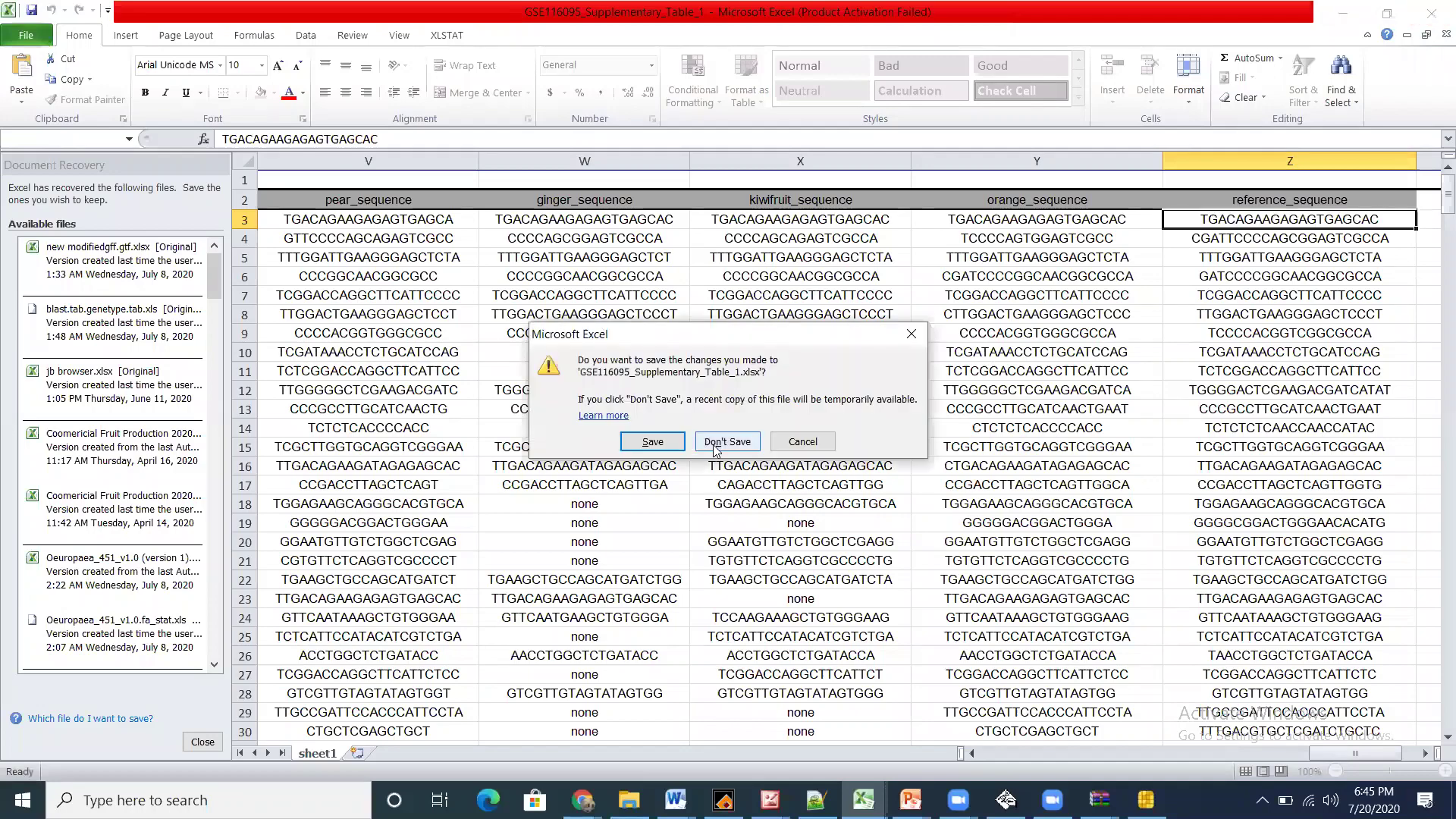
{"action": "left_click", "coordinate": [713, 443]}
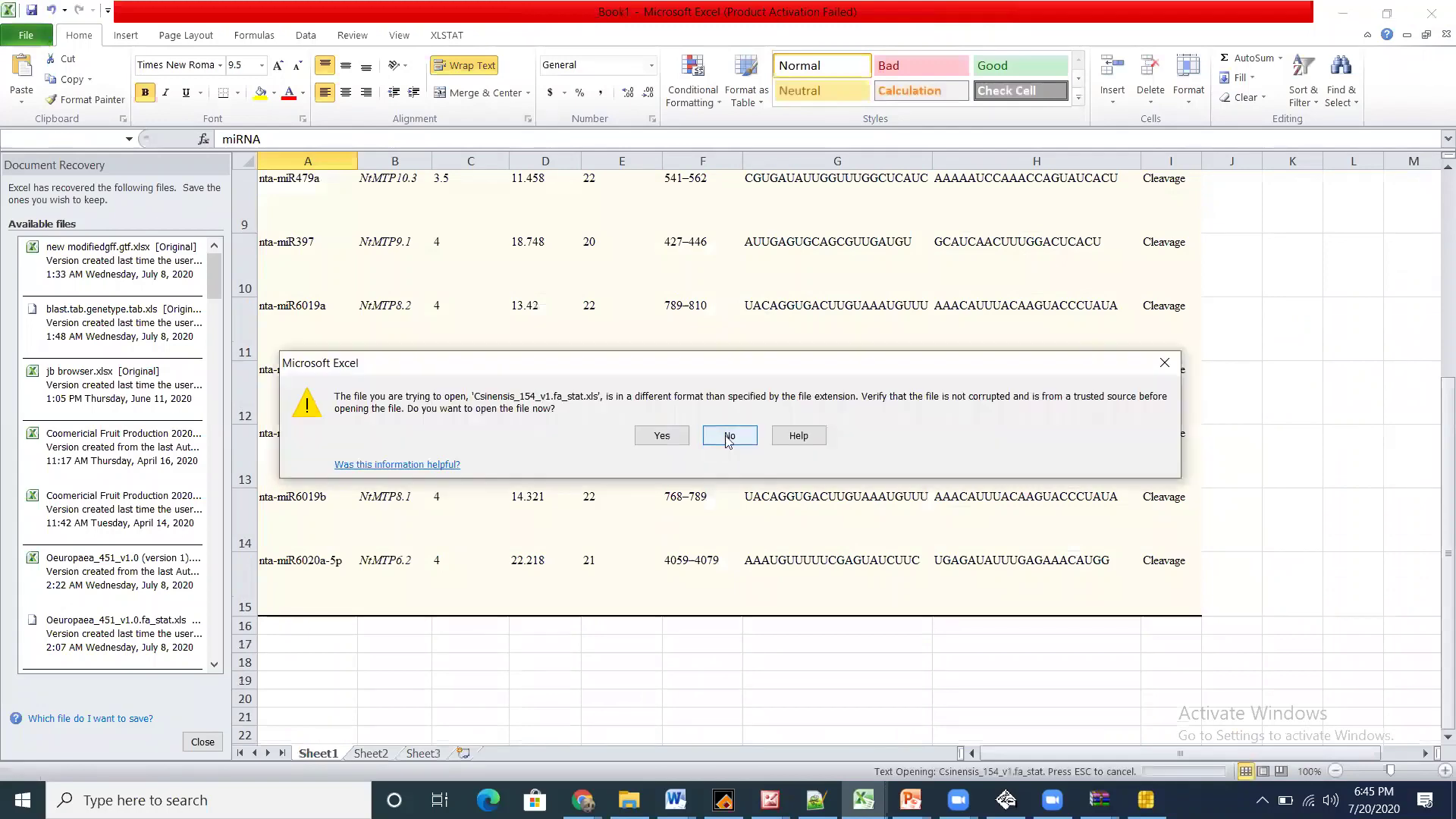
{"action": "left_click", "coordinate": [728, 434]}
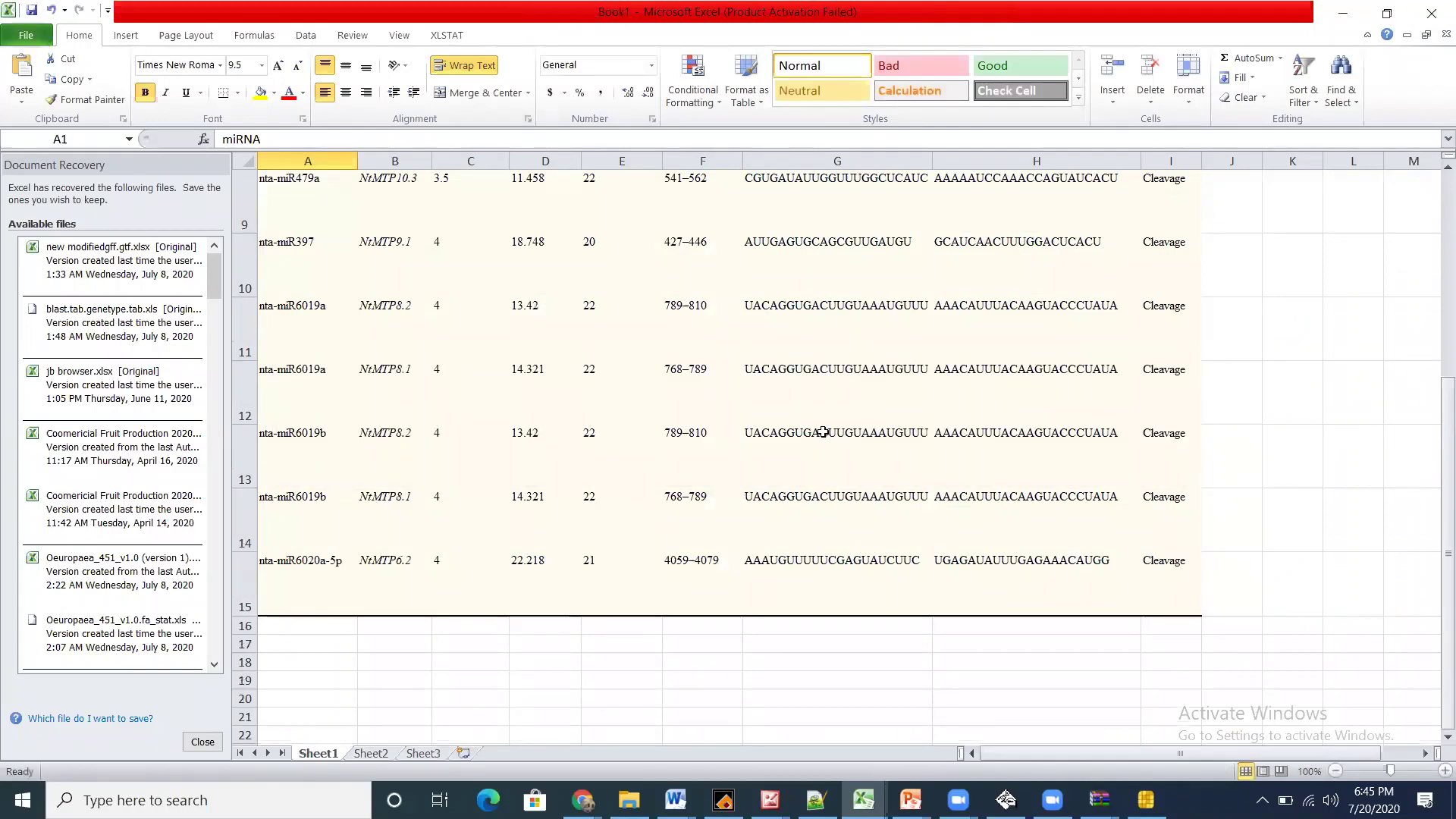
{"action": "left_click", "coordinate": [1339, 15]}
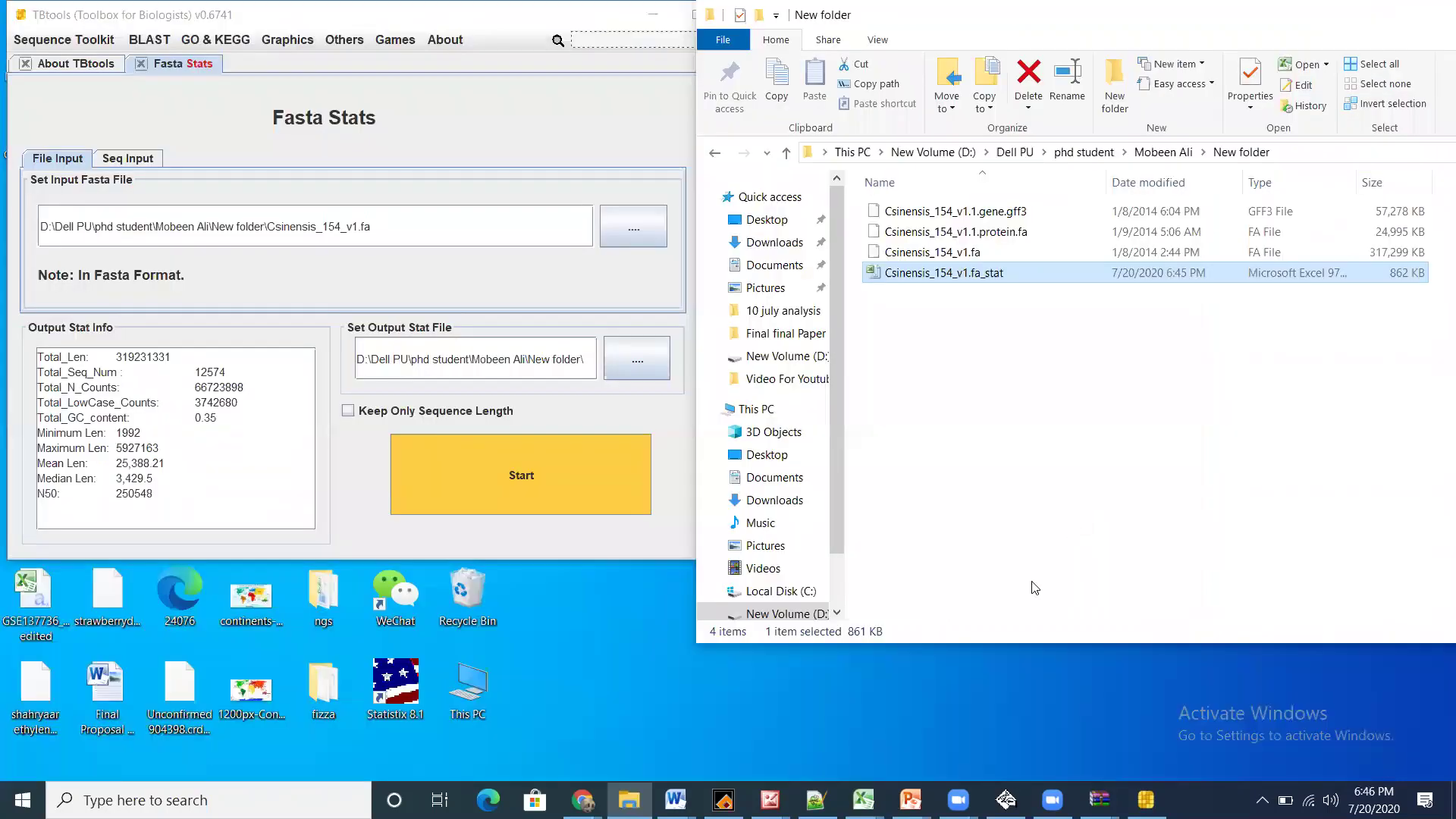
Open Csinensis_154_v1.fa_stat from New folder in Excel and widen the Original_ID and Simplified_ID columns to review the scaffold rows
{"action": "double_click", "coordinate": [933, 273]}
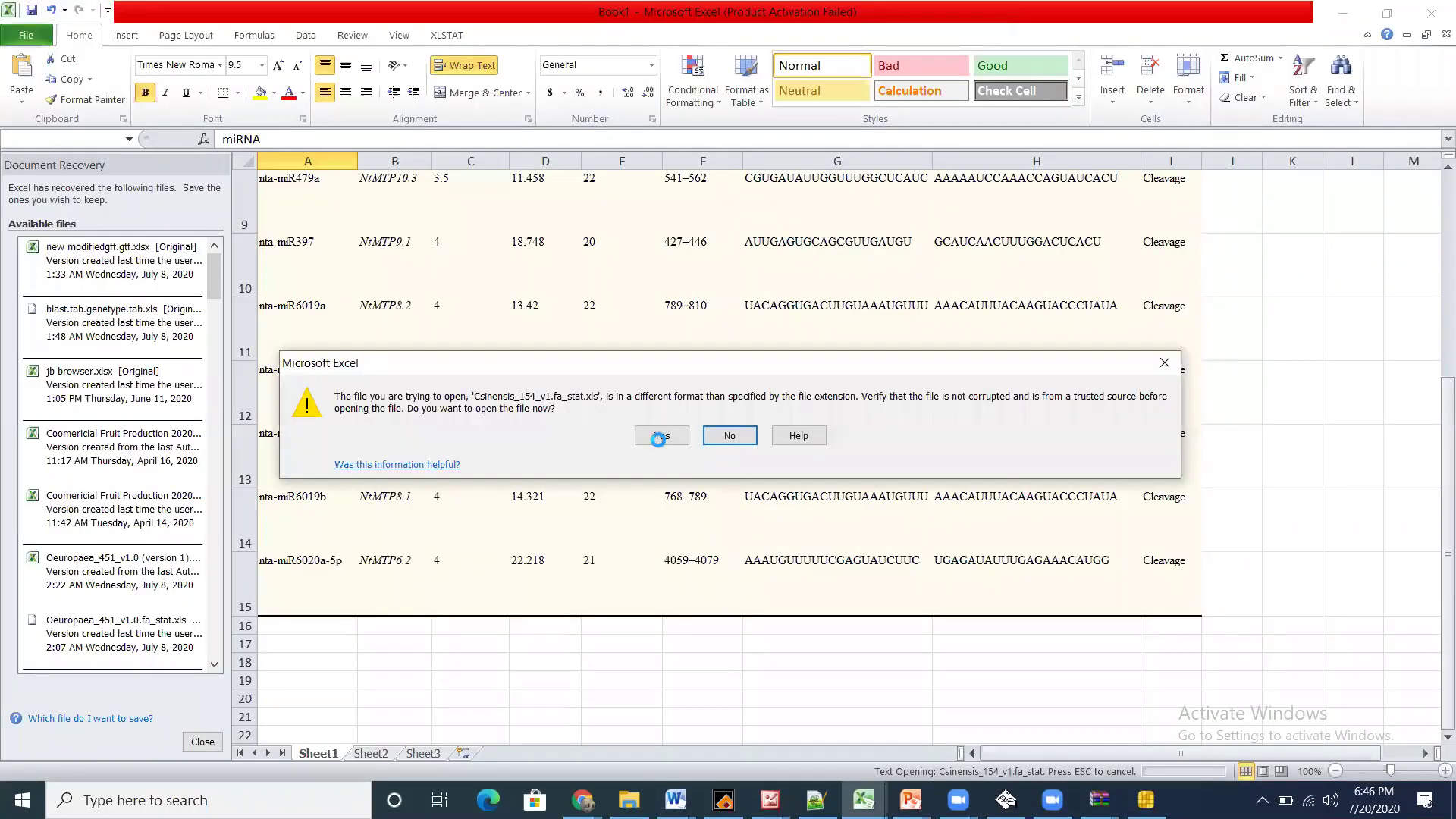
{"action": "left_click", "coordinate": [659, 439]}
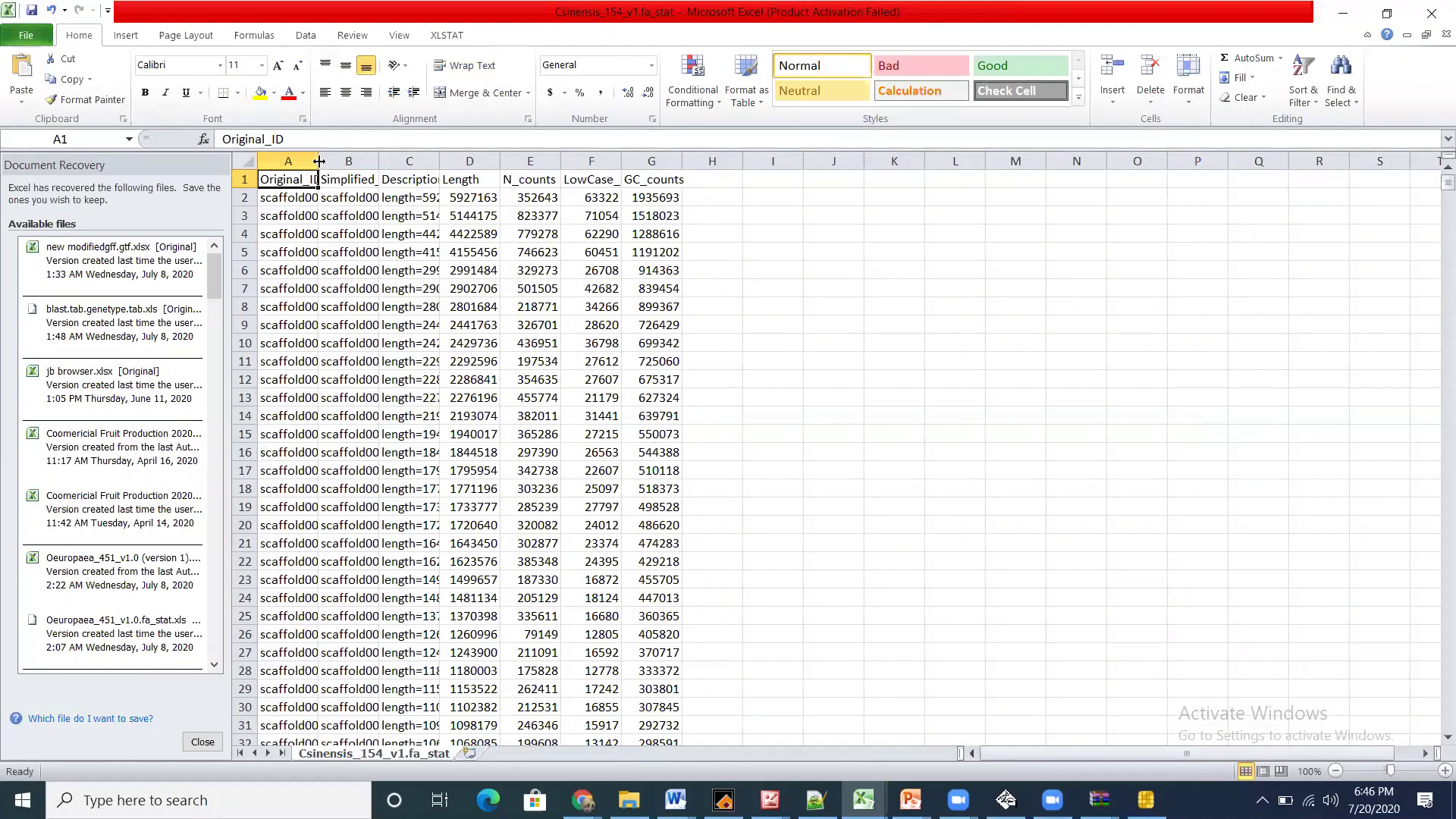
{"action": "left_click_drag", "start_coordinate": [318, 166], "coordinate": [505, 157]}
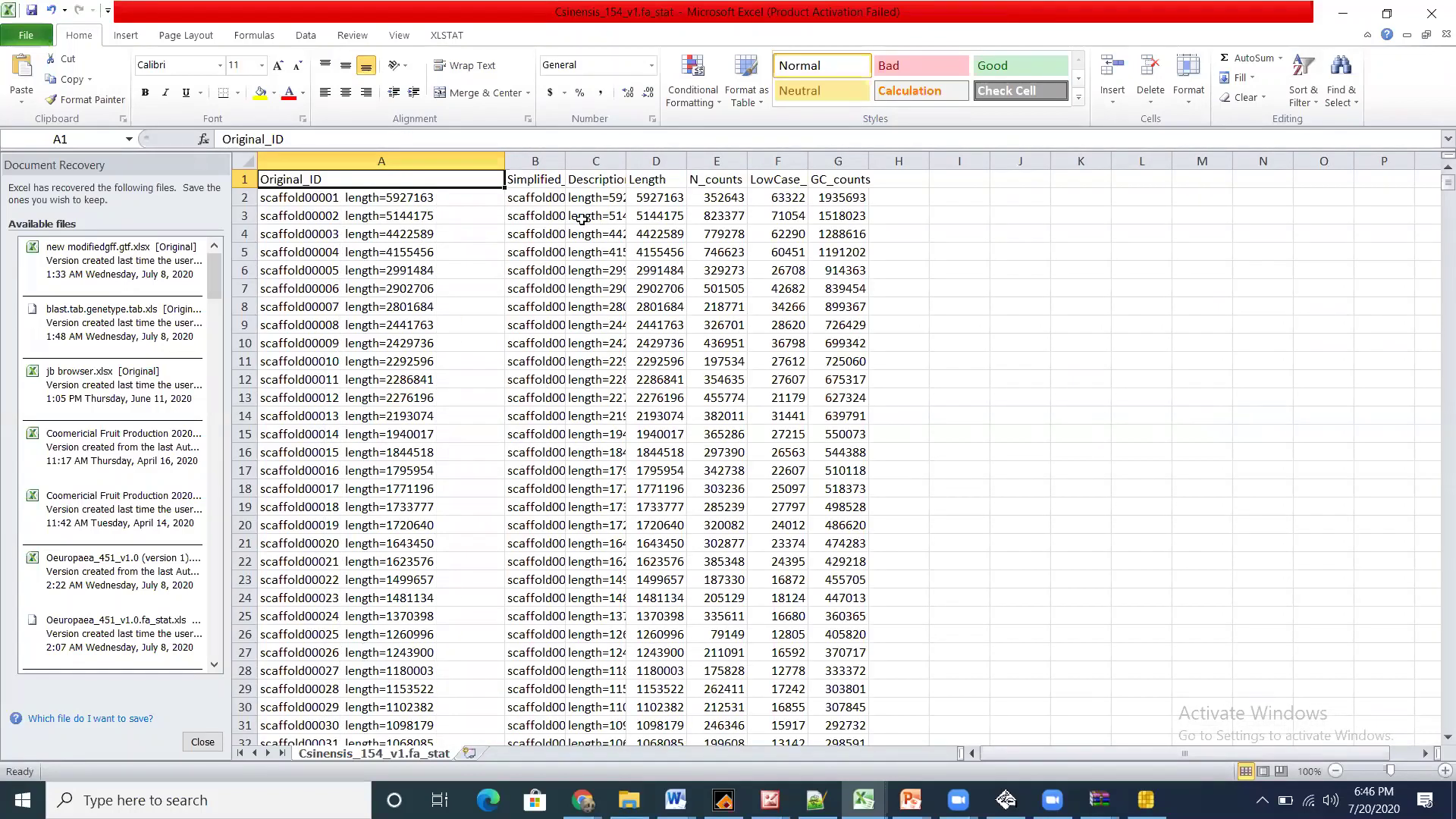
{"action": "left_click_drag", "start_coordinate": [567, 161], "coordinate": [667, 161]}
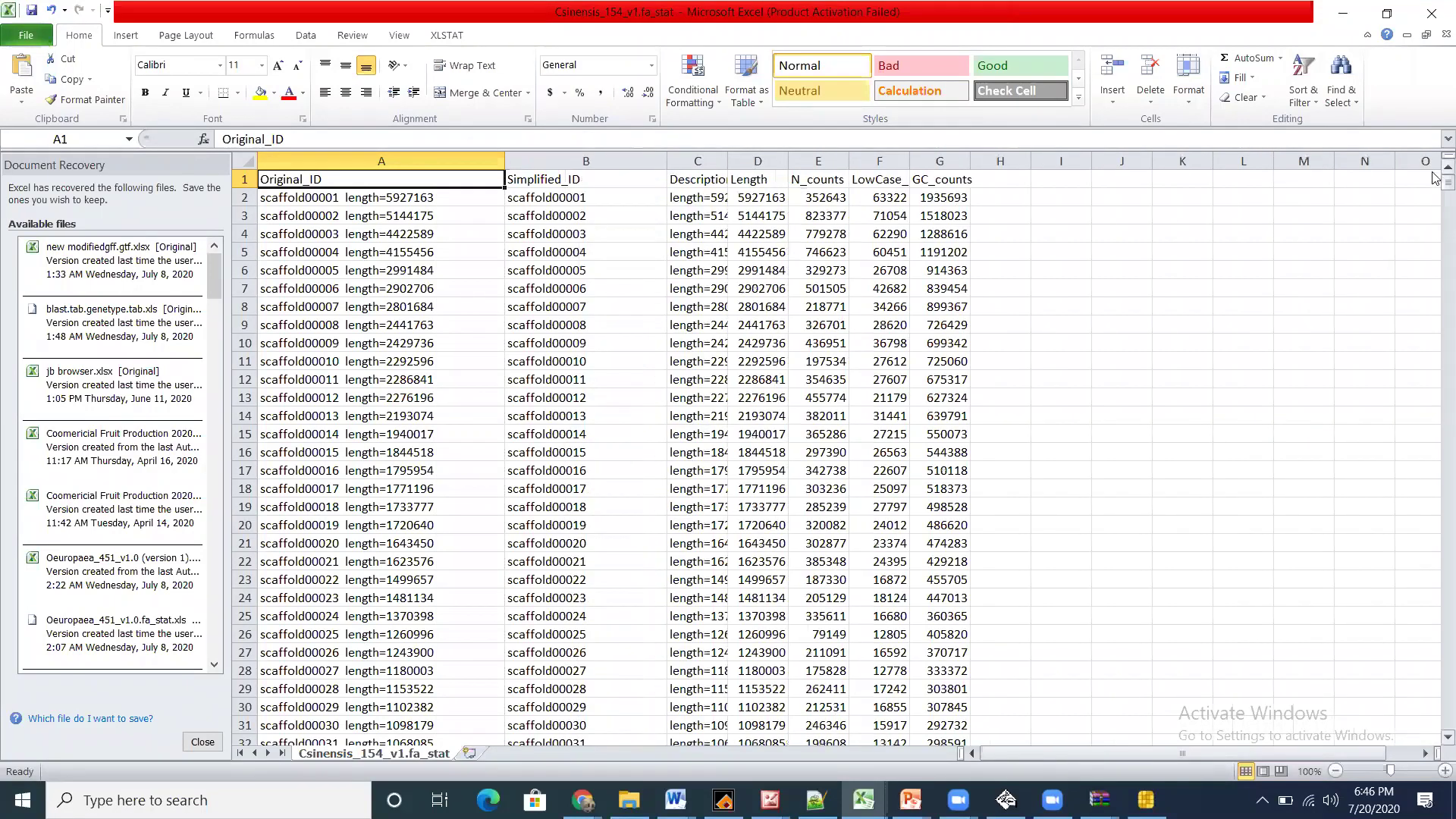
{"action": "left_click_drag", "start_coordinate": [1434, 215], "coordinate": [1434, 670]}
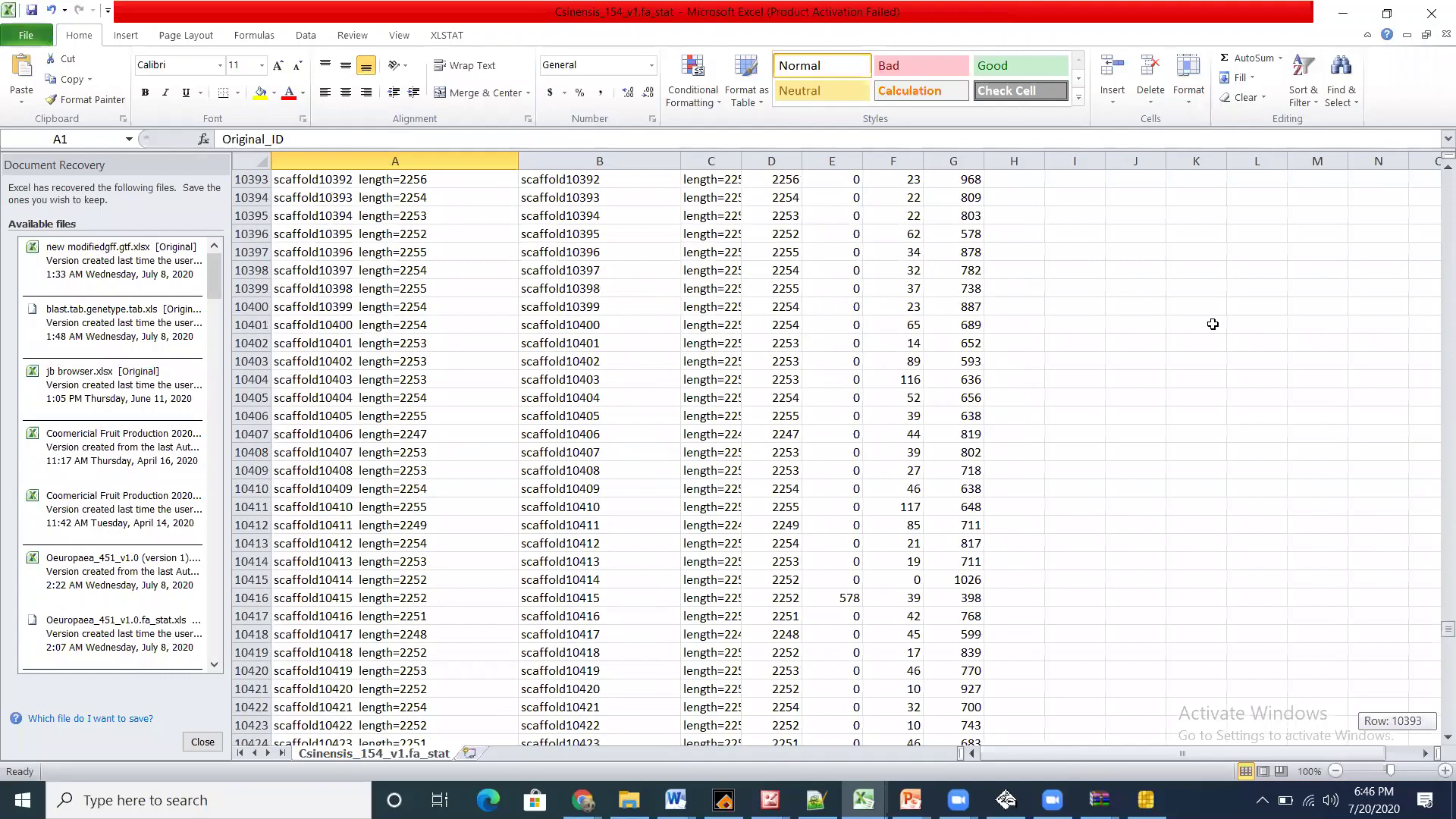
Minimize Excel, switch to the Chrome window with the Citrus sinensis annotation index, and show the downloaded C.sinensis_v2.0 gff3 file in its folder
{"action": "left_click", "coordinate": [1339, 11]}
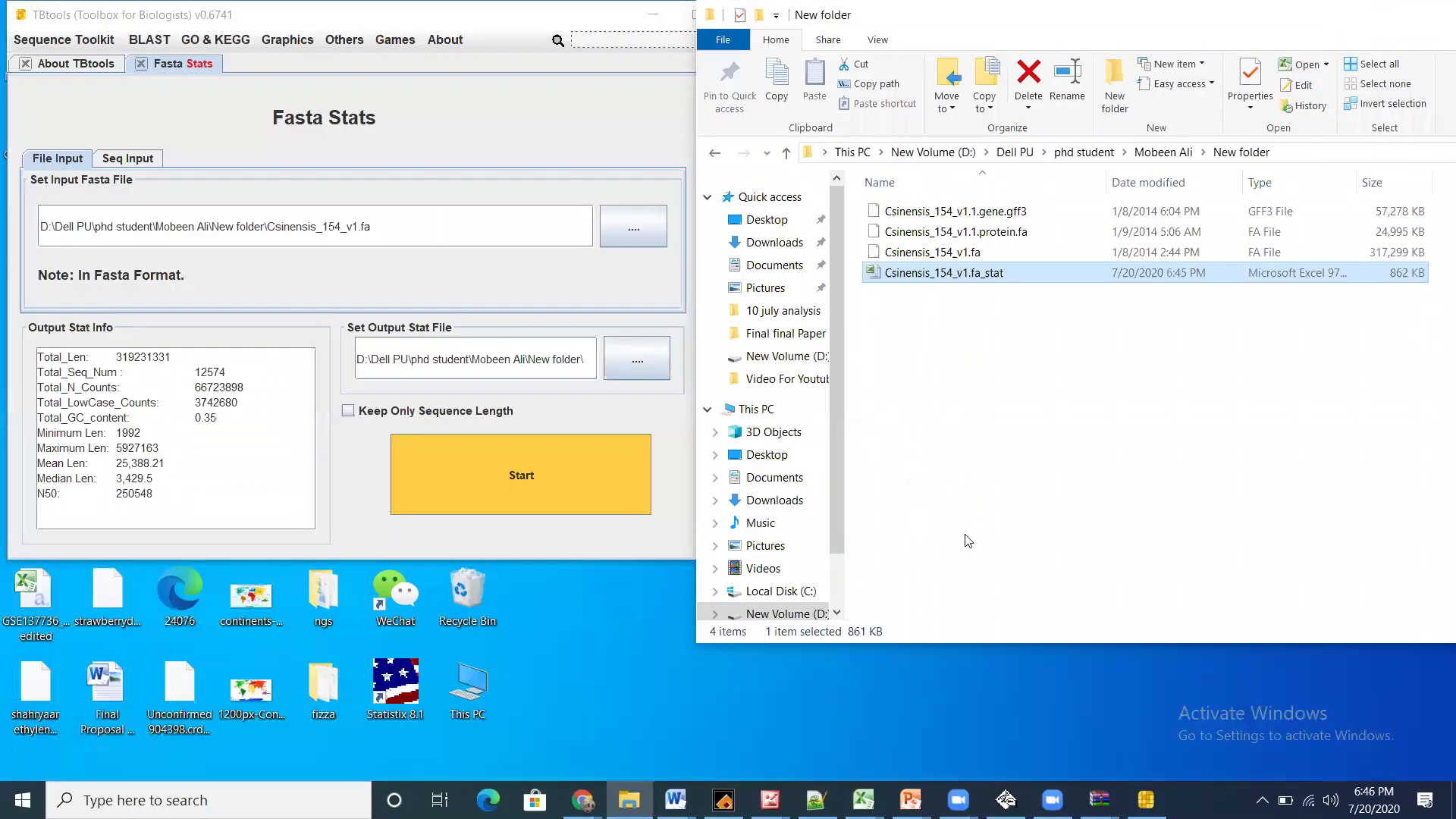
{"action": "left_click", "coordinate": [582, 800]}
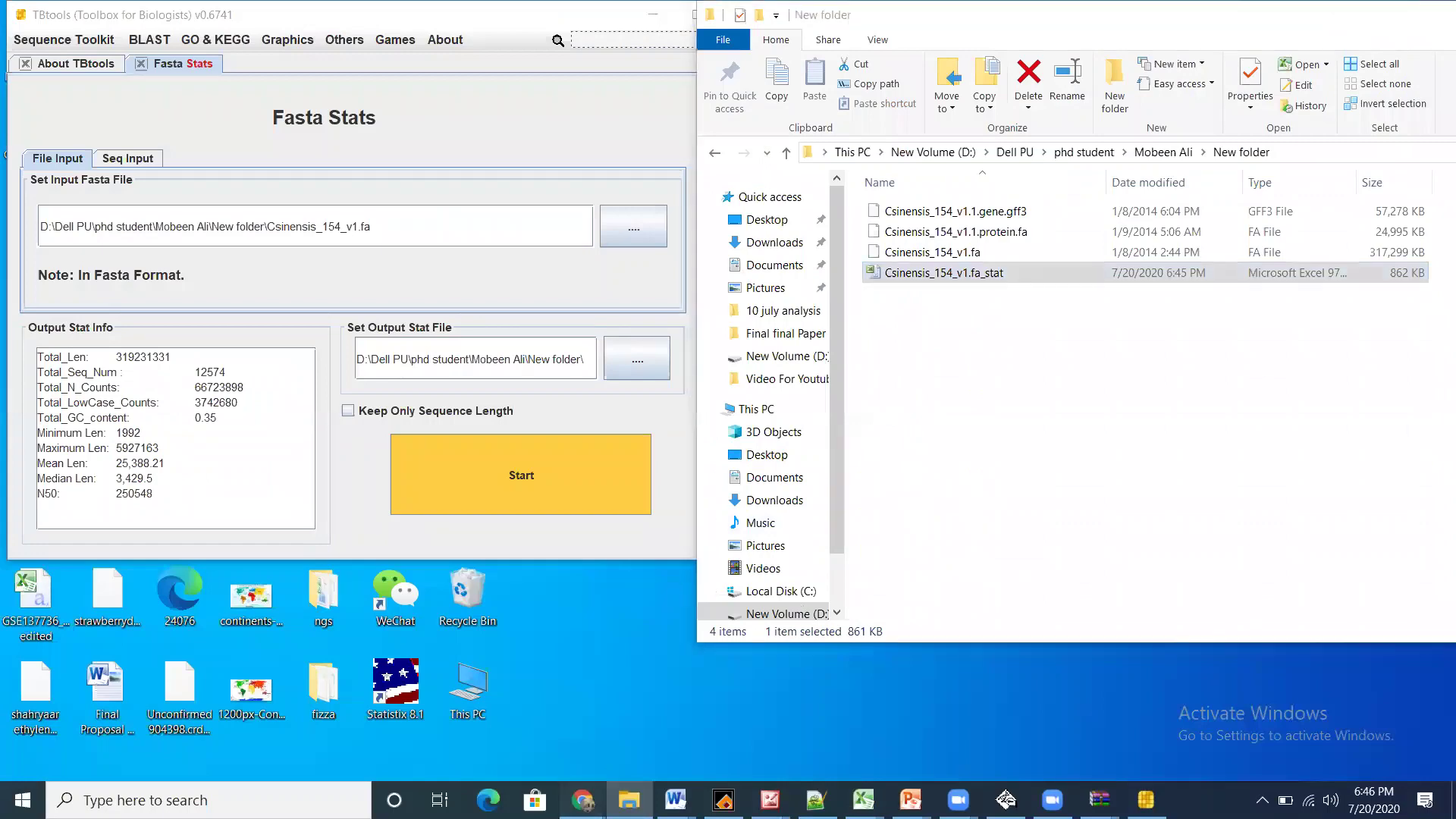
{"action": "left_click", "coordinate": [523, 728]}
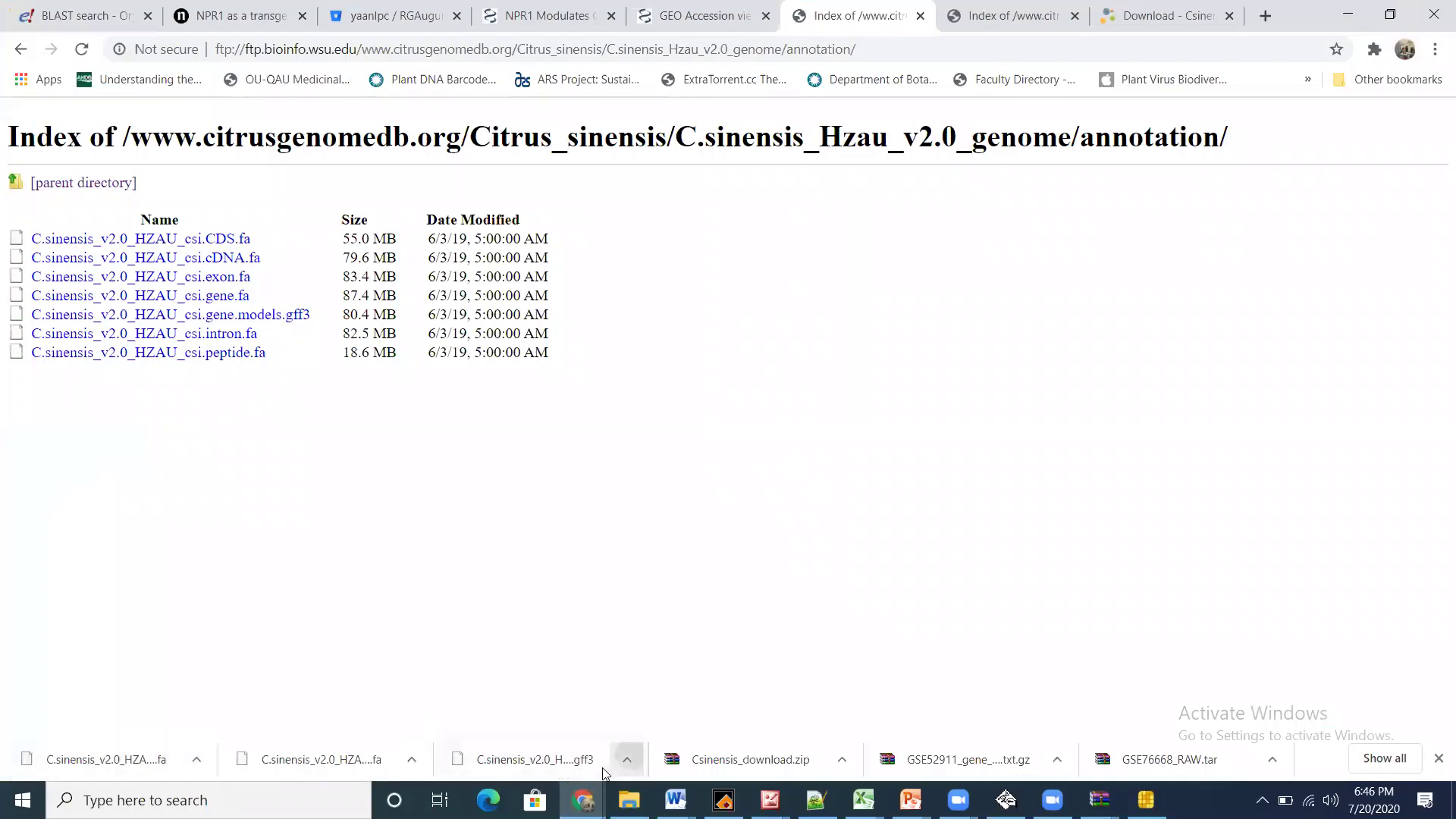
{"action": "left_click", "coordinate": [626, 759]}
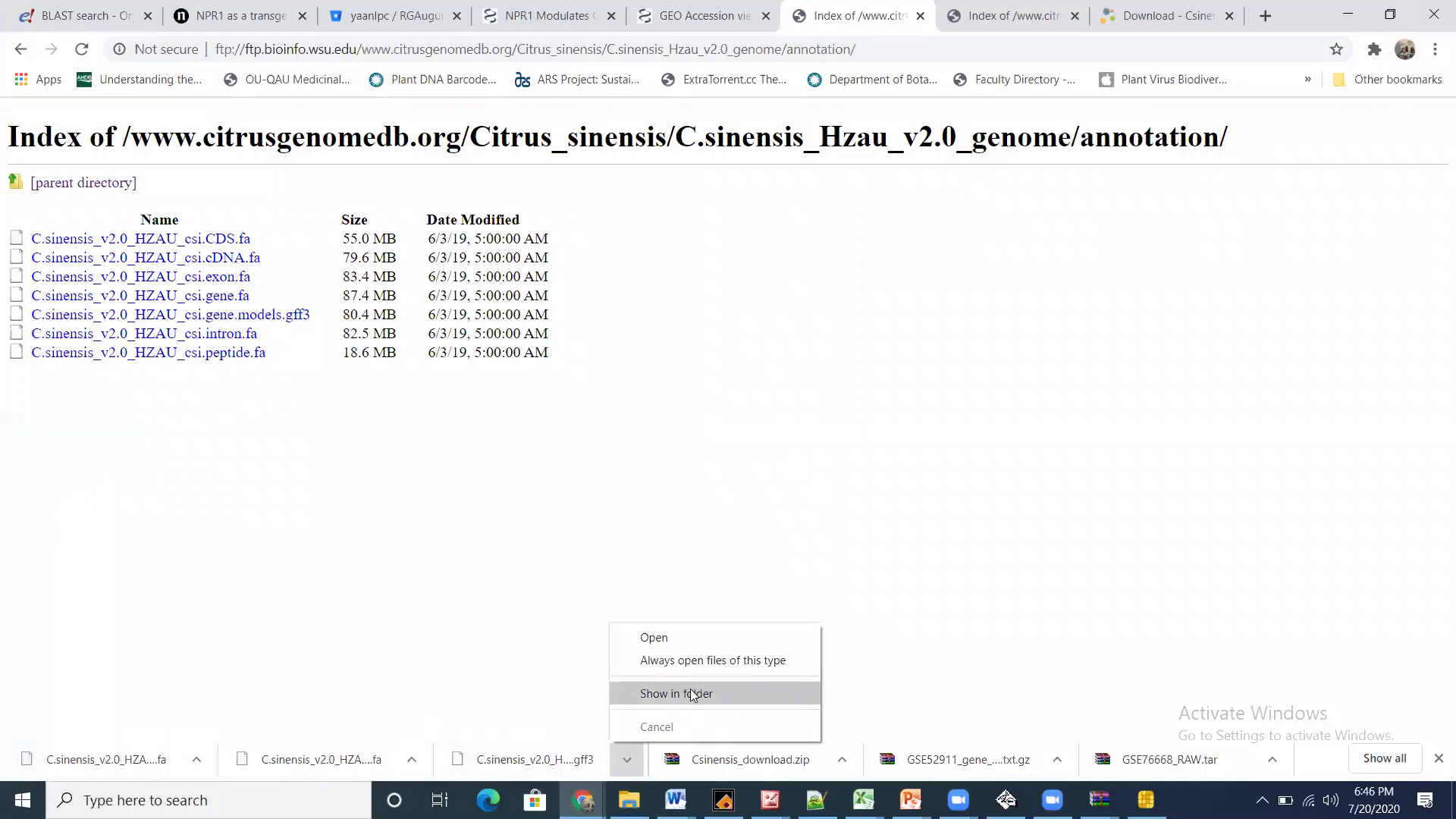
{"action": "left_click", "coordinate": [690, 691]}
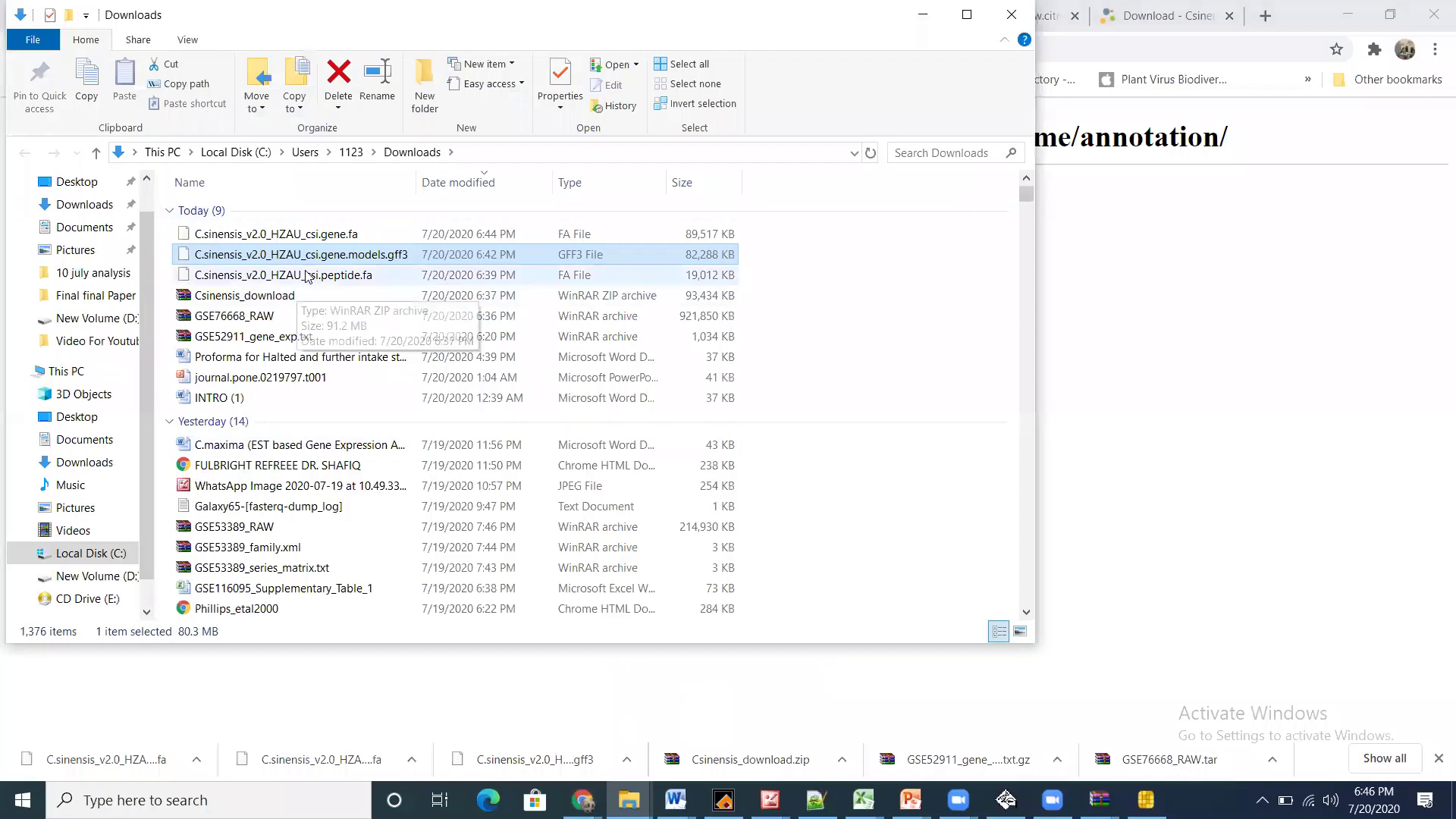
Cut the C.sinensis_v2.0_HZAU_csi gene.fa, gene.models.gff3 and peptide.fa files from Downloads
{"action": "left_click", "coordinate": [306, 275]}
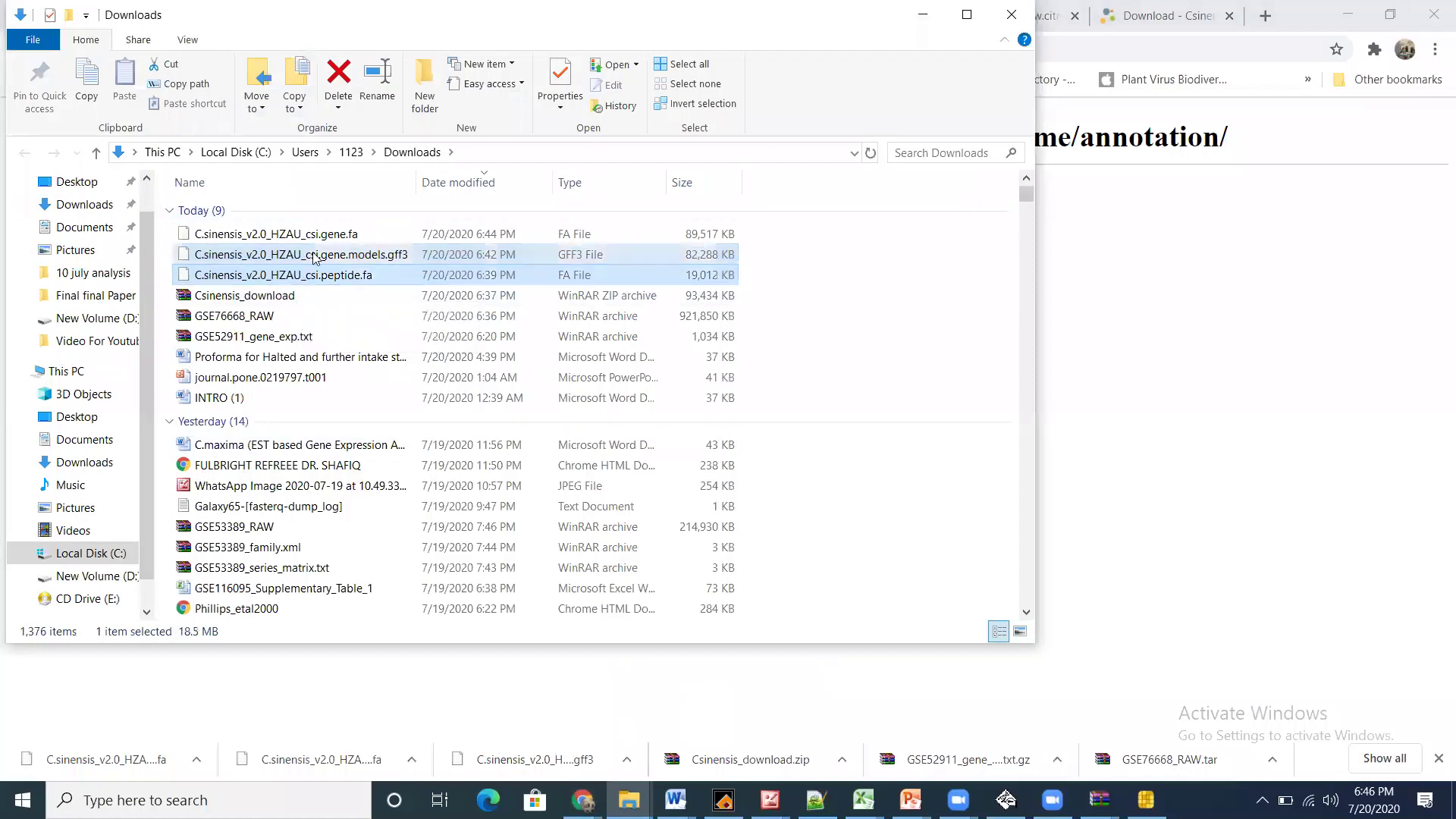
{"action": "left_click", "coordinate": [334, 232], "text": "shift"}
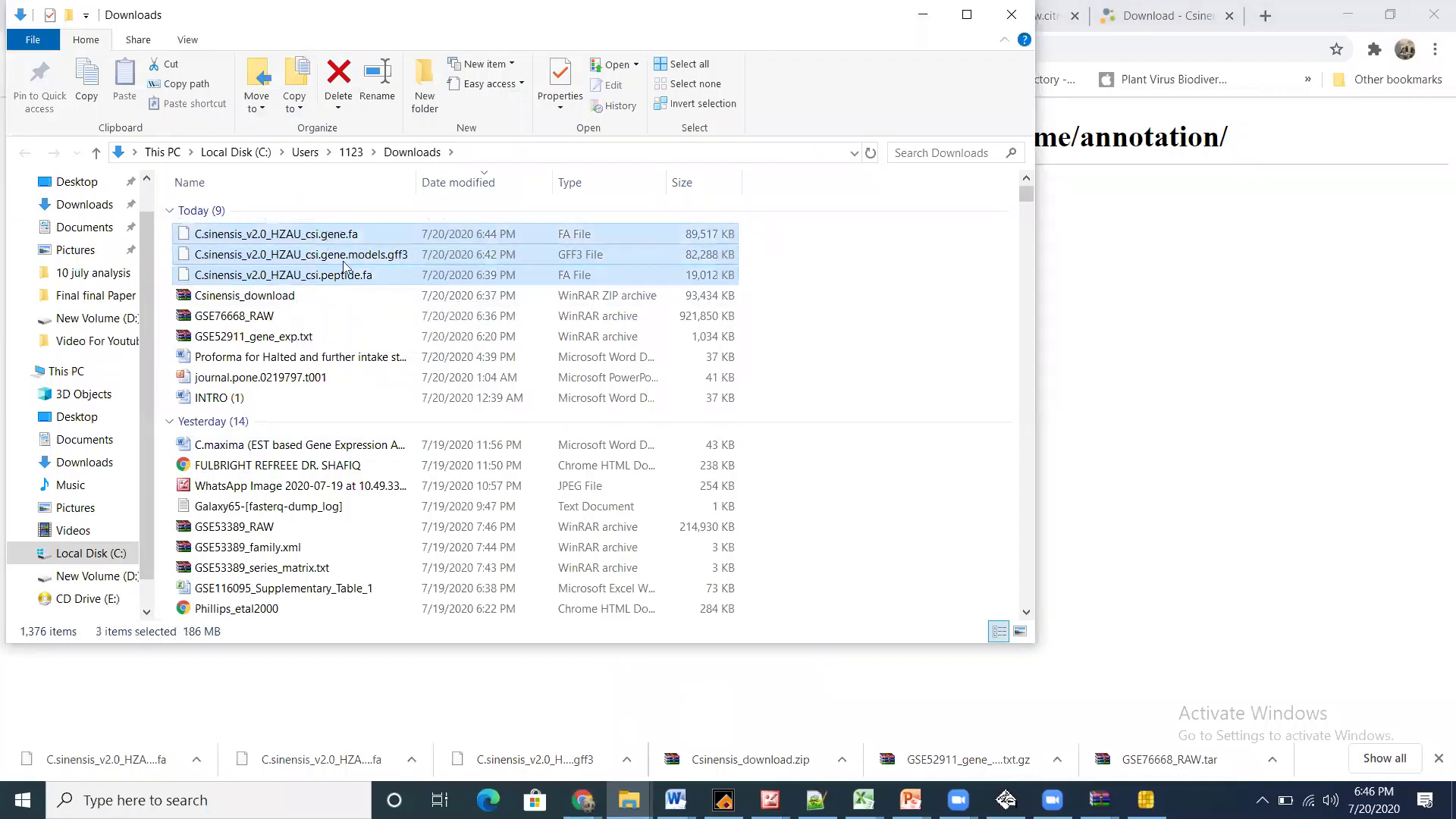
{"action": "right_click", "coordinate": [325, 227]}
{"action": "left_click", "coordinate": [383, 478]}
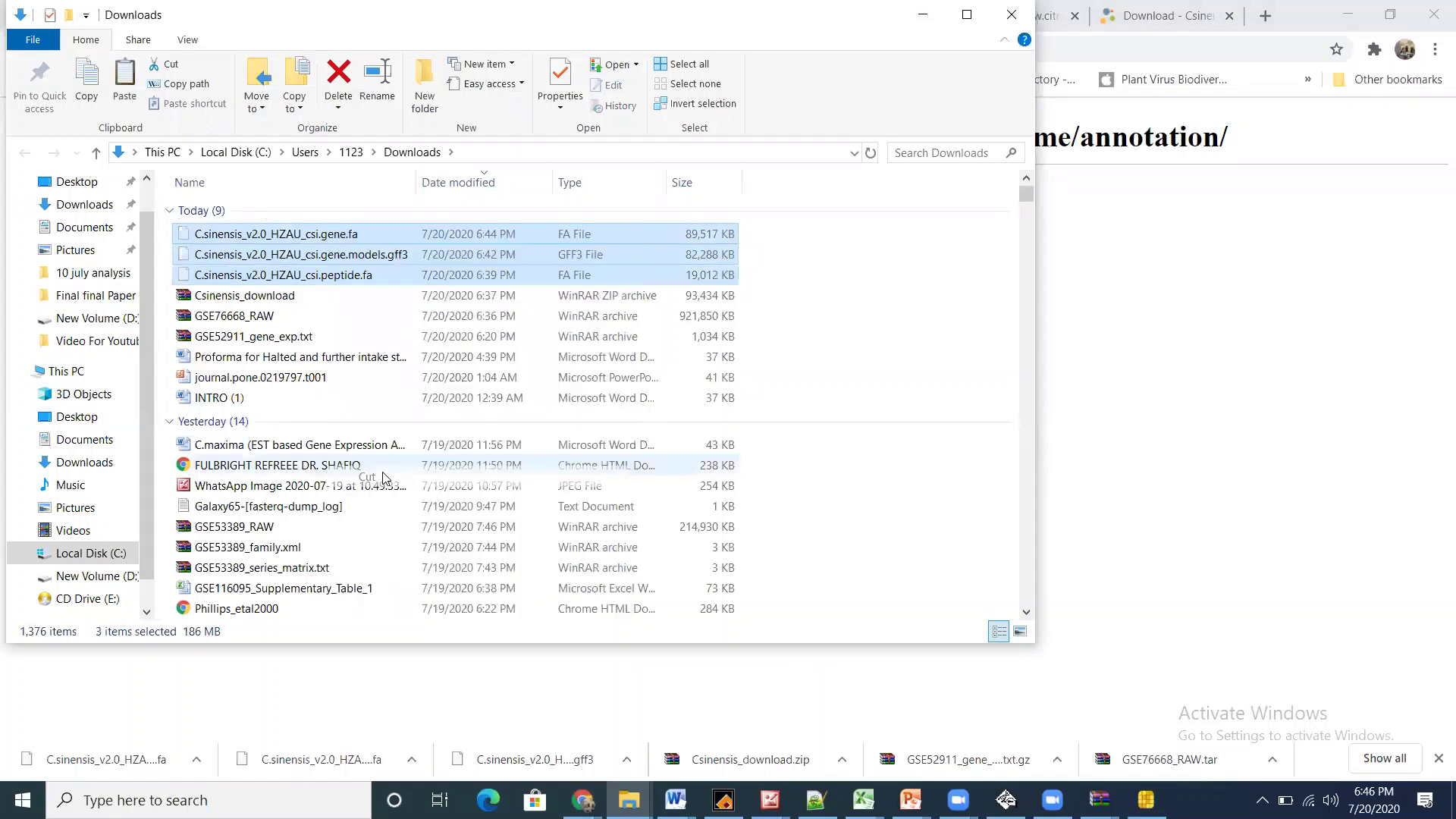
Open New folder inside the student's folder under D:\Dell PU\phd student
{"action": "left_click", "coordinate": [111, 326]}
{"action": "left_click", "coordinate": [279, 357]}
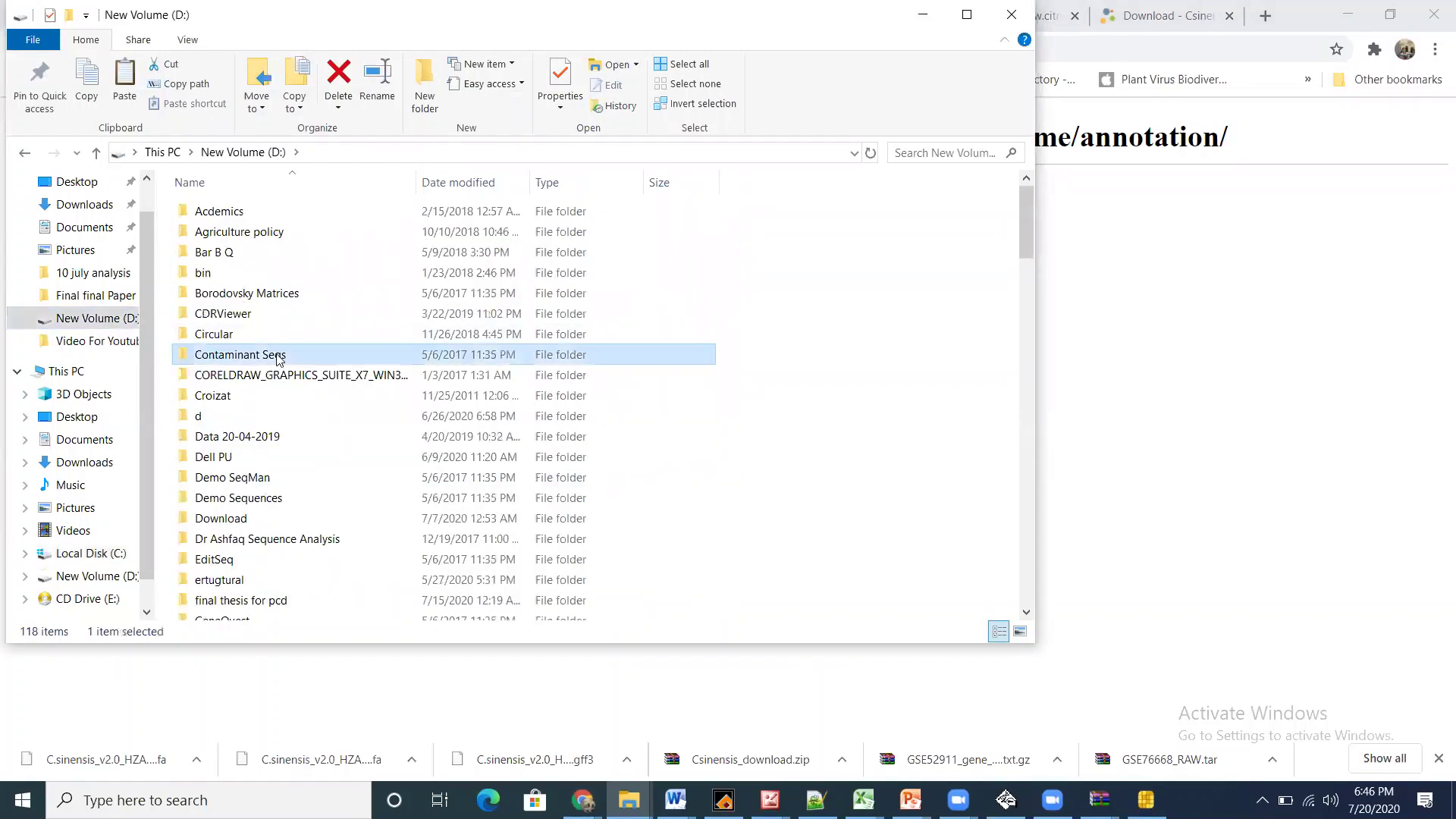
{"action": "double_click", "coordinate": [226, 458]}
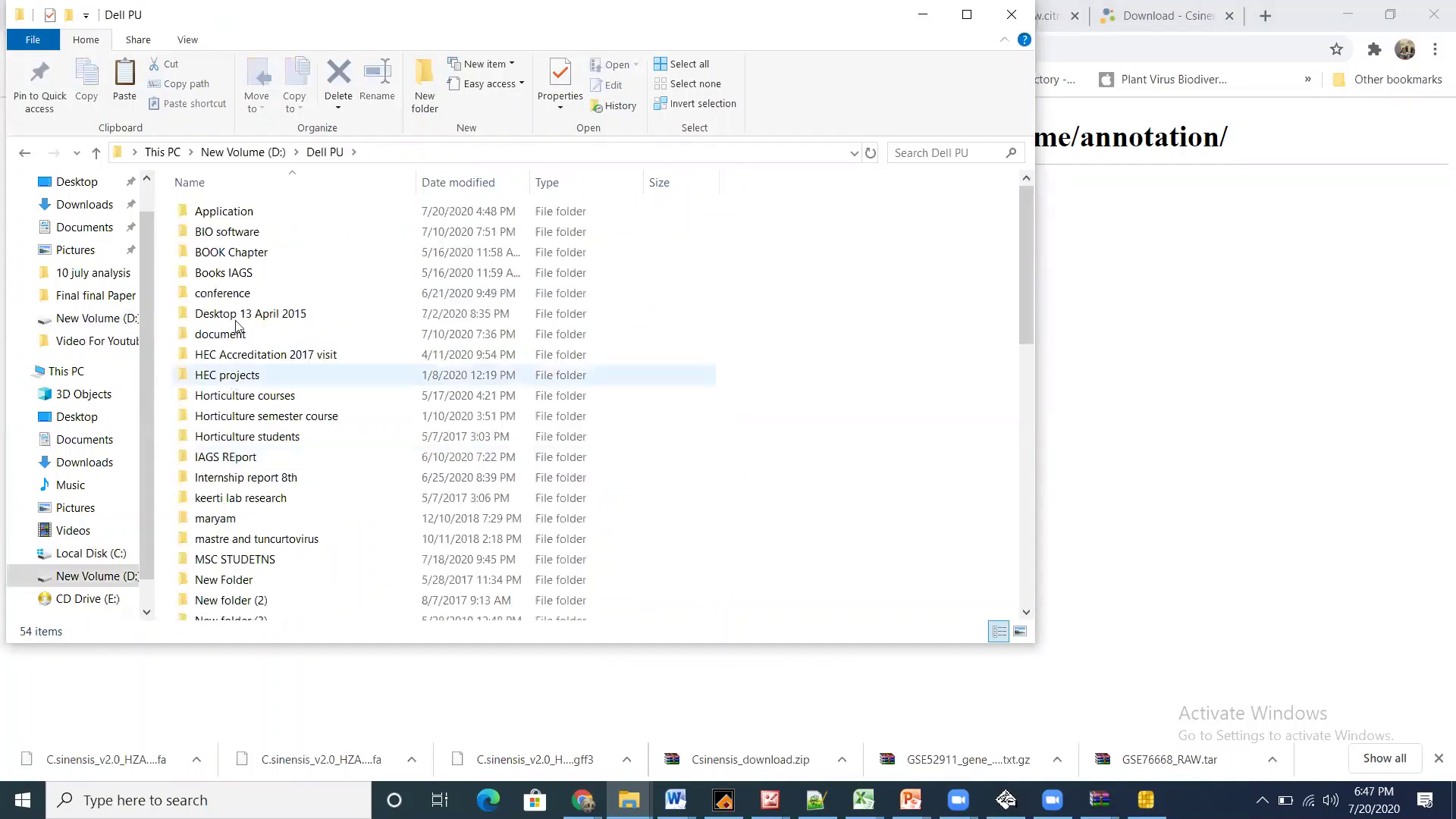
{"action": "left_click", "coordinate": [237, 333]}
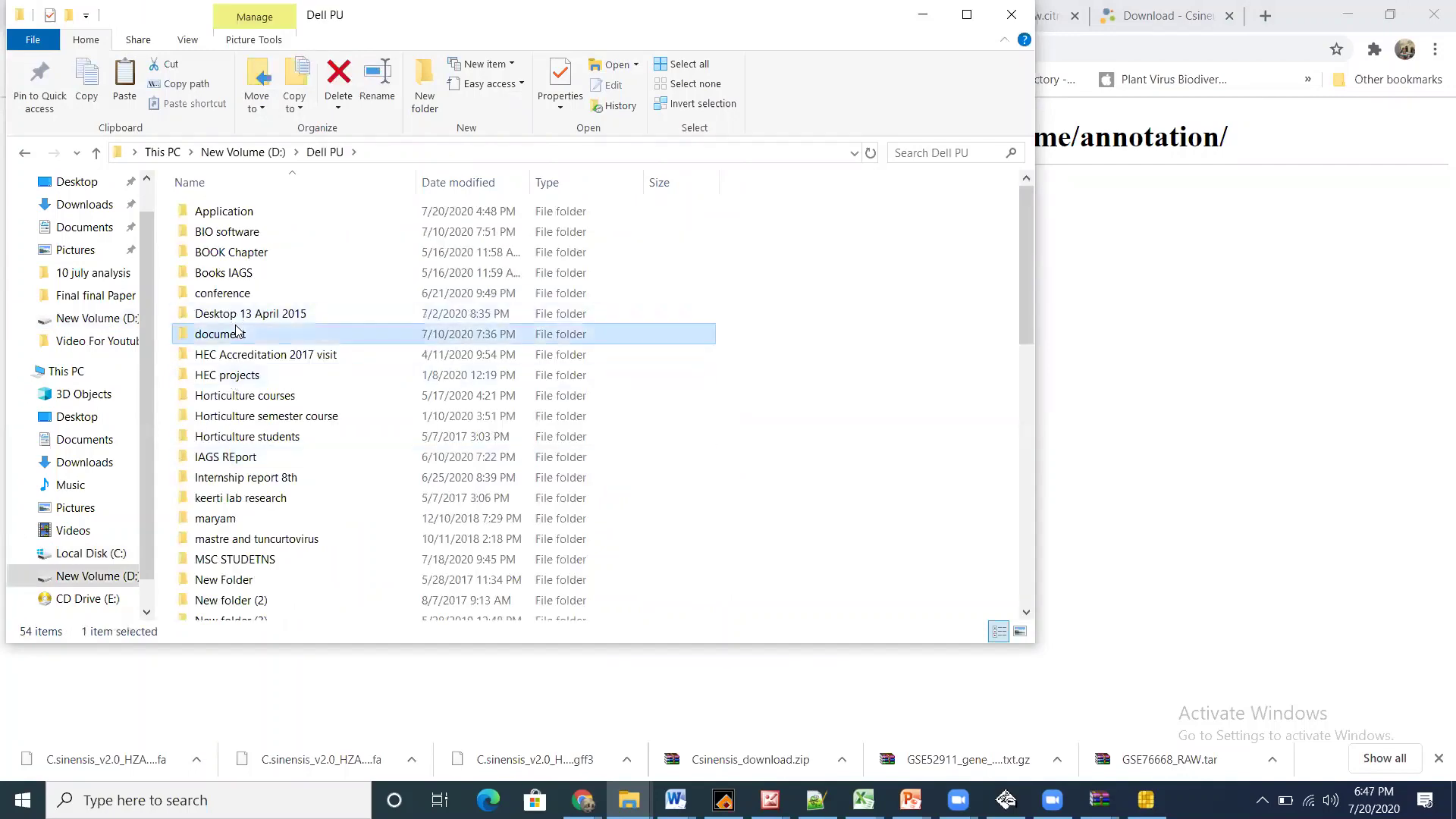
{"action": "key", "text": "p"}
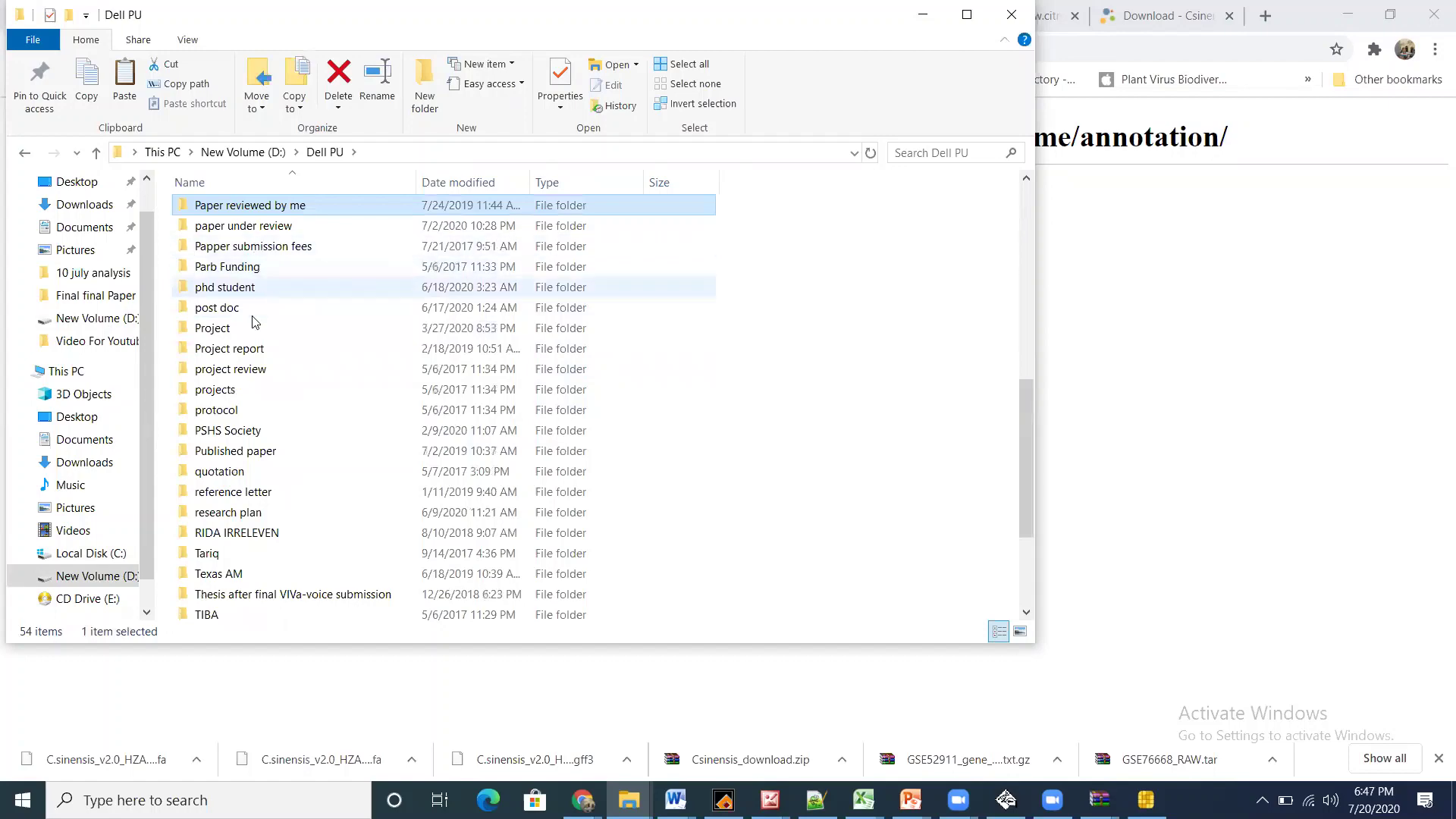
{"action": "double_click", "coordinate": [245, 288]}
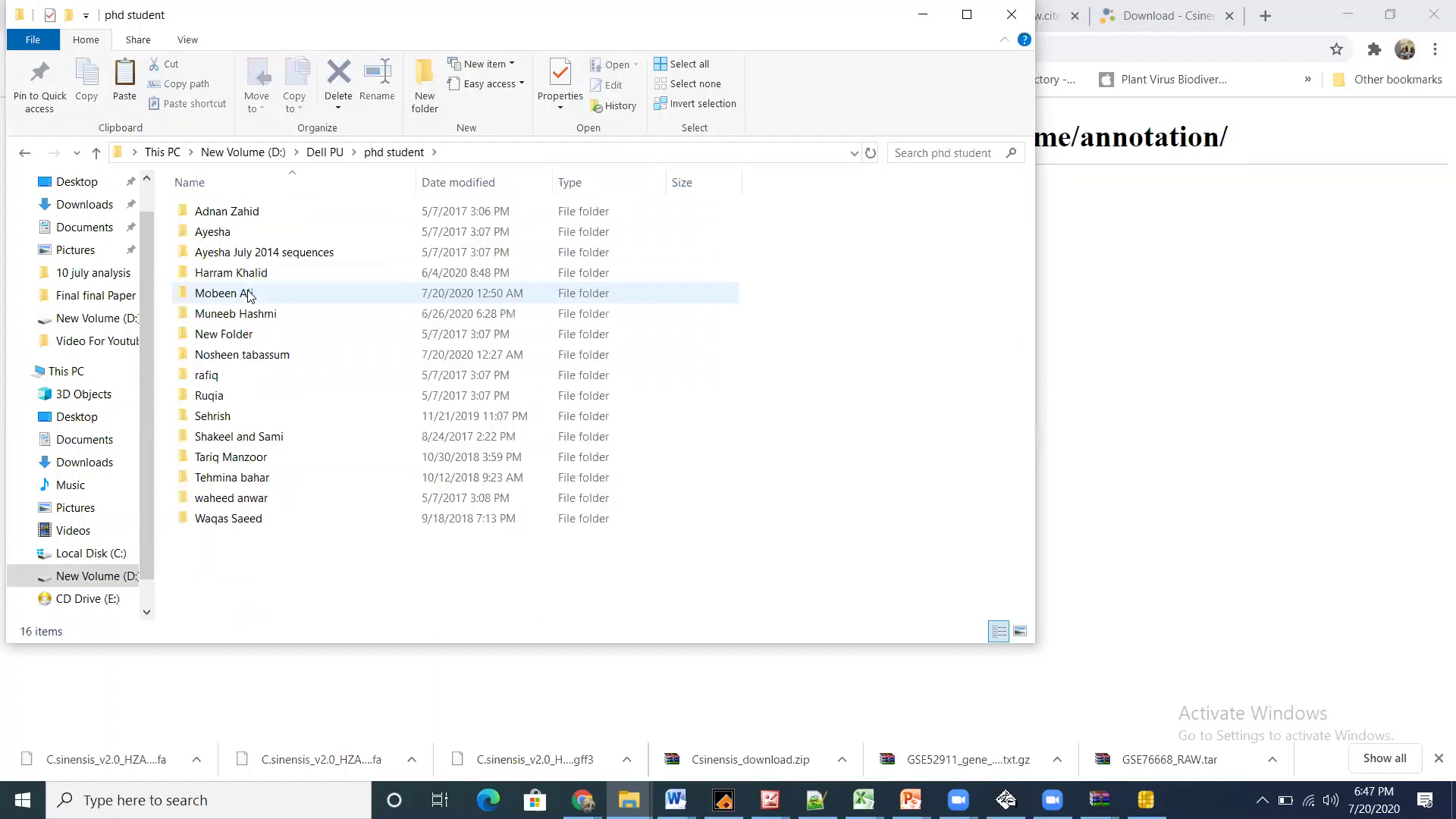
{"action": "double_click", "coordinate": [248, 295]}
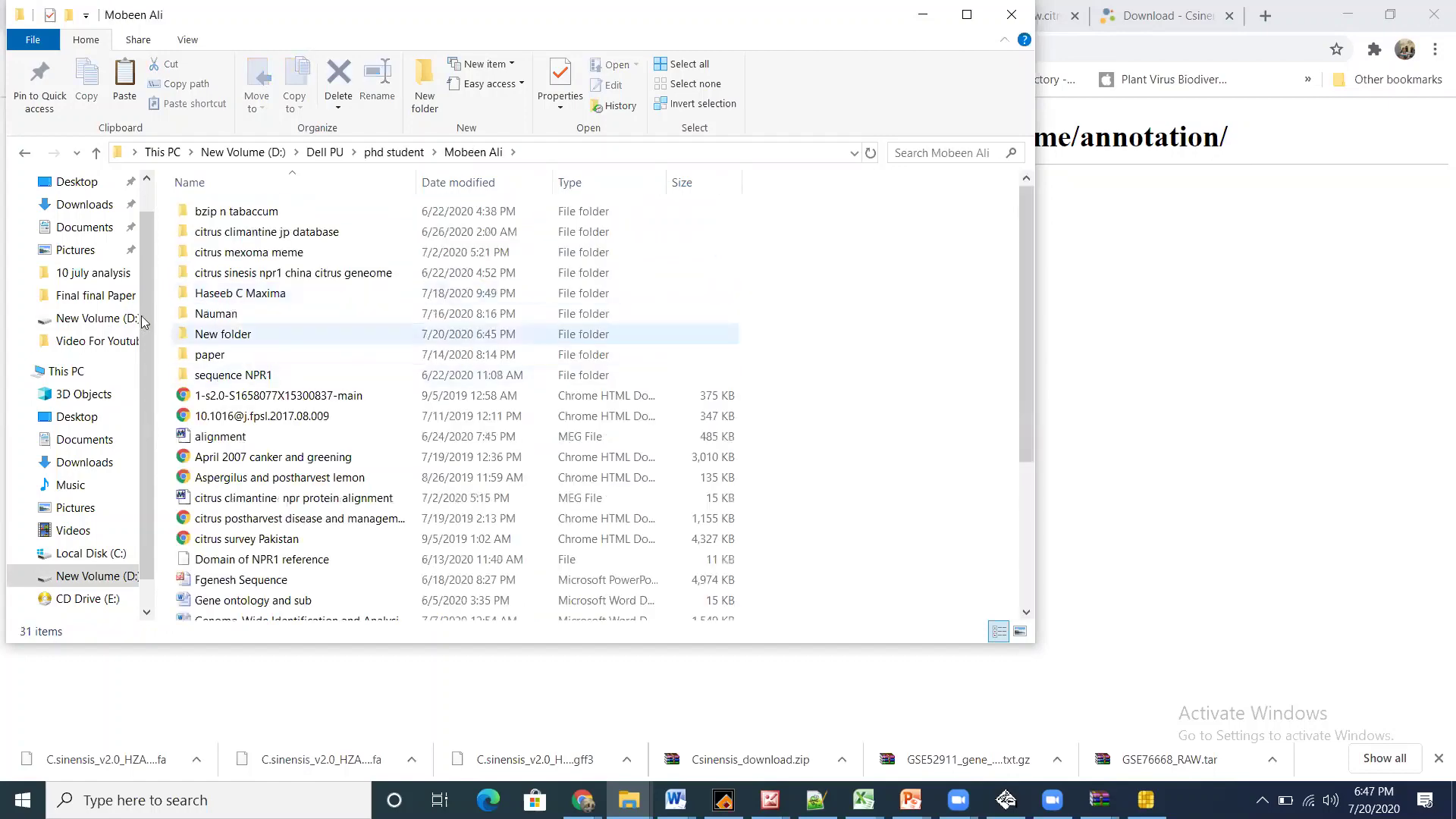
{"action": "double_click", "coordinate": [226, 334]}
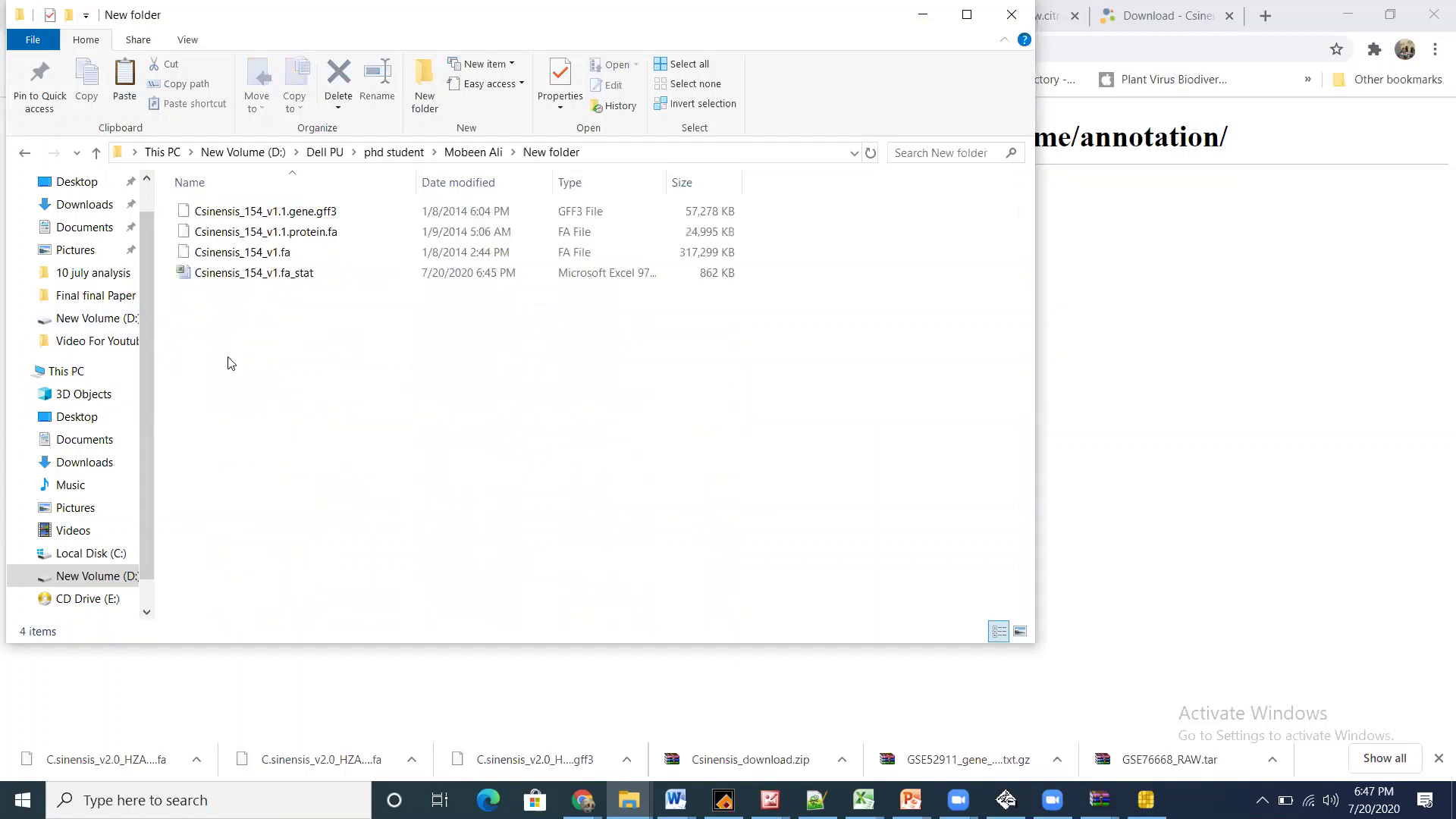
Create a subfolder named c sinensis cgd in New folder and paste the three cut files into it
{"action": "right_click", "coordinate": [231, 362]}
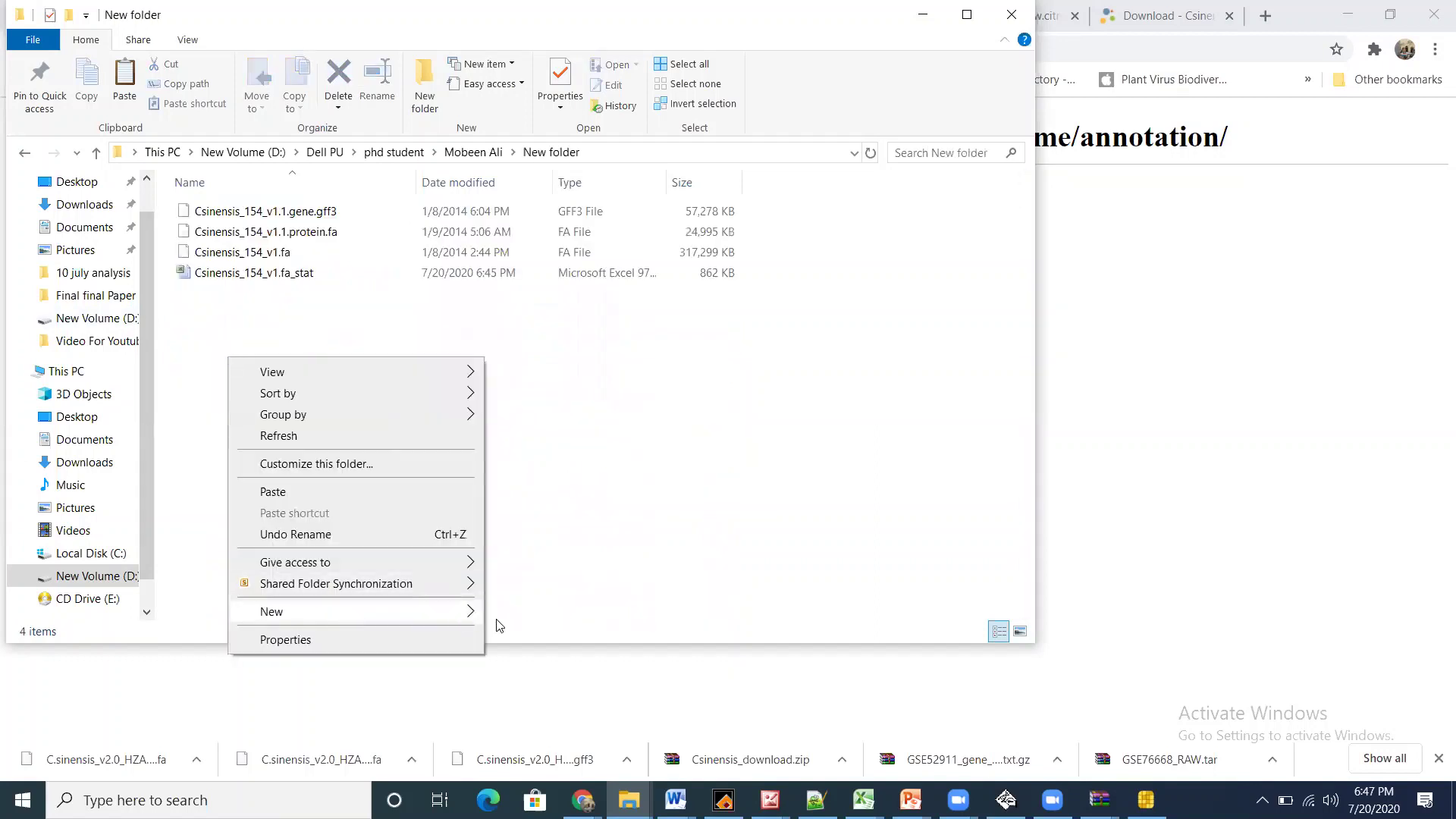
{"action": "mouse_move", "coordinate": [453, 611]}
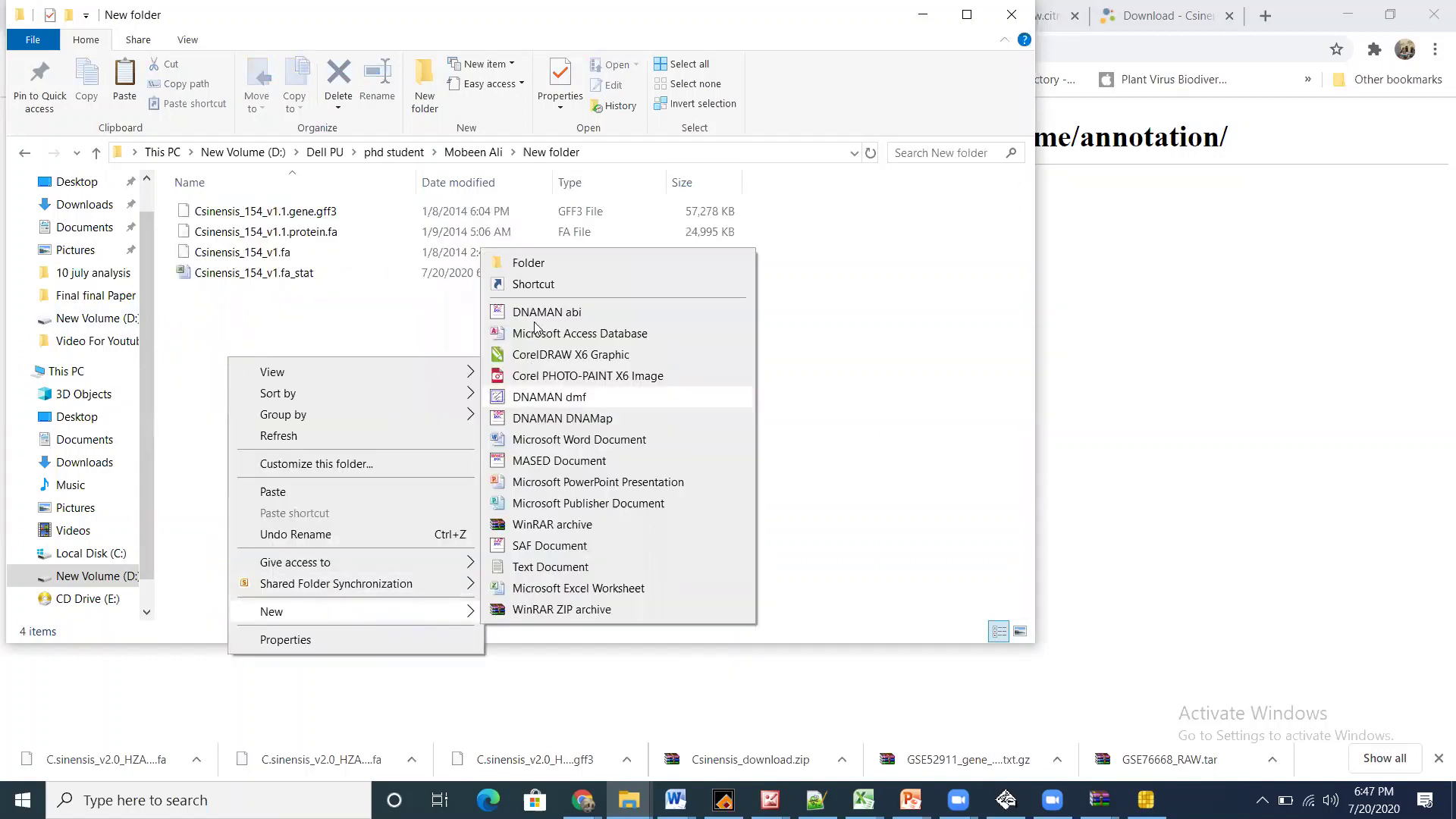
{"action": "left_click", "coordinate": [529, 263]}
{"action": "key", "text": "BackSpace"}
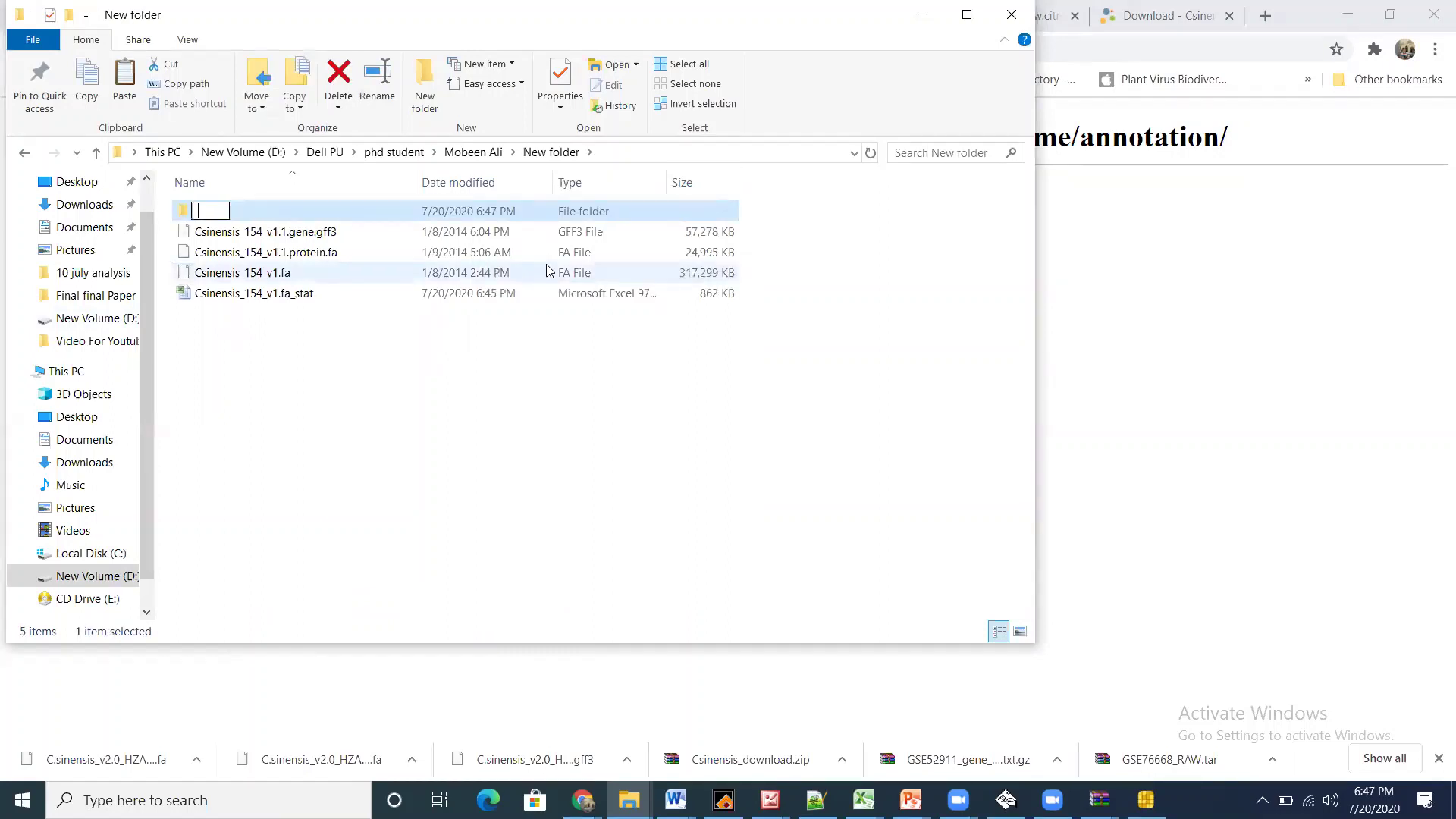
{"action": "type", "text": "c sinensis "}
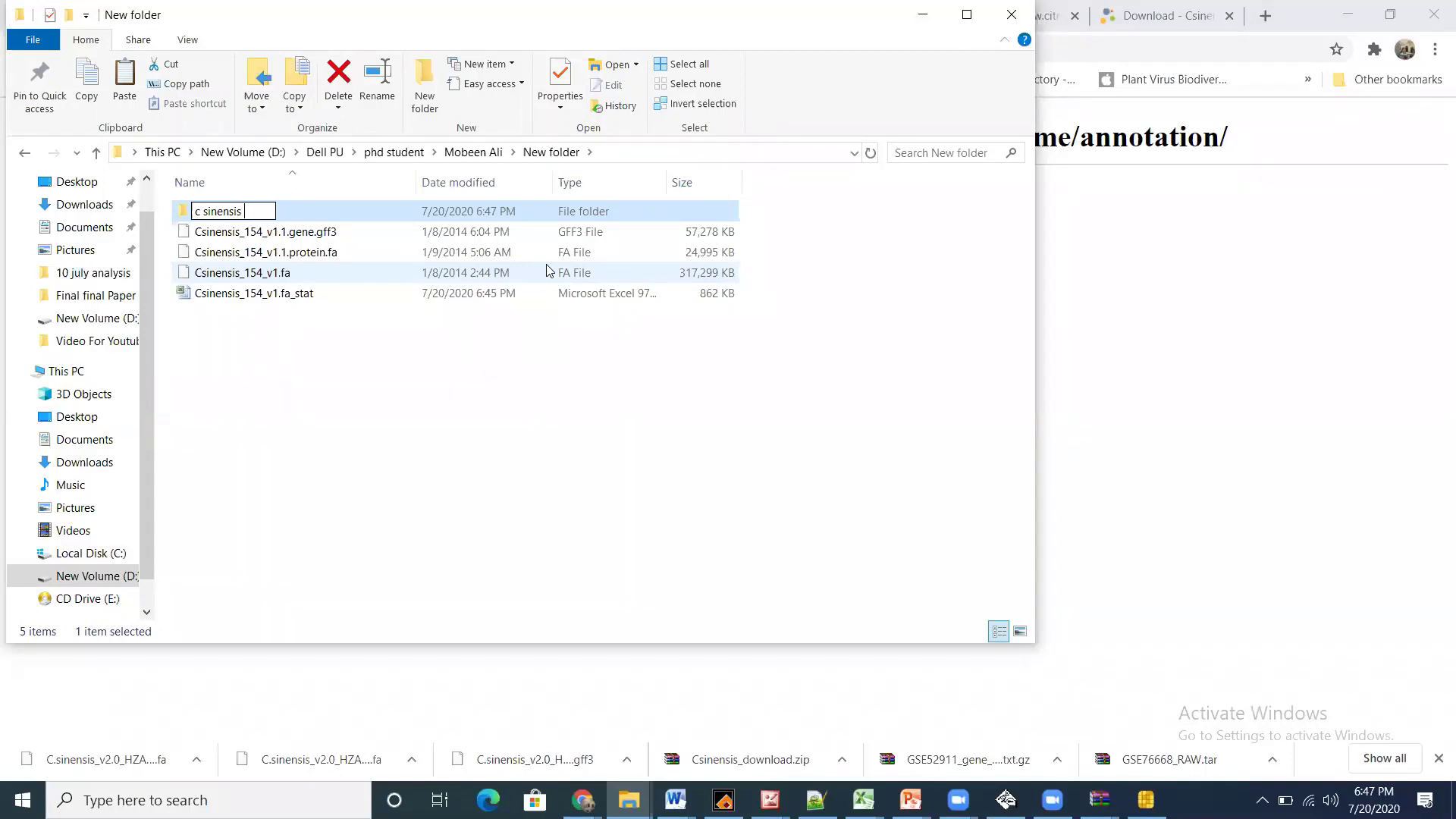
{"action": "type", "text": "cgd"}
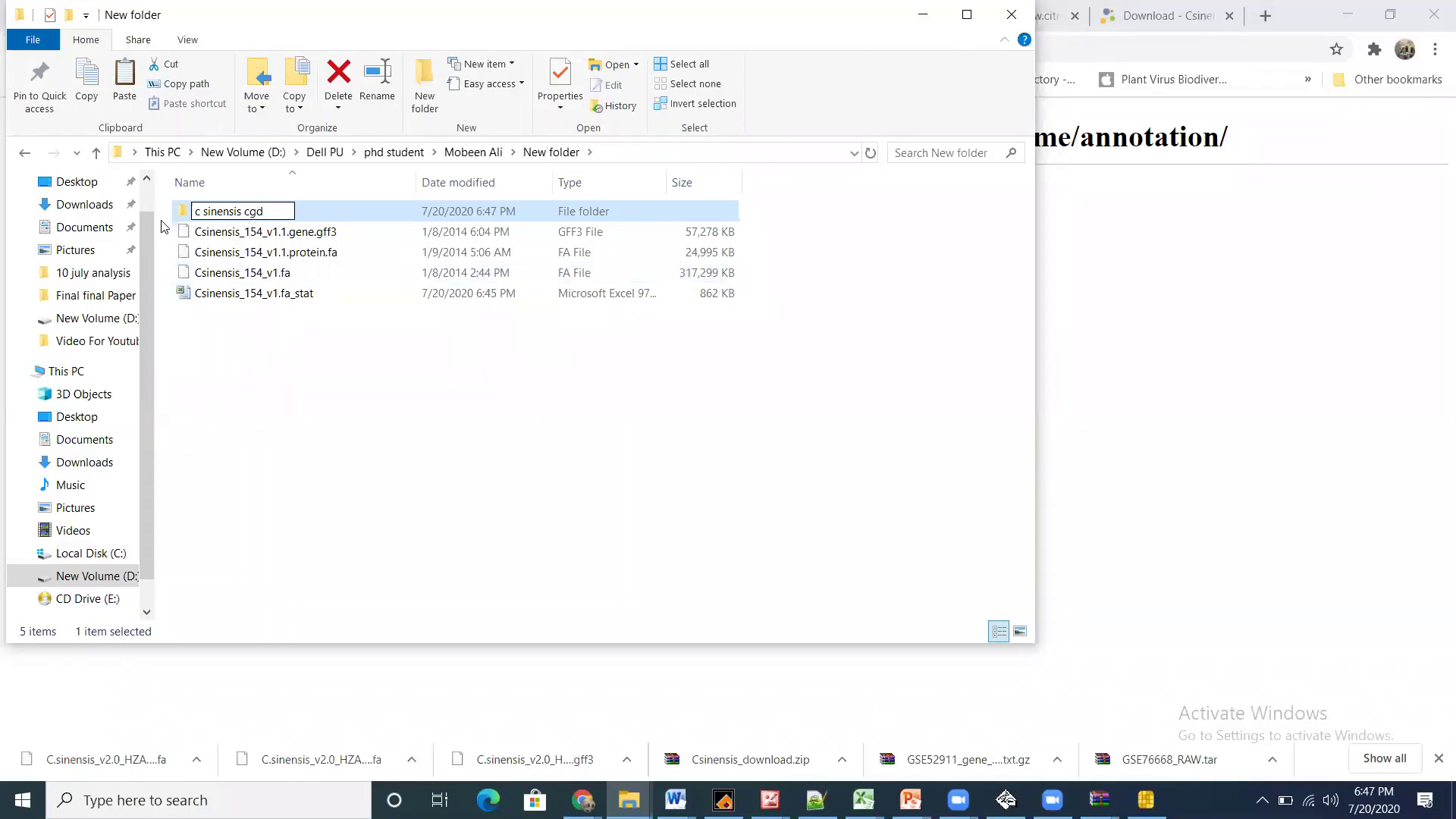
{"action": "key", "text": "Return"}
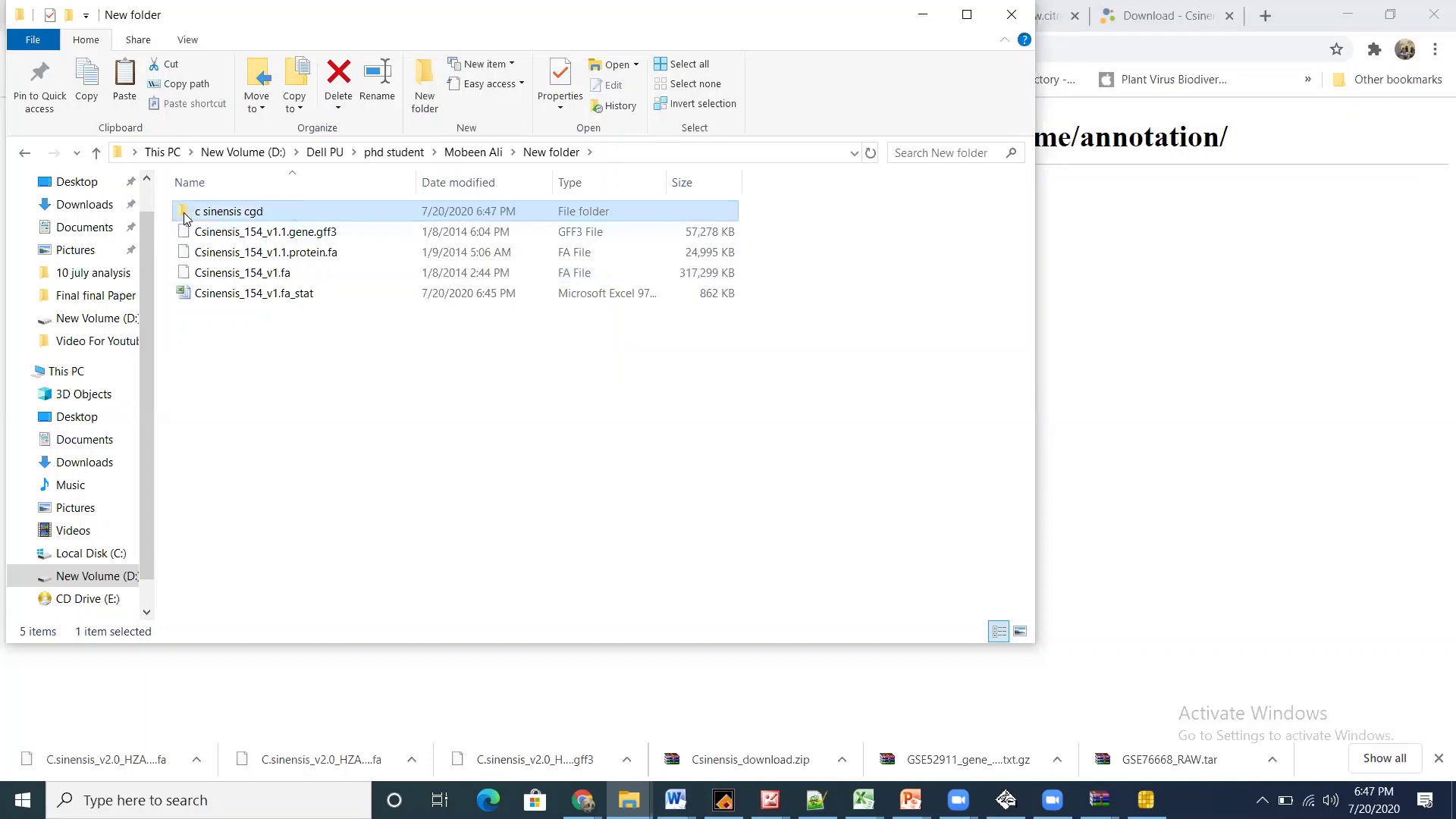
{"action": "double_click", "coordinate": [185, 211]}
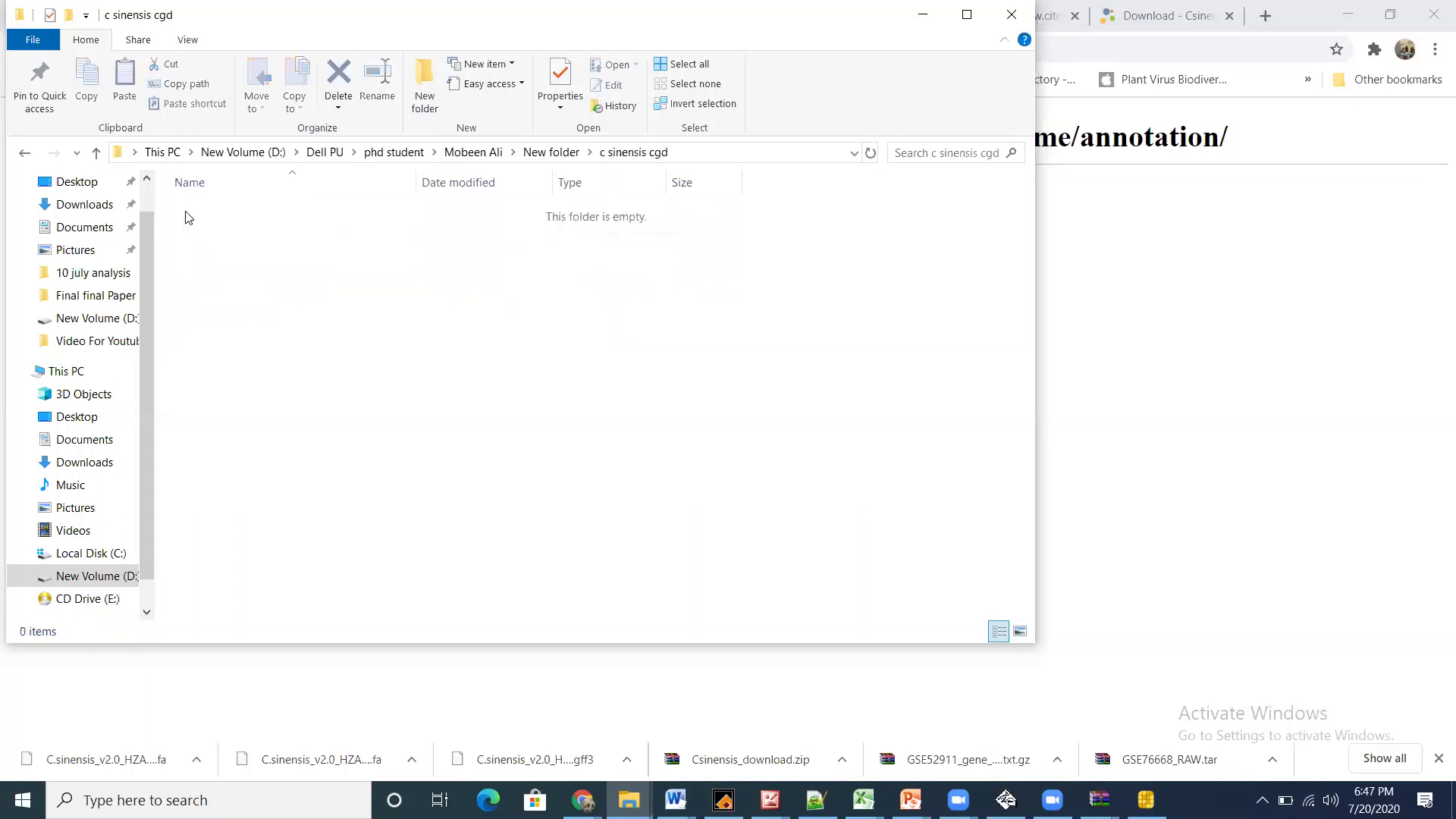
{"action": "key", "text": "ctrl+v"}
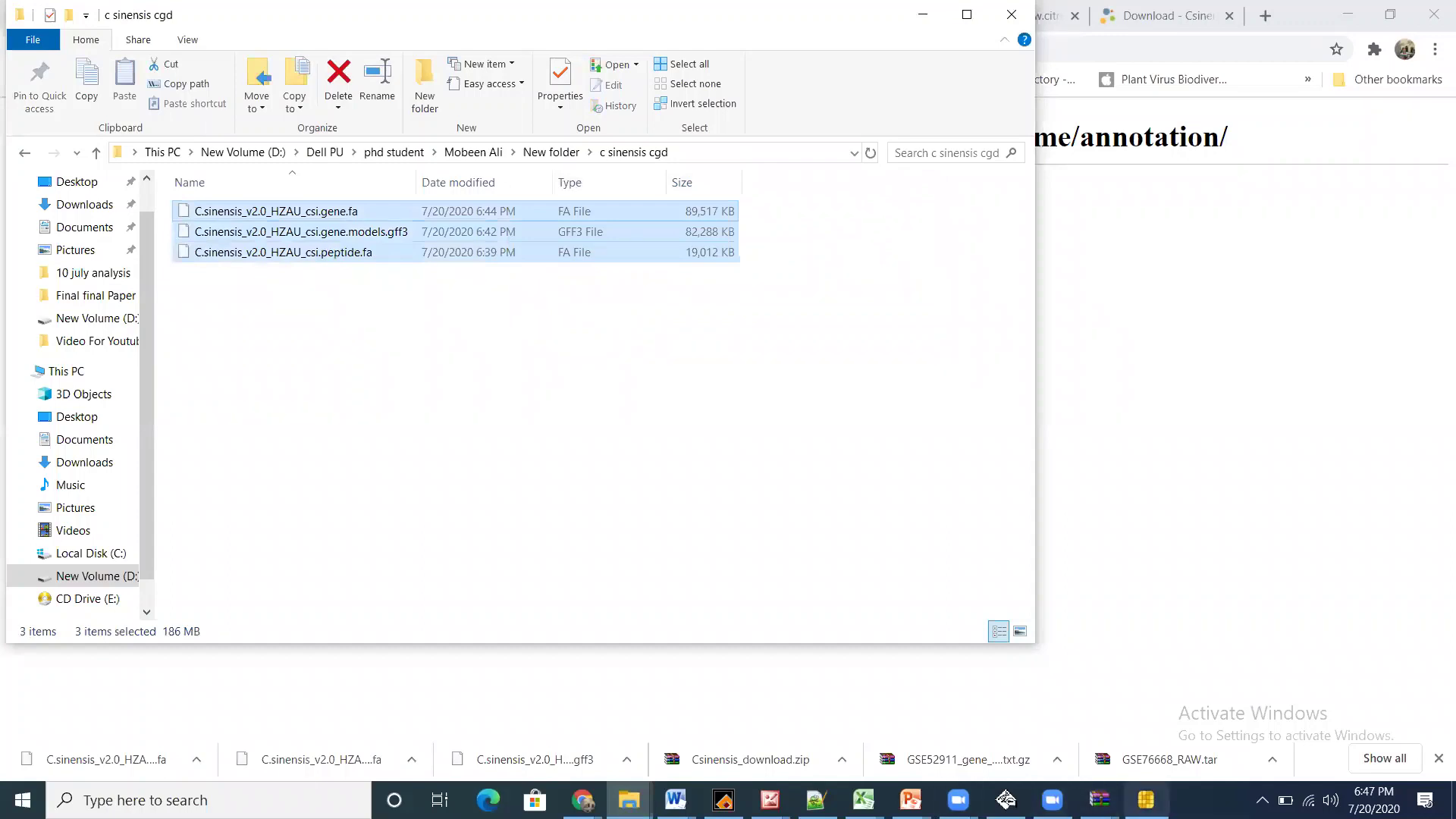
Switch to TBtools, move its window beside the c sinensis cgd folder window, and bring that folder to the front
{"action": "left_click", "coordinate": [1145, 799]}
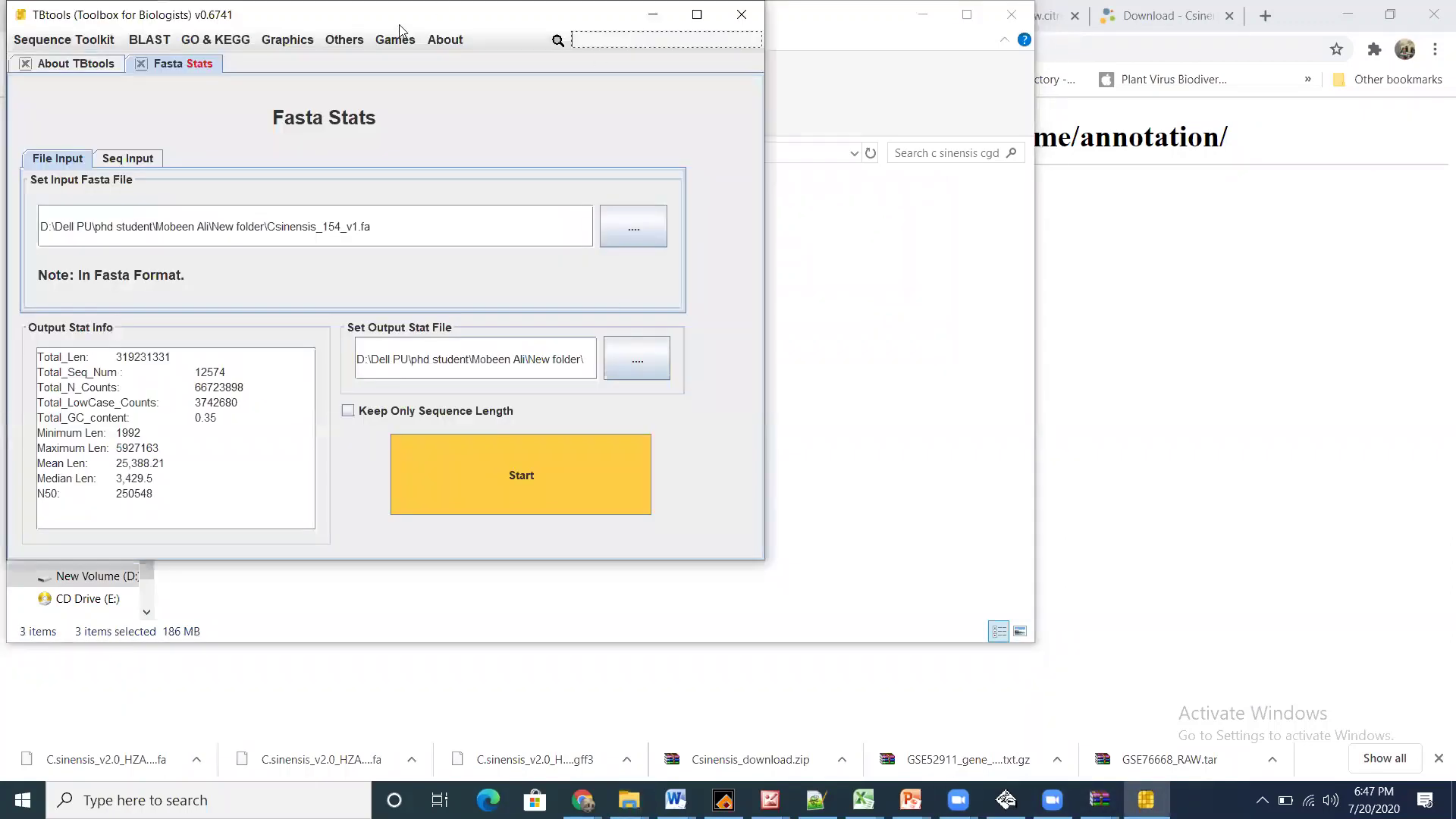
{"action": "left_click_drag", "start_coordinate": [400, 25], "coordinate": [1149, 25]}
{"action": "left_click", "coordinate": [593, 354]}
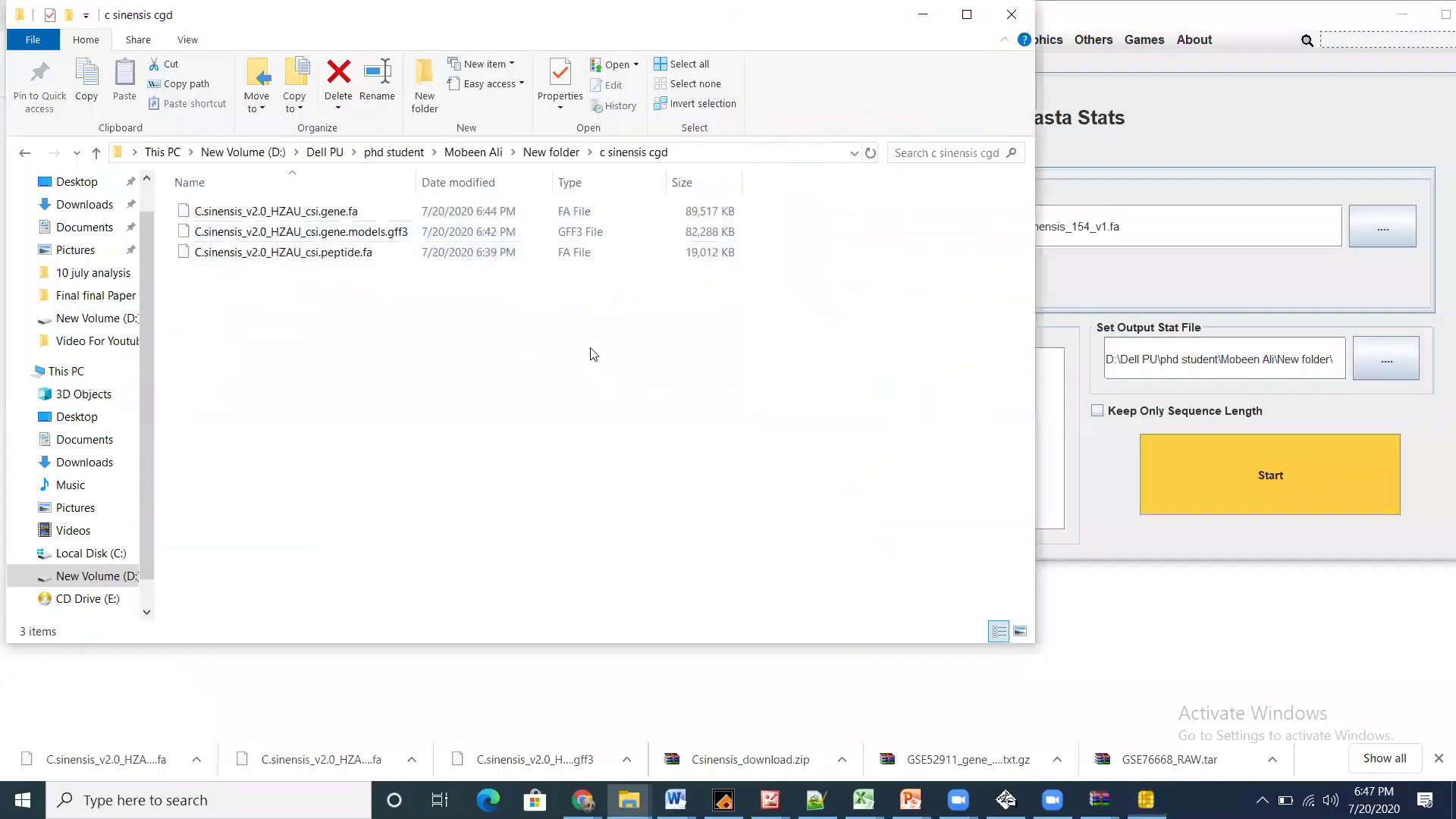
Run Fasta Stats on C.sinensis_v2.0_HZAU_csi.gene.fa, closing its sequence preview and using the c sinensis cgd folder as the output directory
{"action": "left_click_drag", "start_coordinate": [339, 212], "coordinate": [1093, 220]}
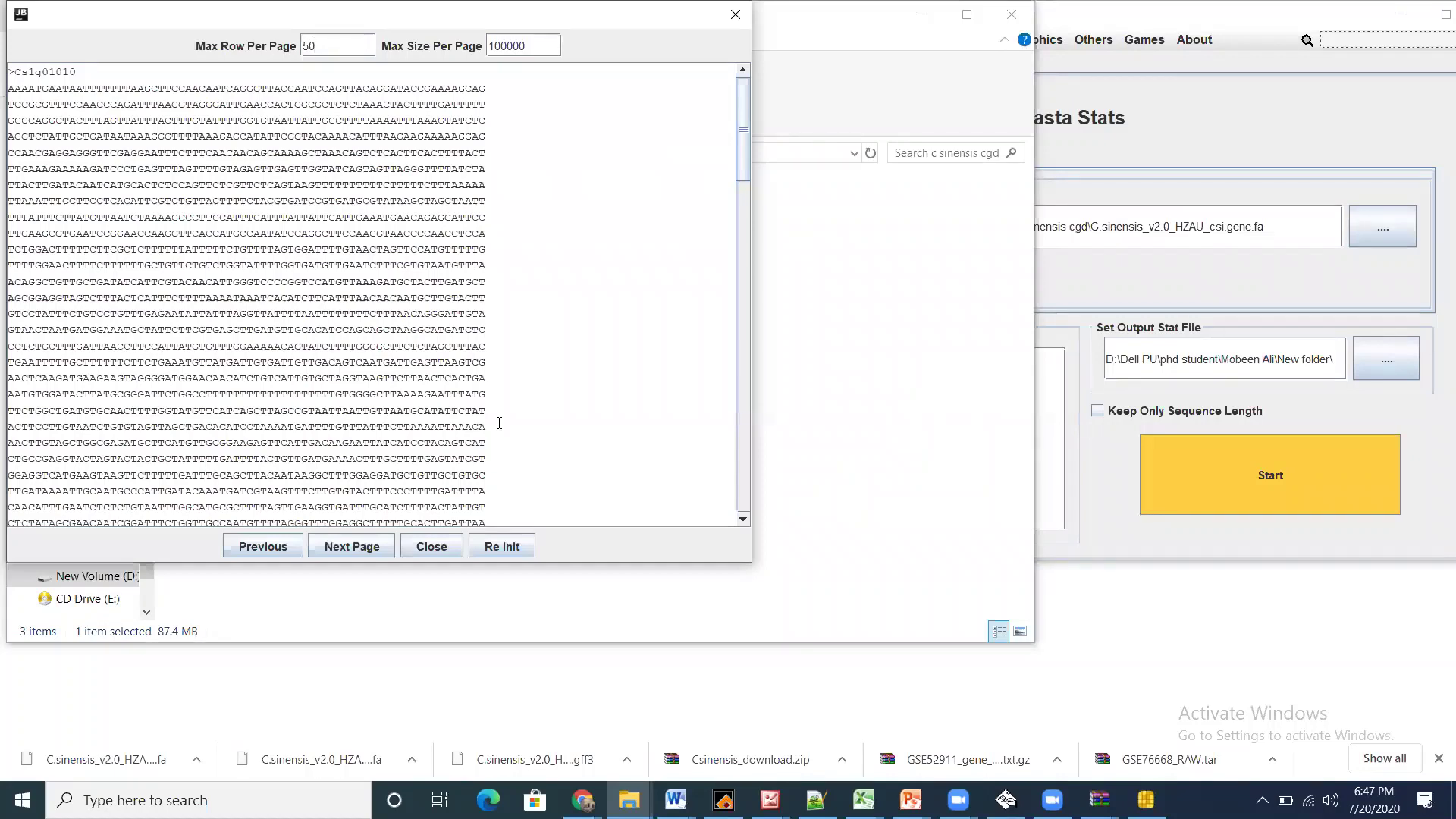
{"action": "left_click", "coordinate": [431, 546]}
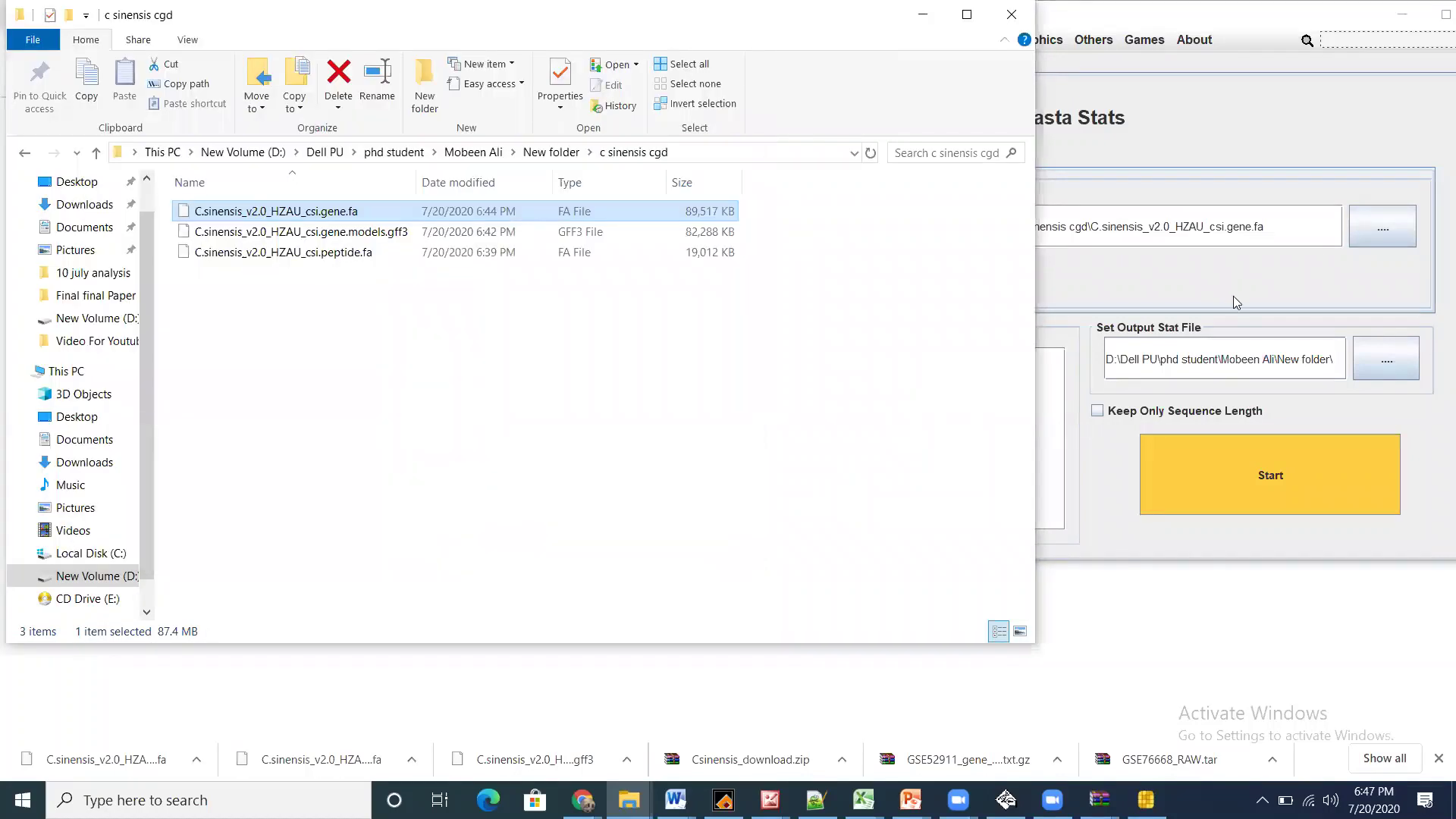
{"action": "left_click", "coordinate": [1234, 299]}
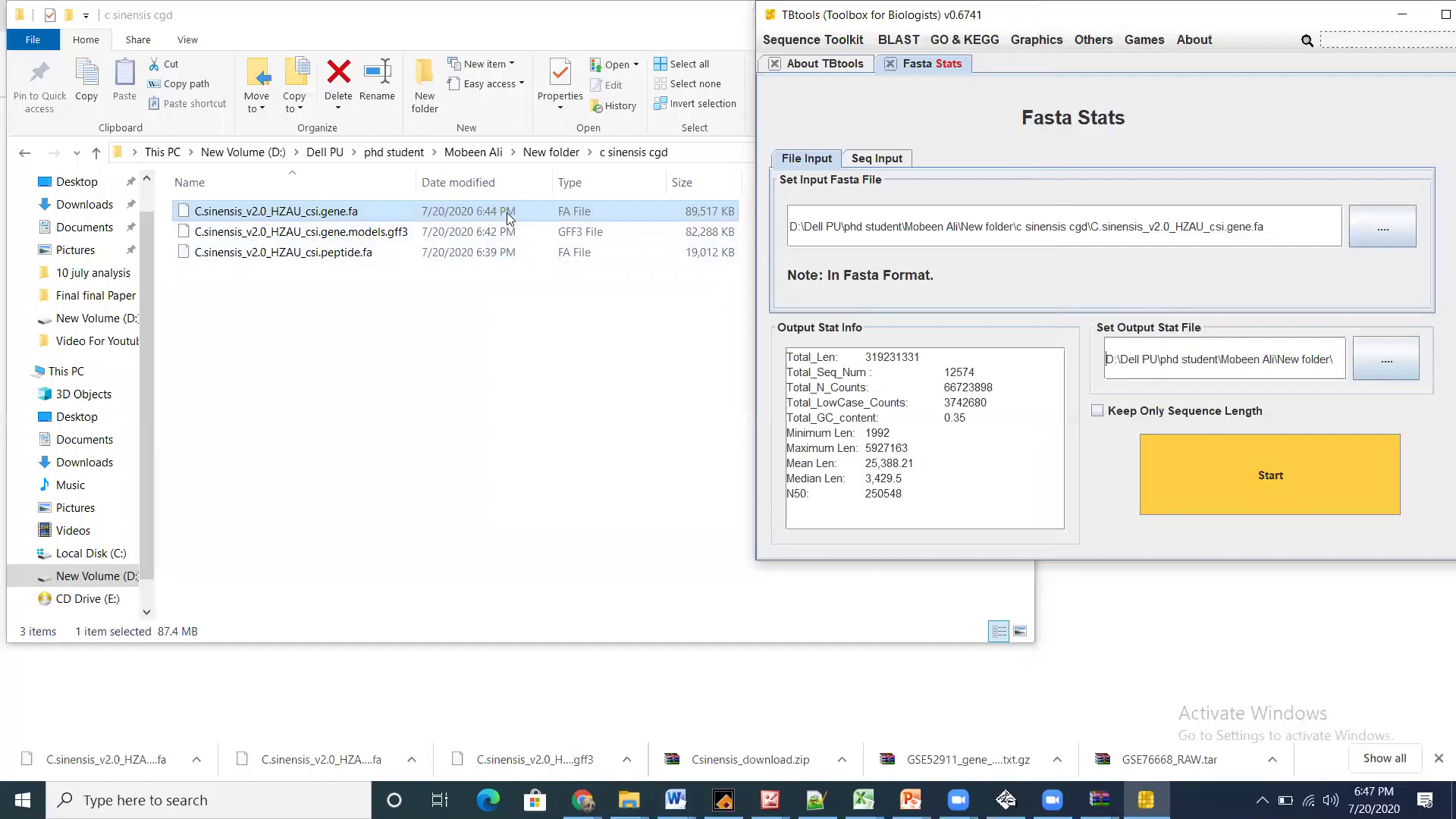
{"action": "left_click_drag", "start_coordinate": [507, 218], "coordinate": [1137, 359]}
{"action": "left_click", "coordinate": [1257, 482]}
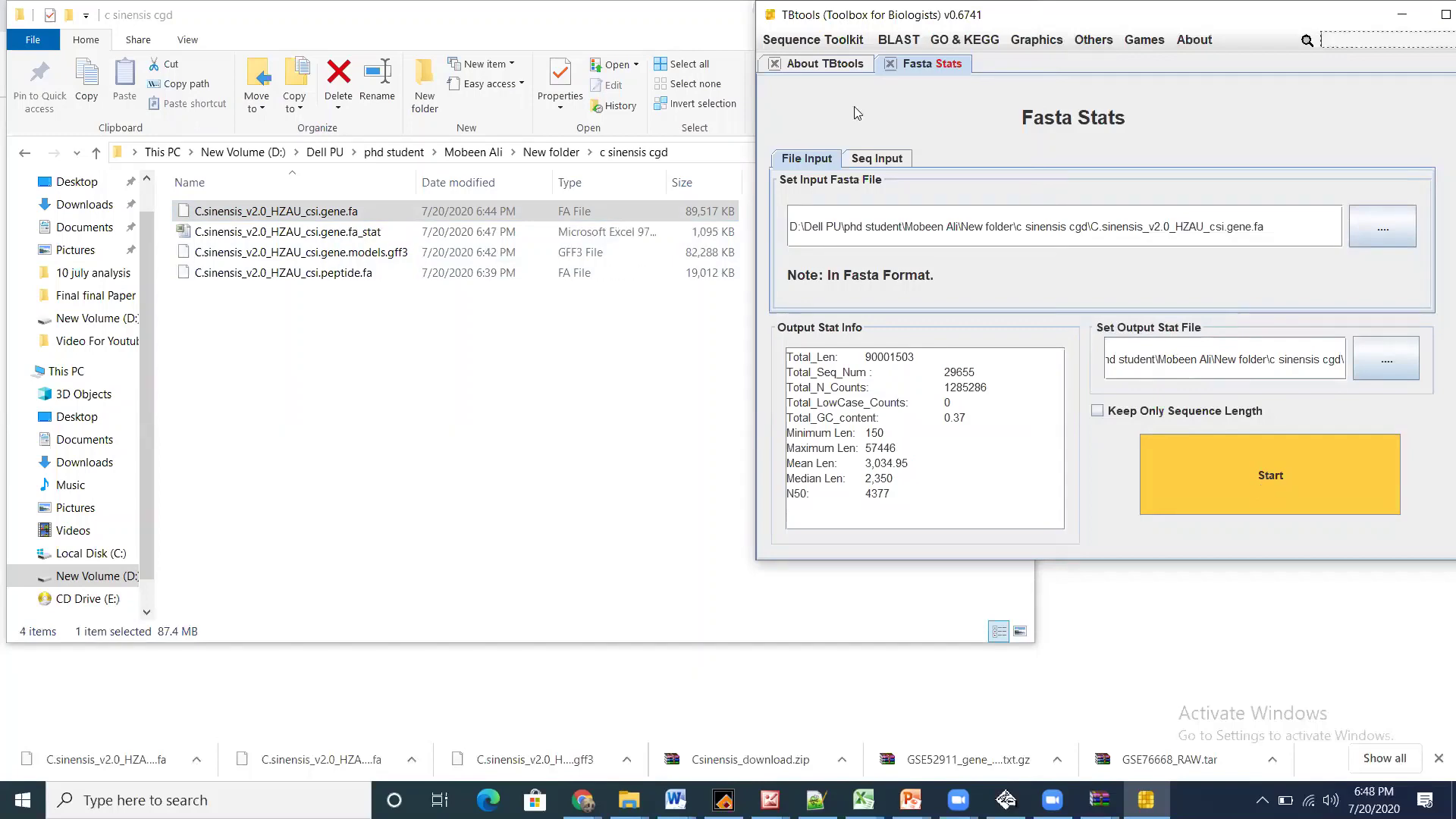
Open C.sinensis_v2.0_HZAU_csi.gene.fa_stat in Excel, accepting the format mismatch, and widen the Original_ID and Simplified_ID columns to review the gene rows
{"action": "left_click", "coordinate": [370, 231]}
{"action": "double_click", "coordinate": [370, 231]}
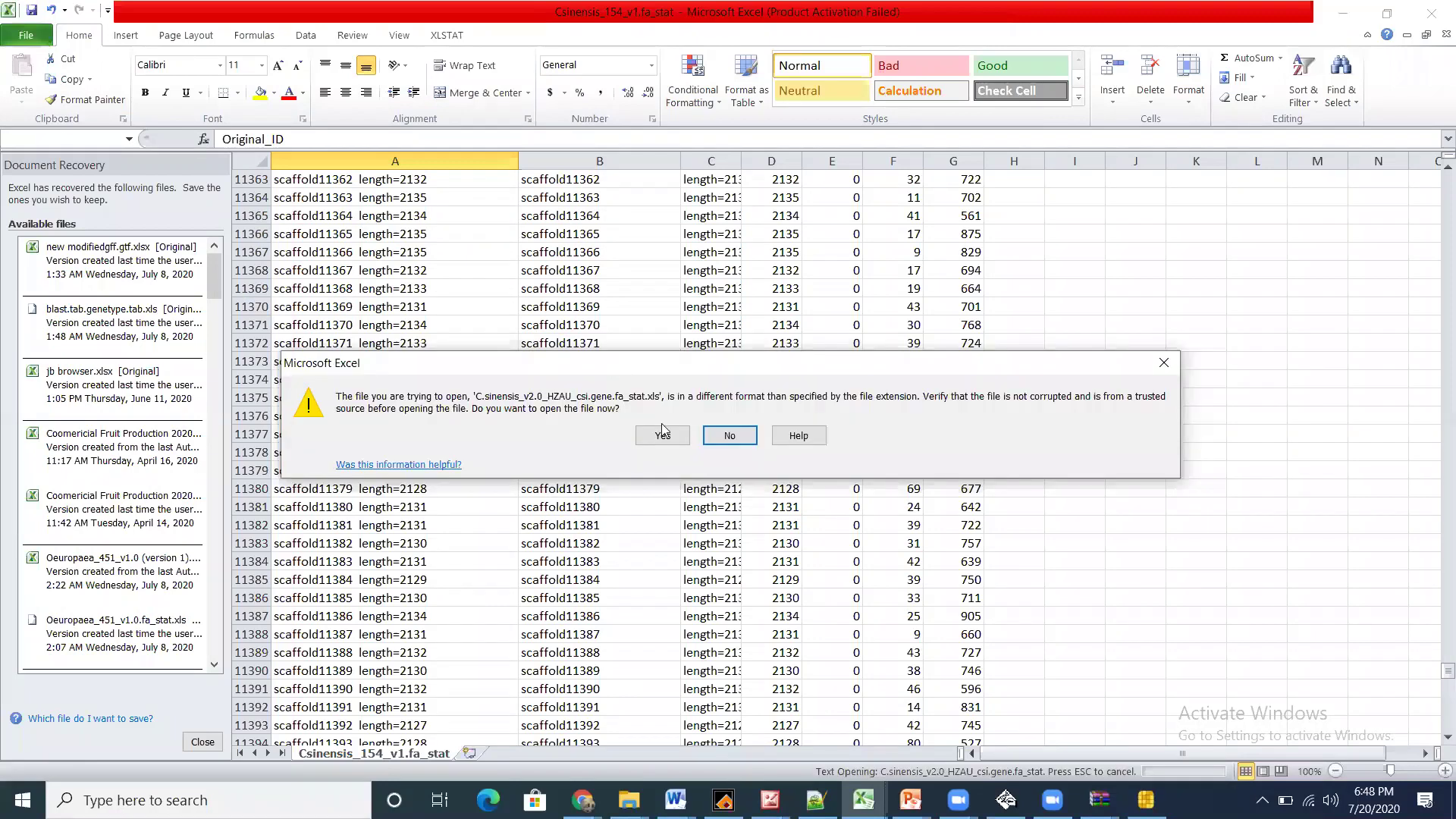
{"action": "left_click", "coordinate": [662, 430]}
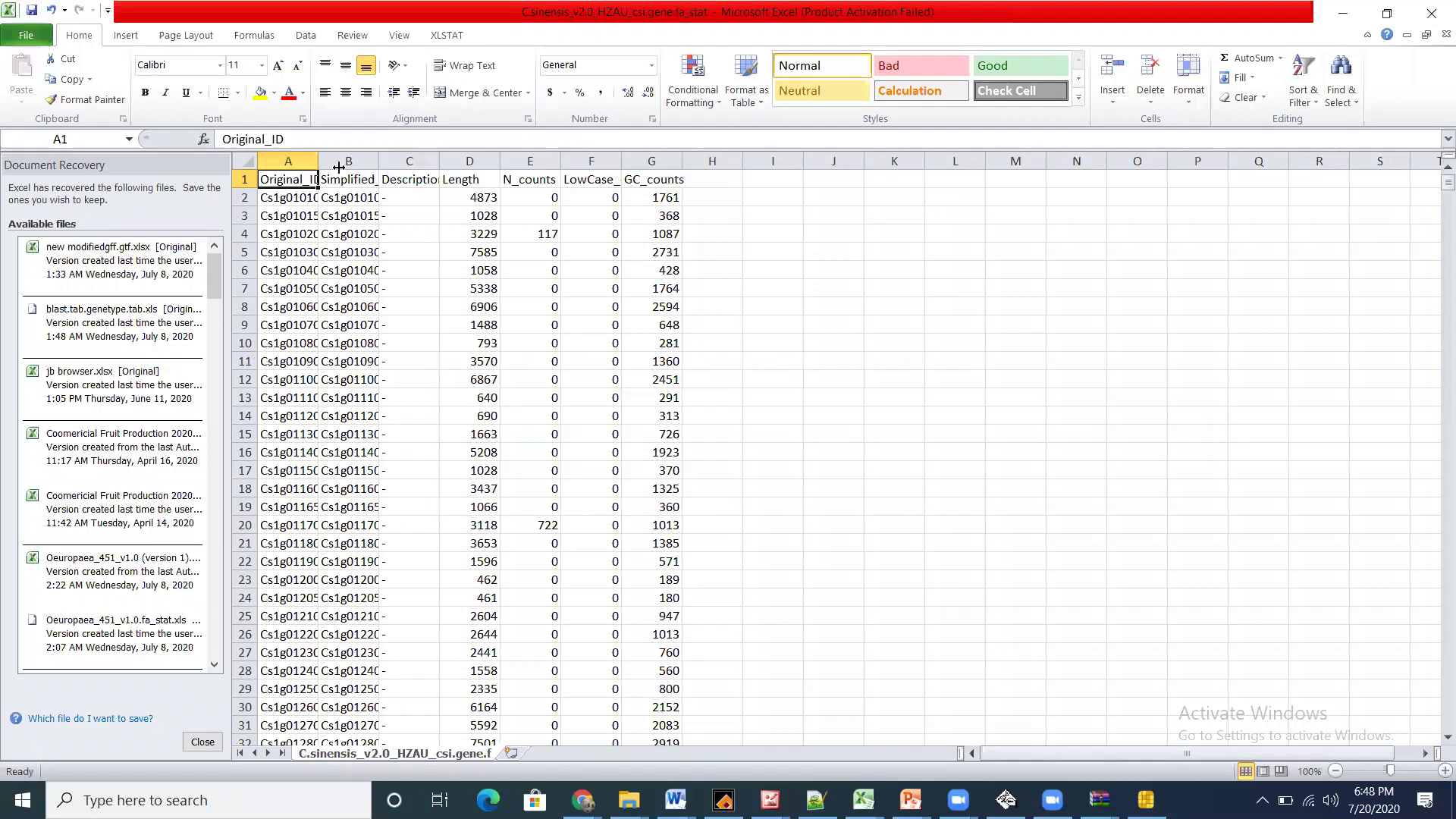
{"action": "left_click_drag", "start_coordinate": [338, 168], "coordinate": [409, 182]}
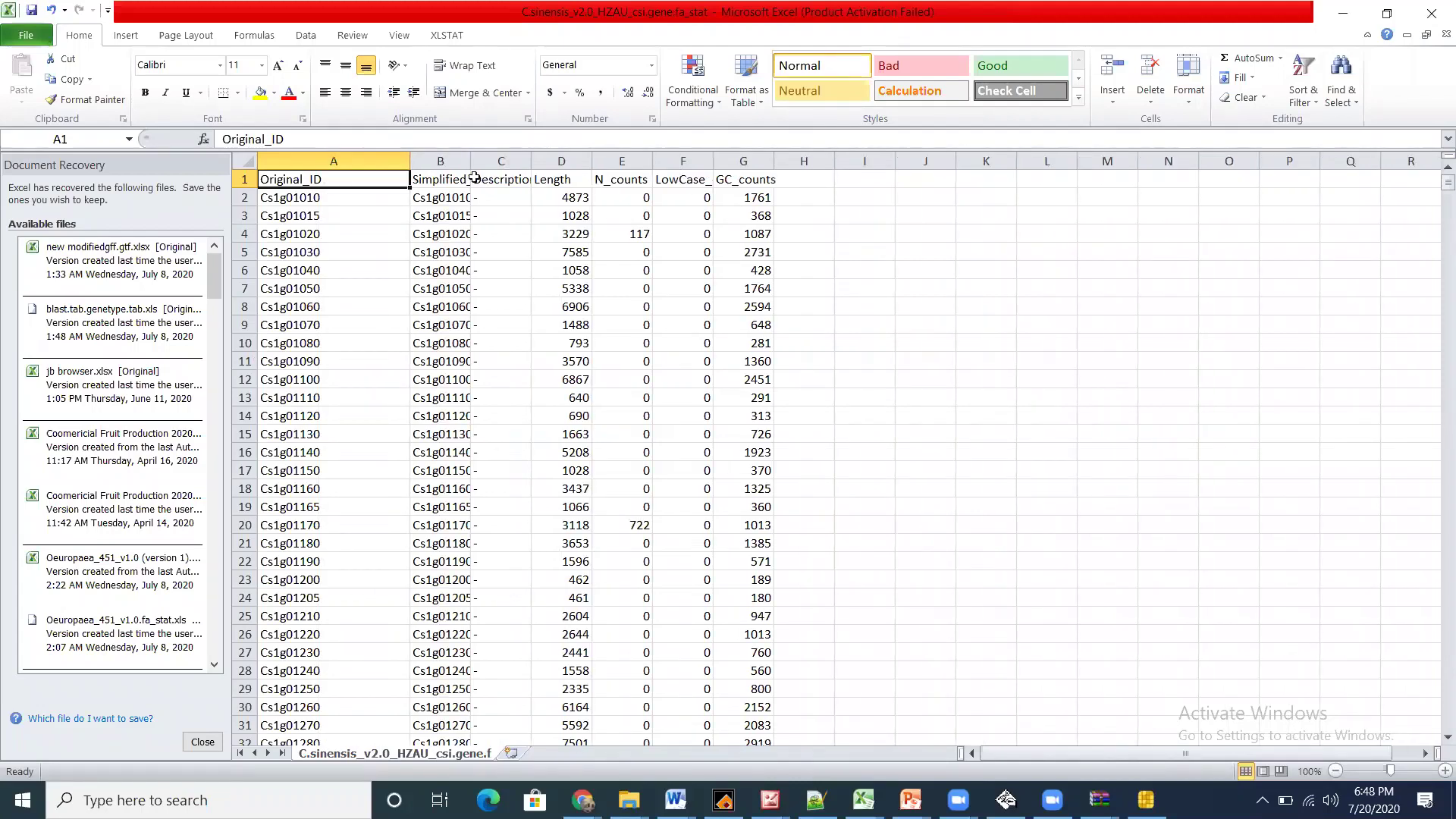
{"action": "left_click_drag", "start_coordinate": [470, 161], "coordinate": [526, 164]}
{"action": "scroll", "coordinate": [1434, 189], "scroll_direction": "down", "scroll_amount": 10}
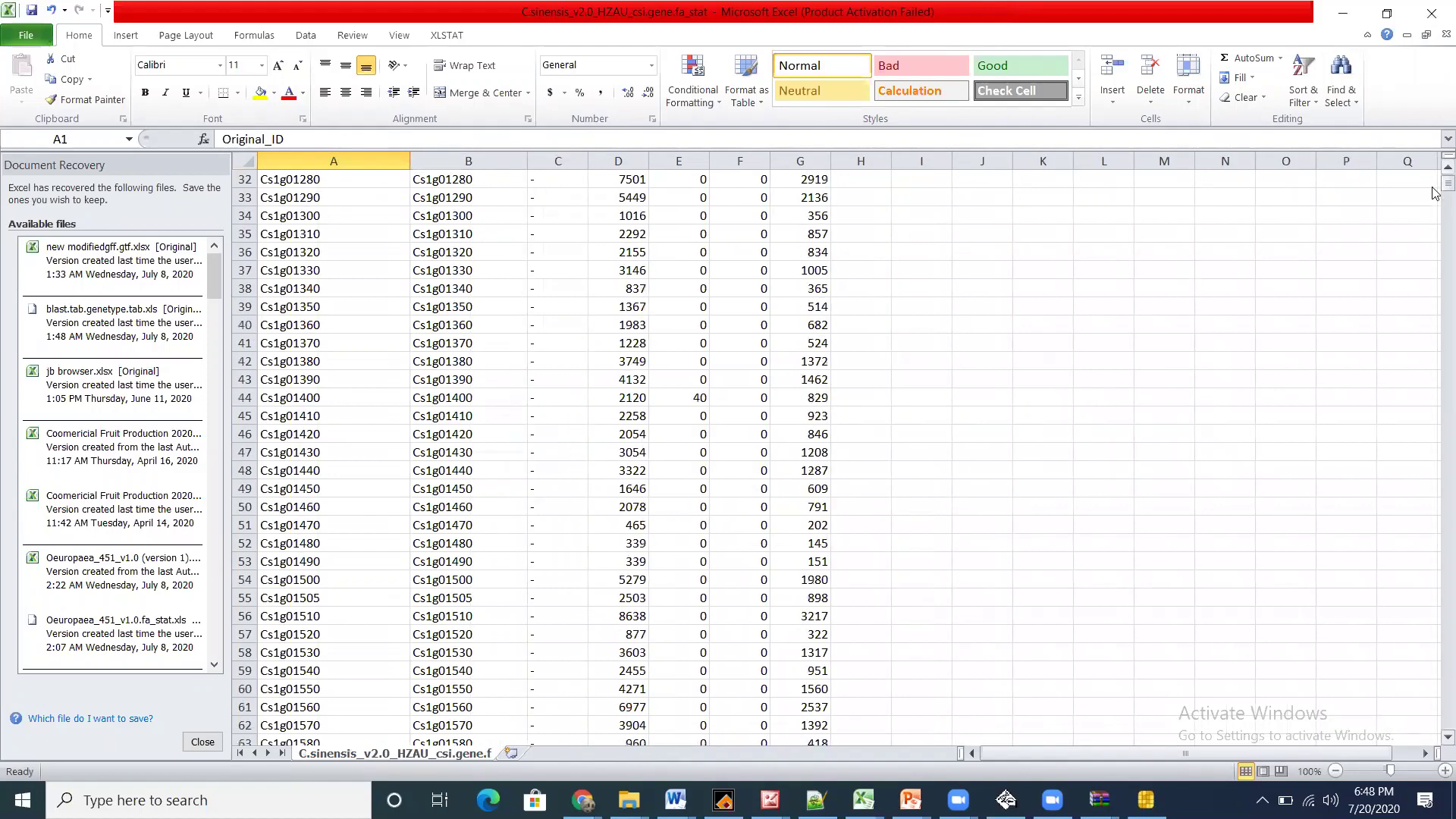
{"action": "left_click_drag", "start_coordinate": [1433, 192], "coordinate": [1434, 371]}
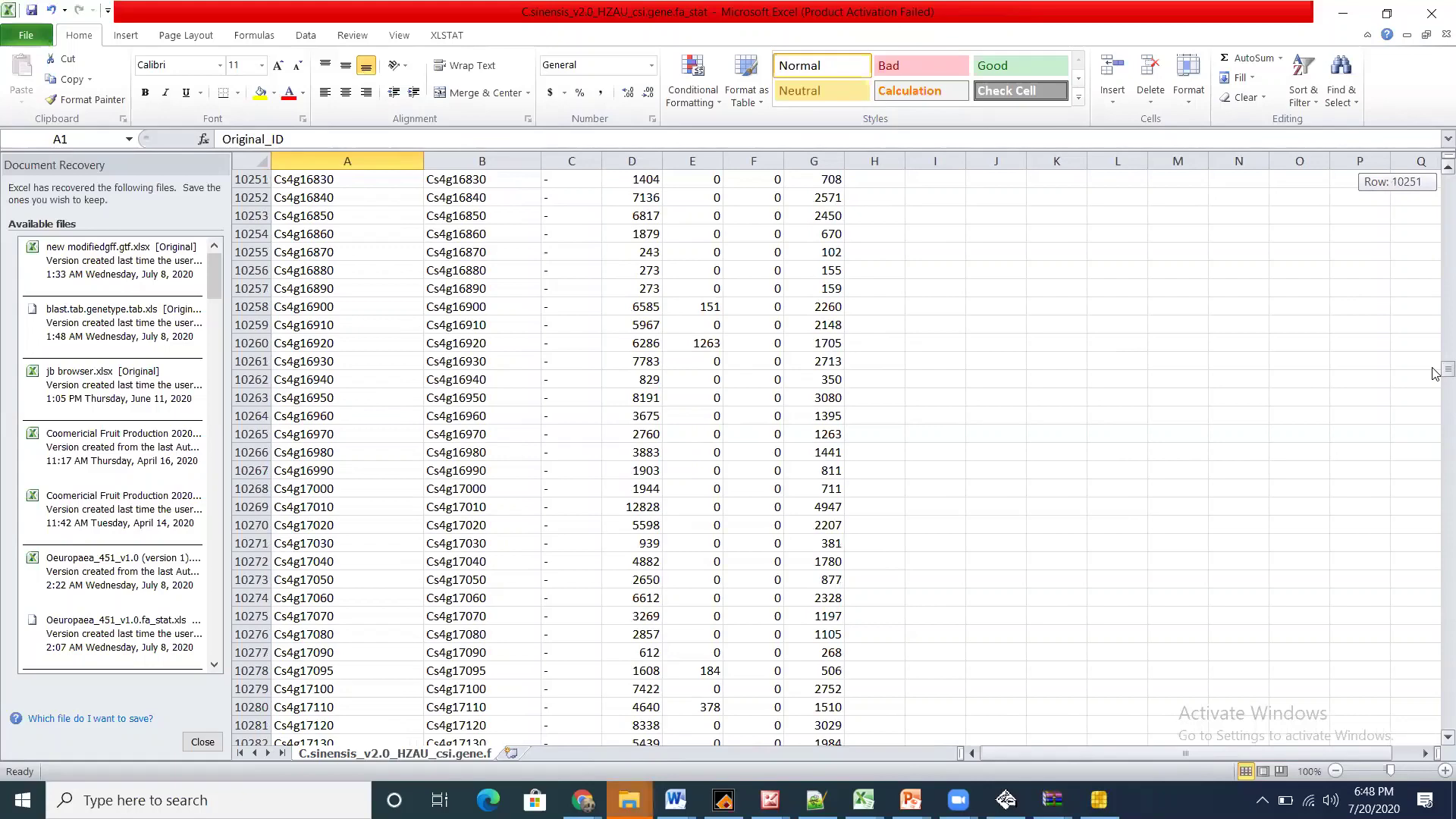
{"action": "left_click_drag", "start_coordinate": [1435, 373], "coordinate": [1436, 416]}
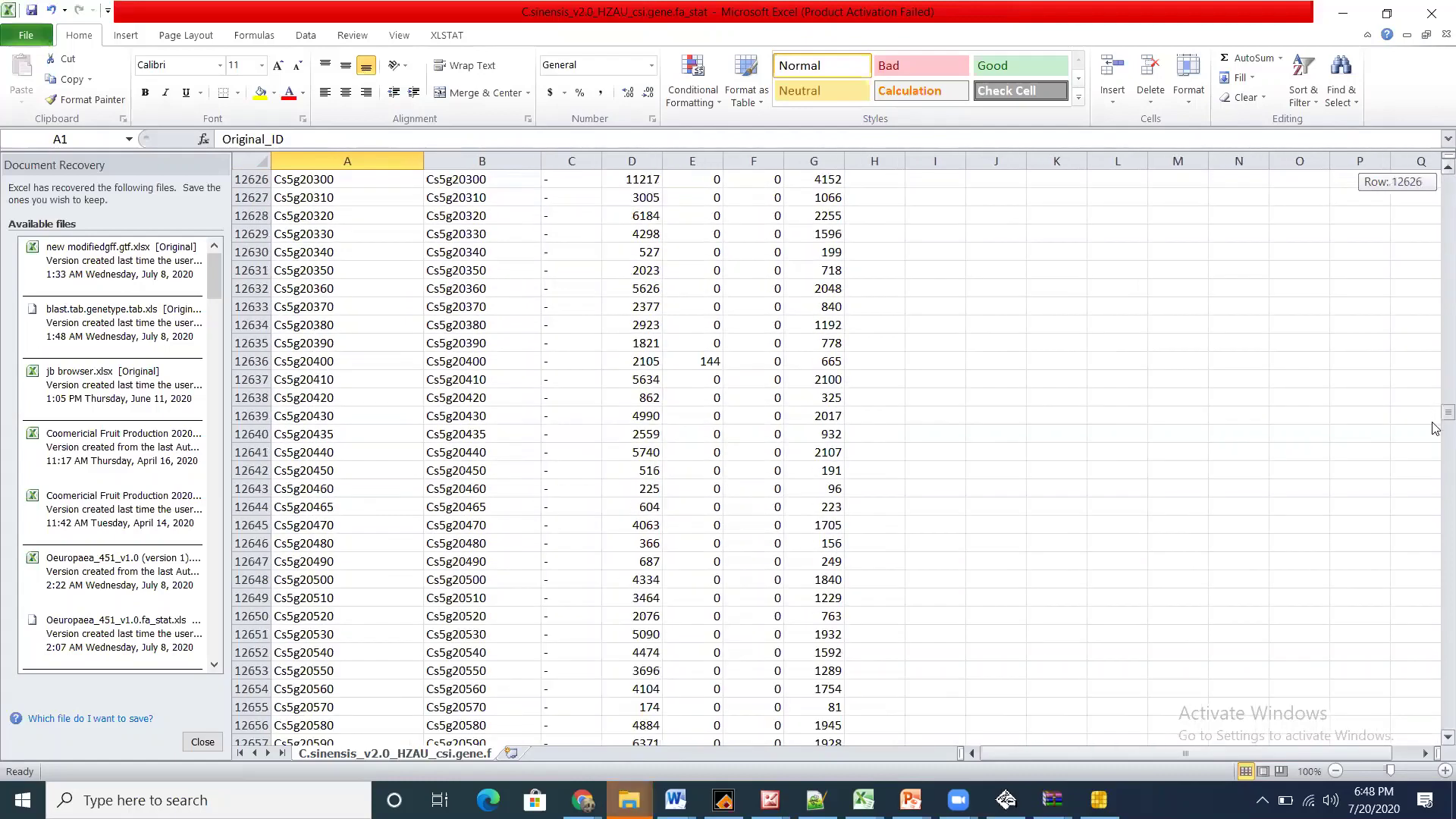
Switch to Chrome and download C.sinensis_v2.0_HZAU_csi.chromosome.fa from the C.sinensis_Hzau_v2.0_genome assembly index
{"action": "left_click", "coordinate": [1342, 13]}
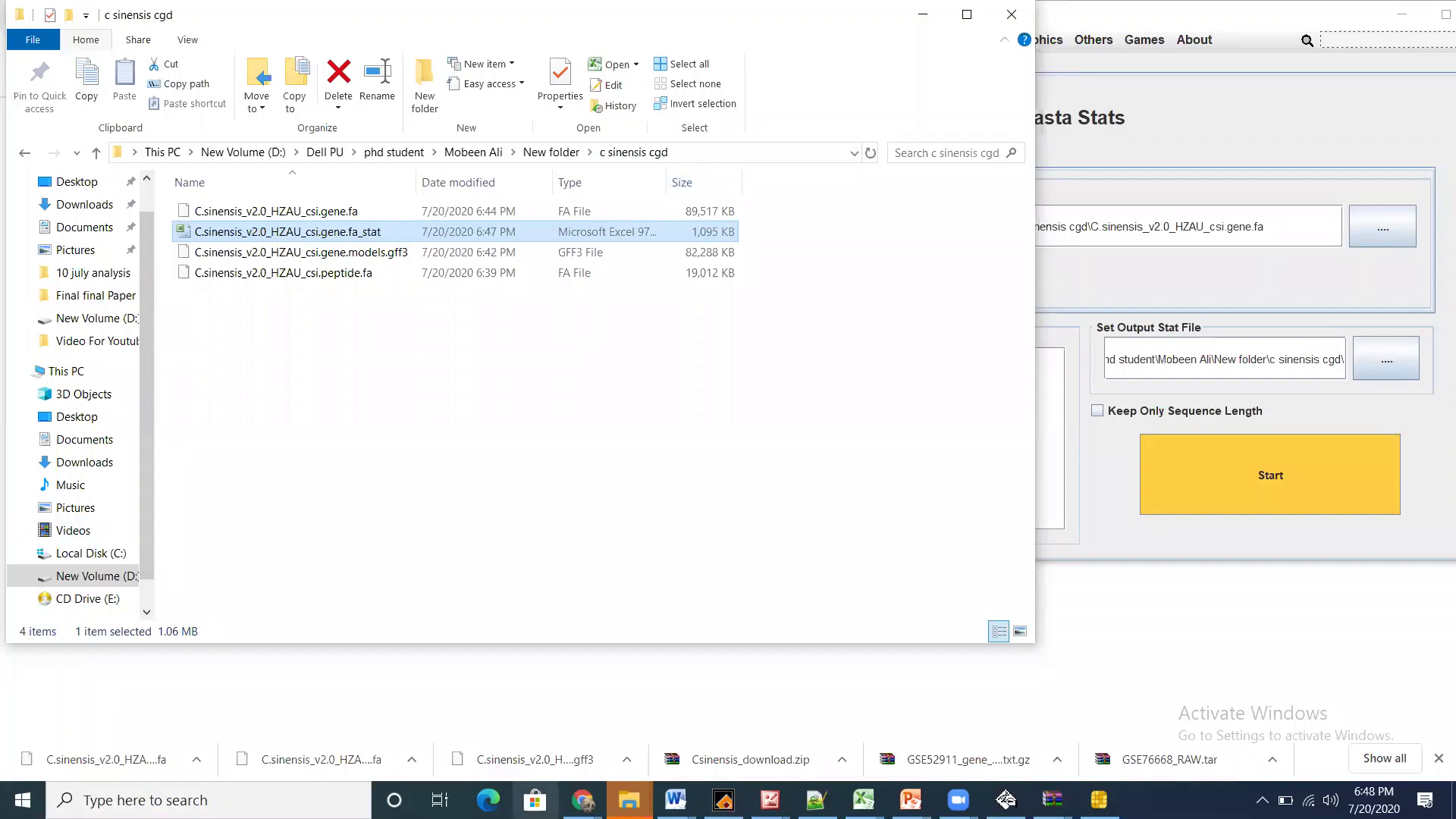
{"action": "left_click", "coordinate": [583, 800]}
{"action": "left_click", "coordinate": [521, 739]}
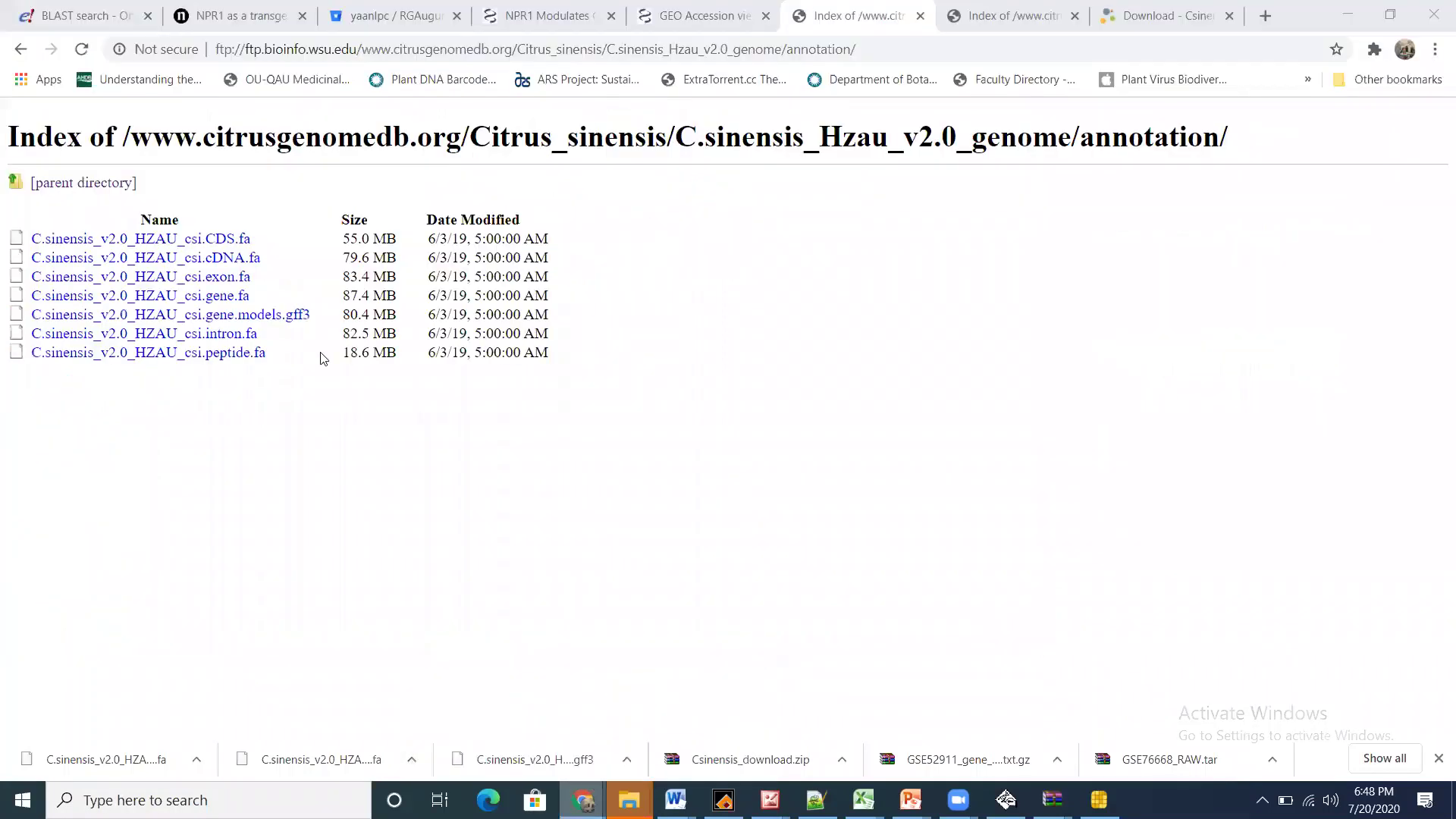
{"action": "left_click", "coordinate": [22, 51]}
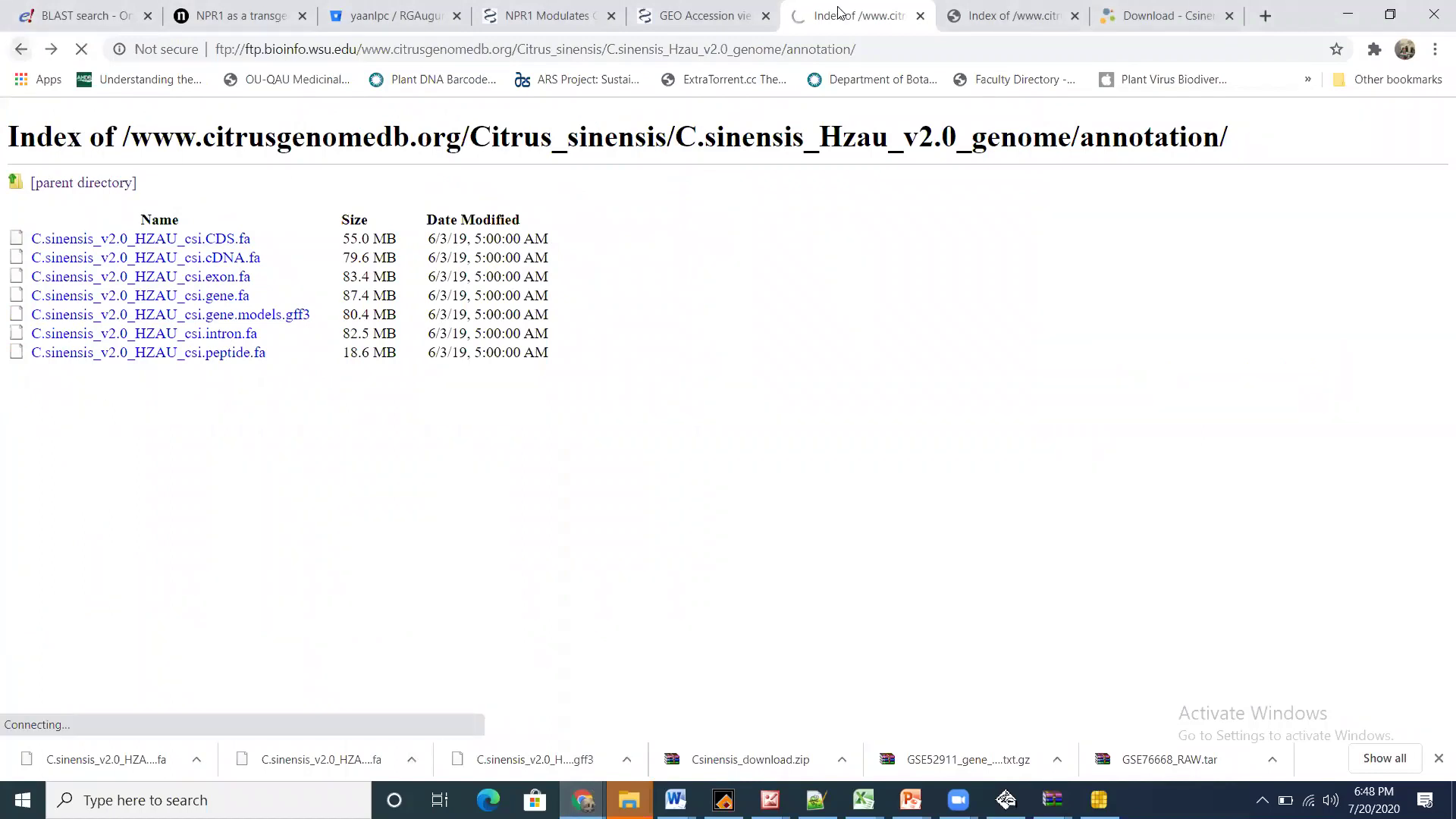
{"action": "left_click", "coordinate": [1017, 10]}
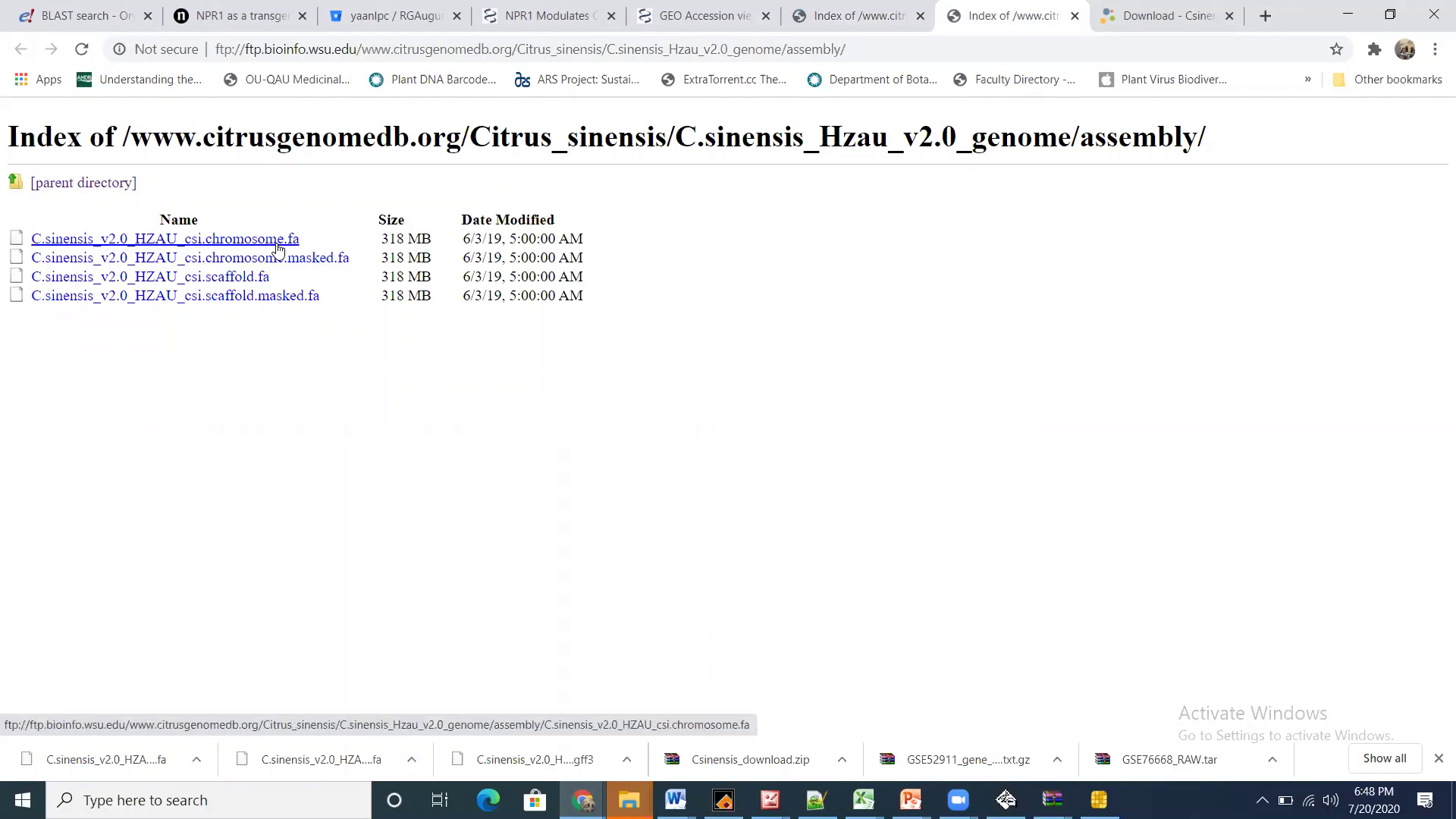
{"action": "left_click", "coordinate": [15, 241]}
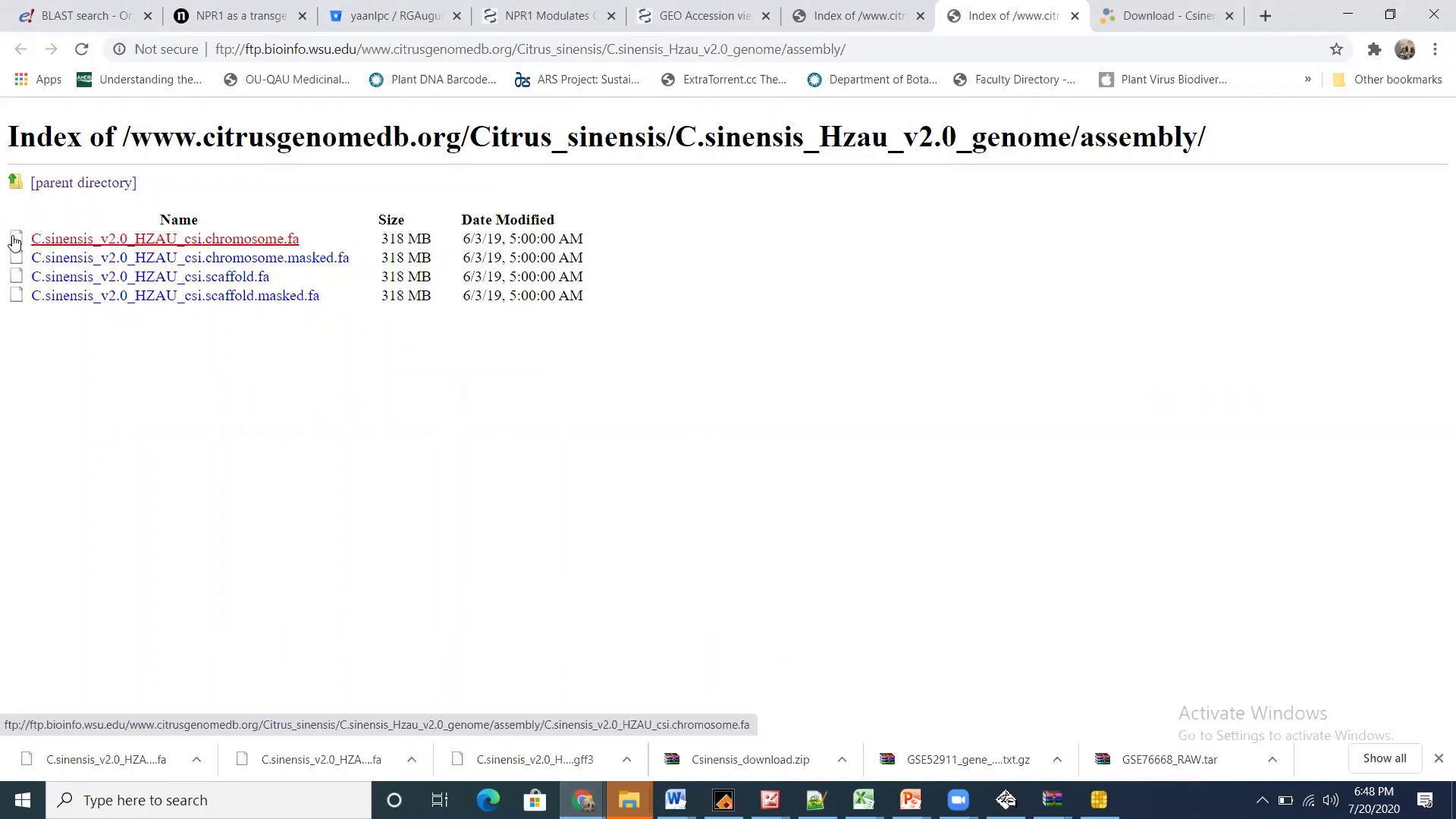
{"action": "left_click", "coordinate": [199, 241]}
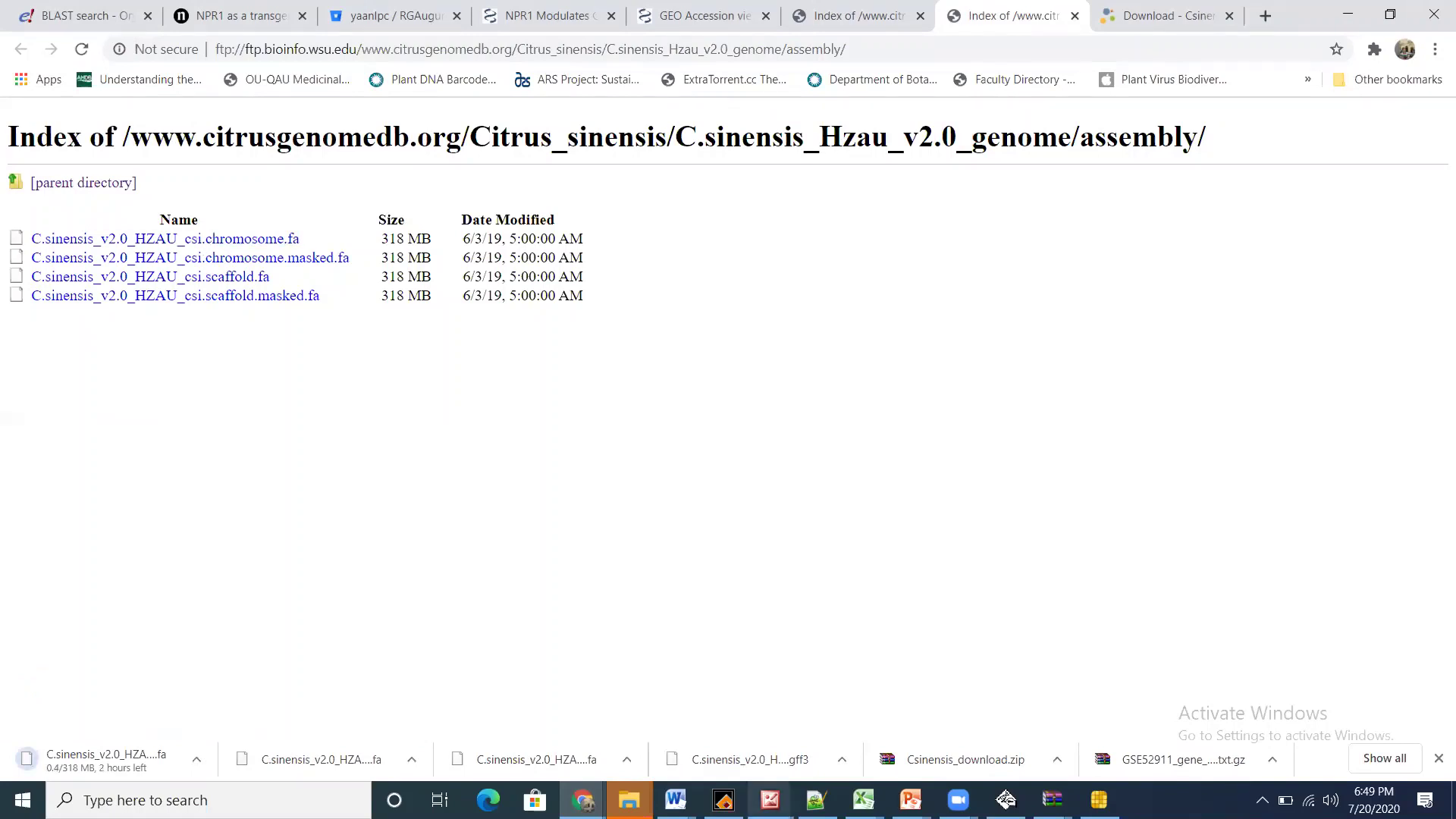
Switch to the Figure 6 picture, examine its circular chromosome plot, and minimize the picture viewer
{"action": "left_click", "coordinate": [769, 800]}
{"action": "left_click", "coordinate": [531, 724]}
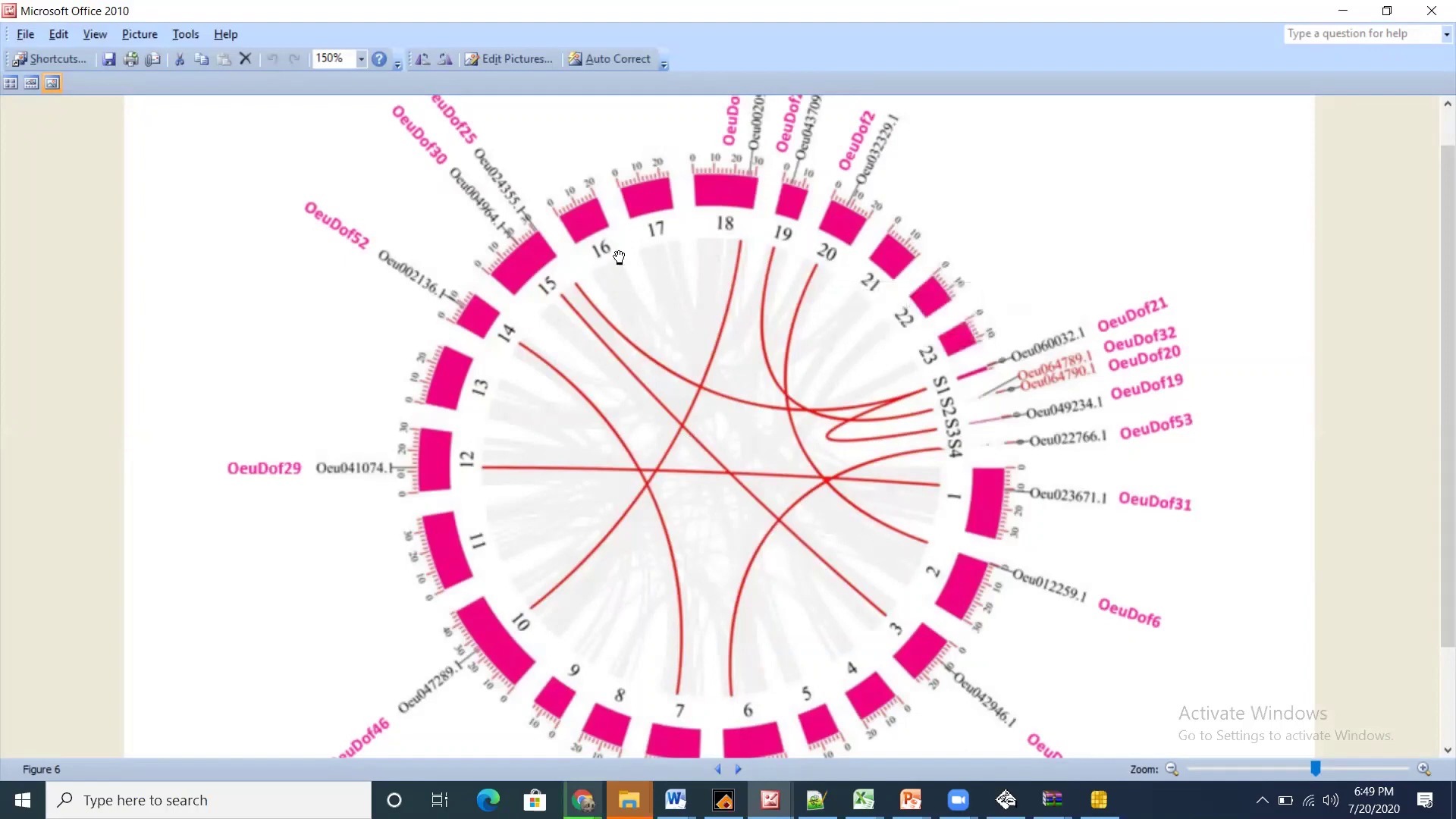
{"action": "left_click", "coordinate": [1342, 11]}
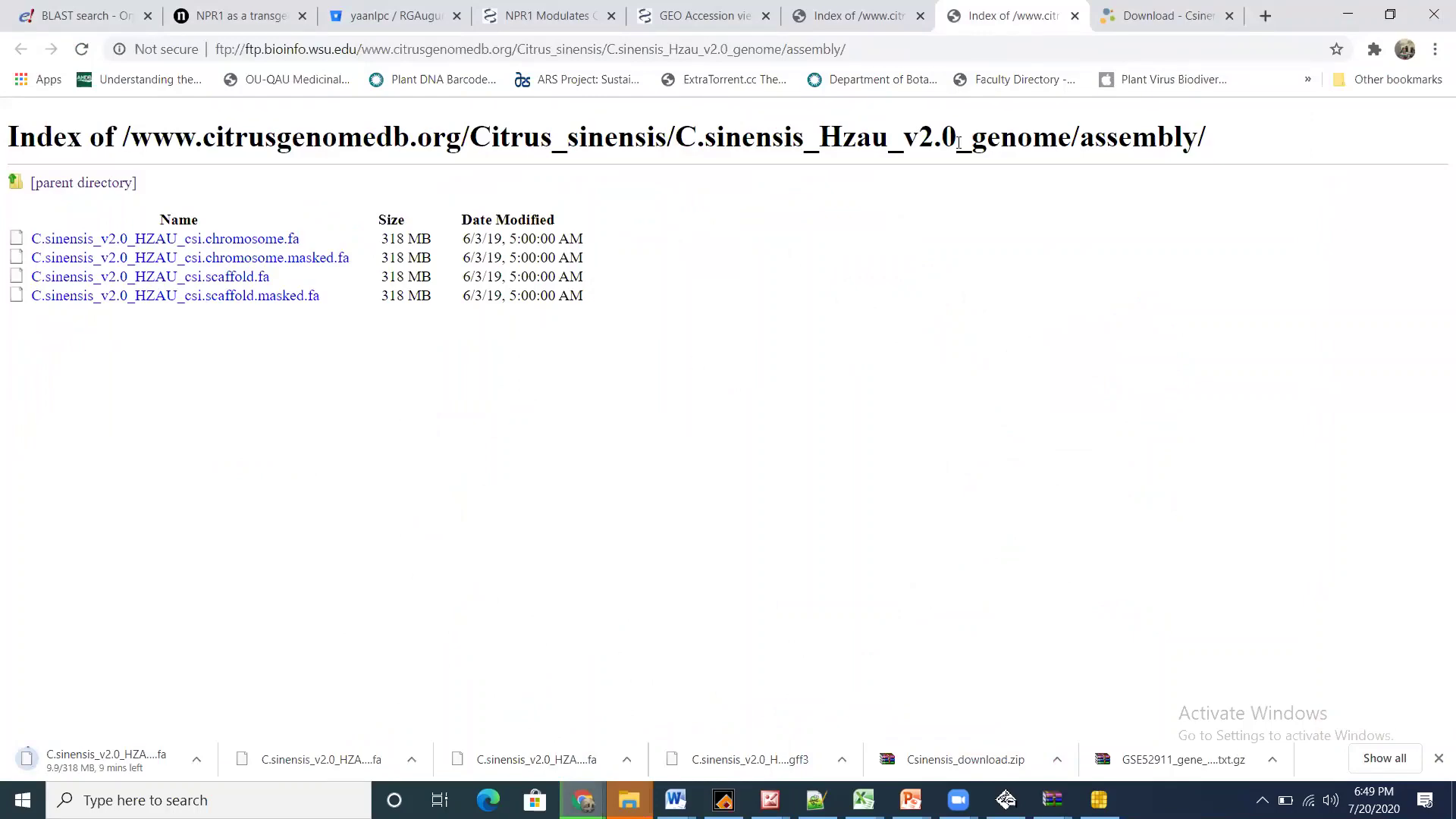
Minimize Chrome and, in File Explorer, browse from drive D: through Dell PU, Internship report 8th and 2020 to the TBtools folder
{"action": "left_click", "coordinate": [1346, 11]}
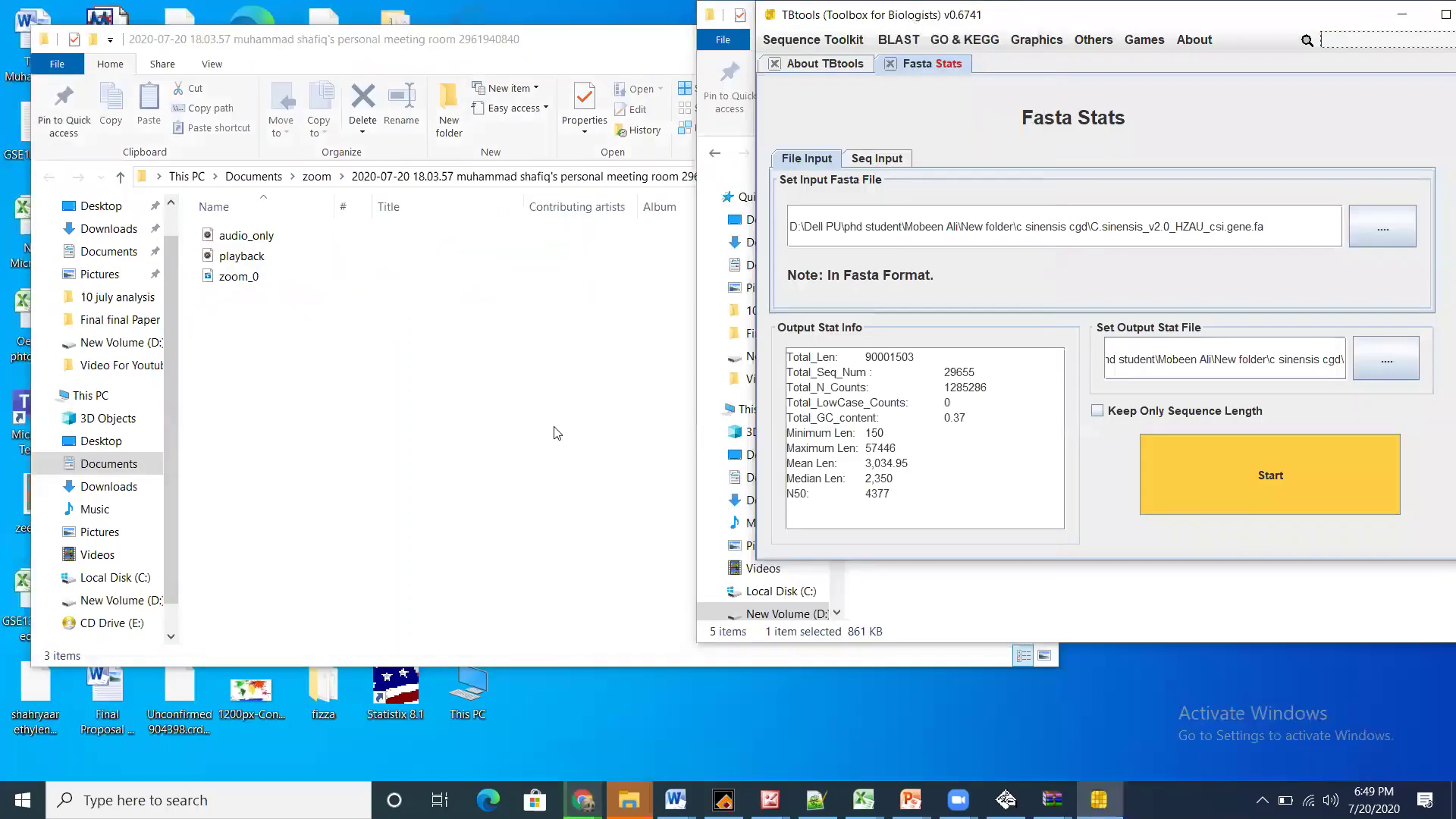
{"action": "left_click", "coordinate": [557, 427]}
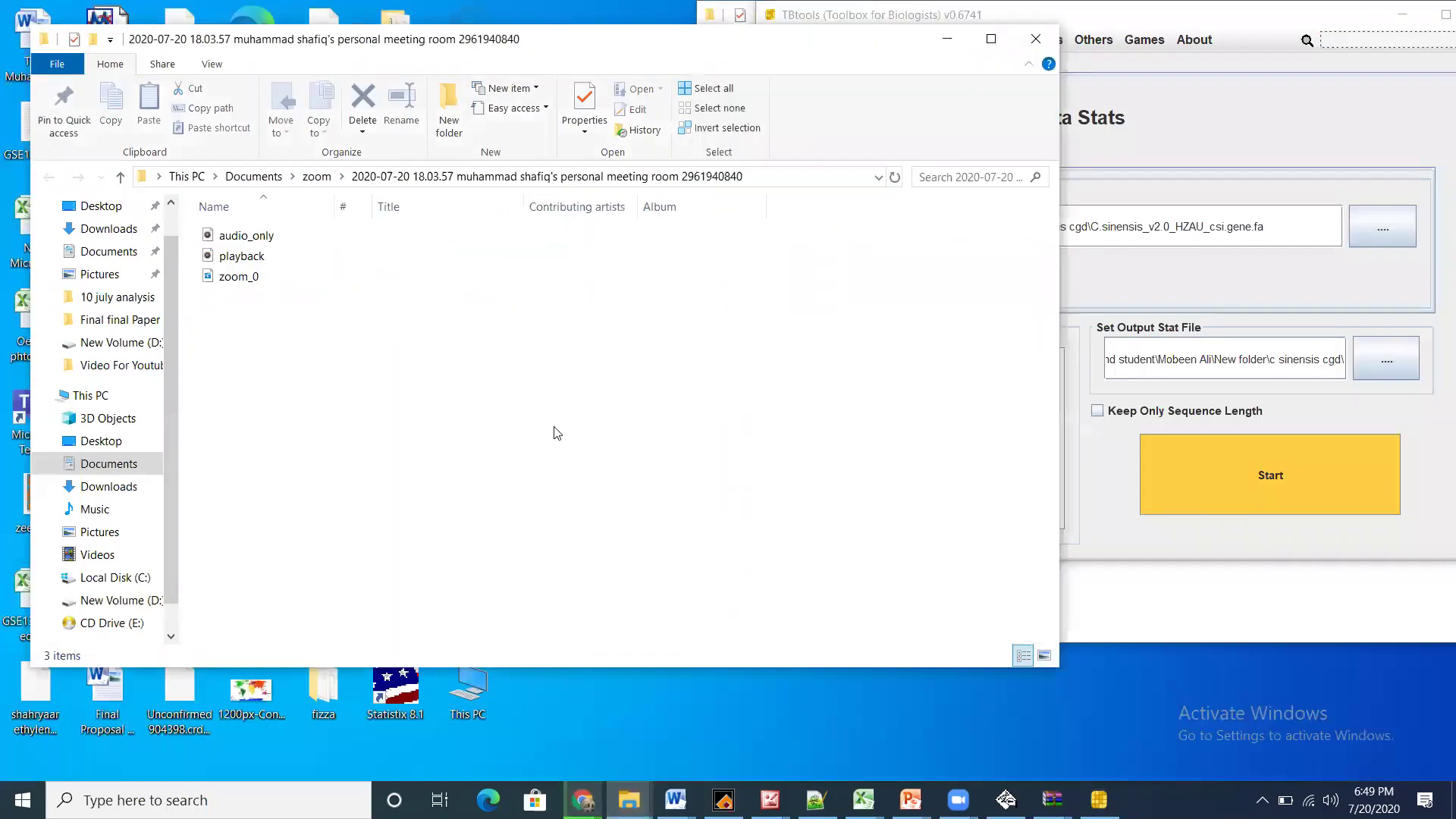
{"action": "left_click", "coordinate": [137, 347]}
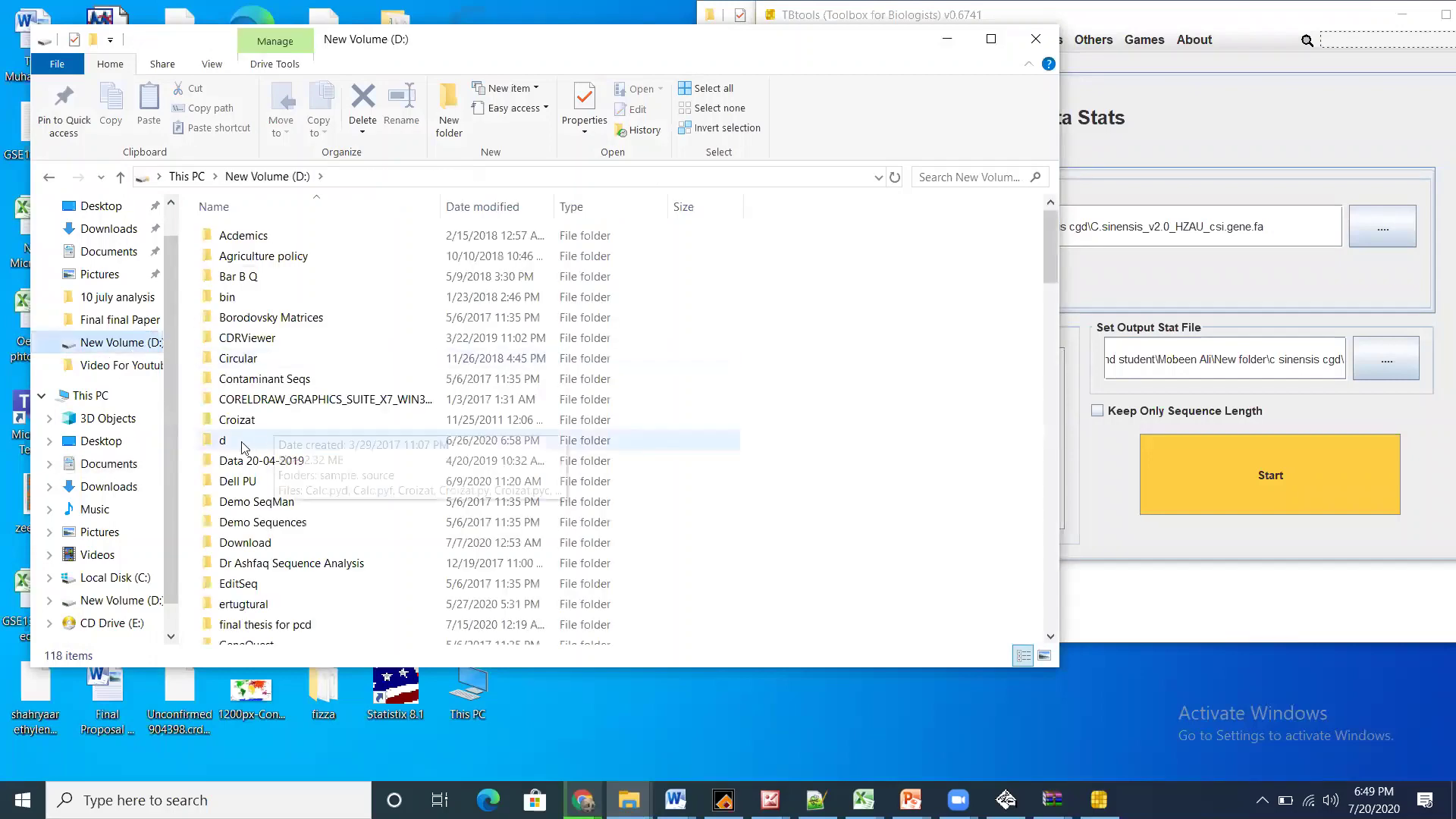
{"action": "double_click", "coordinate": [238, 483]}
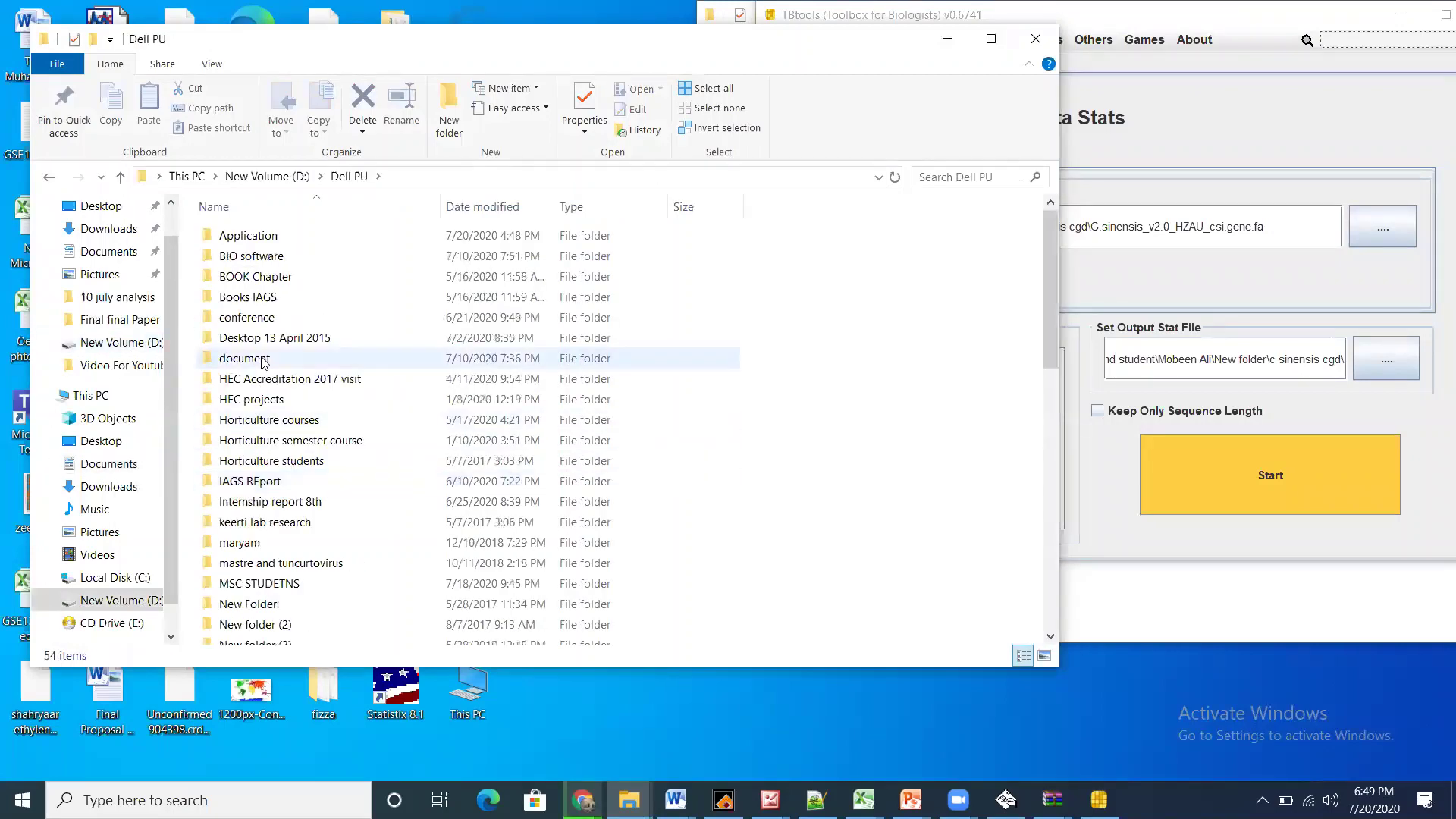
{"action": "left_click", "coordinate": [283, 441]}
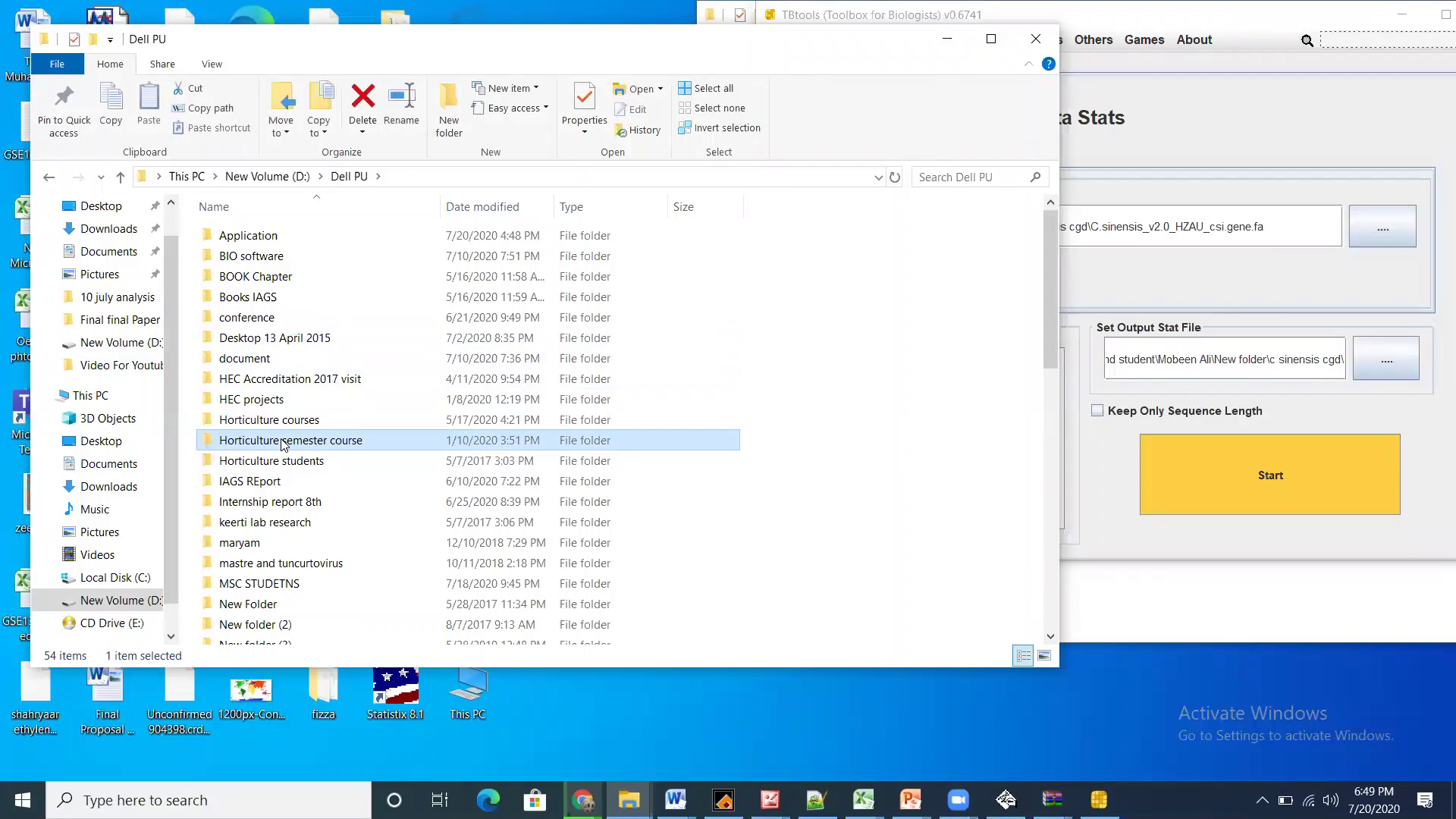
{"action": "key", "text": "Down"}
{"action": "key", "text": "Down"}
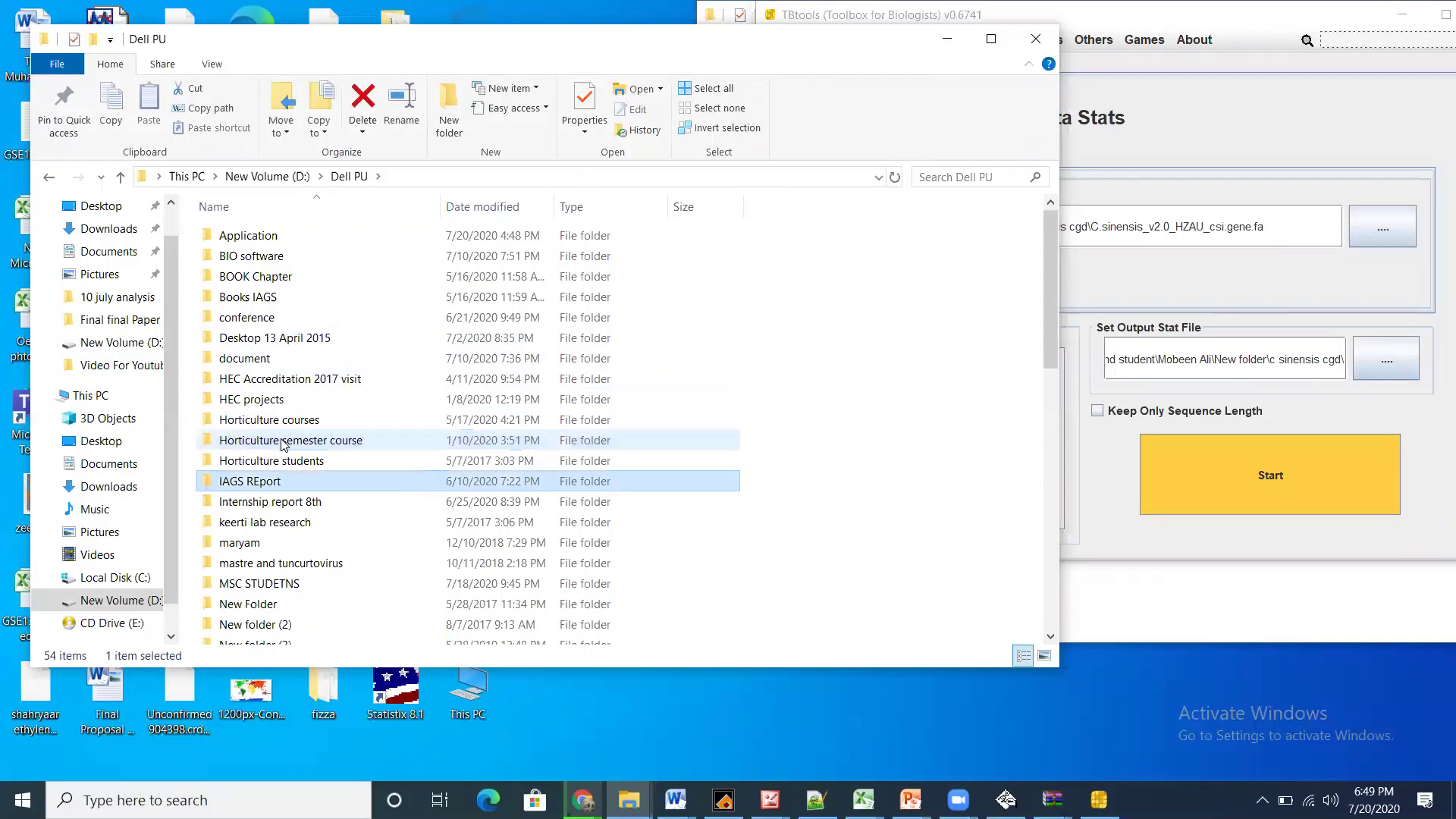
{"action": "double_click", "coordinate": [296, 502]}
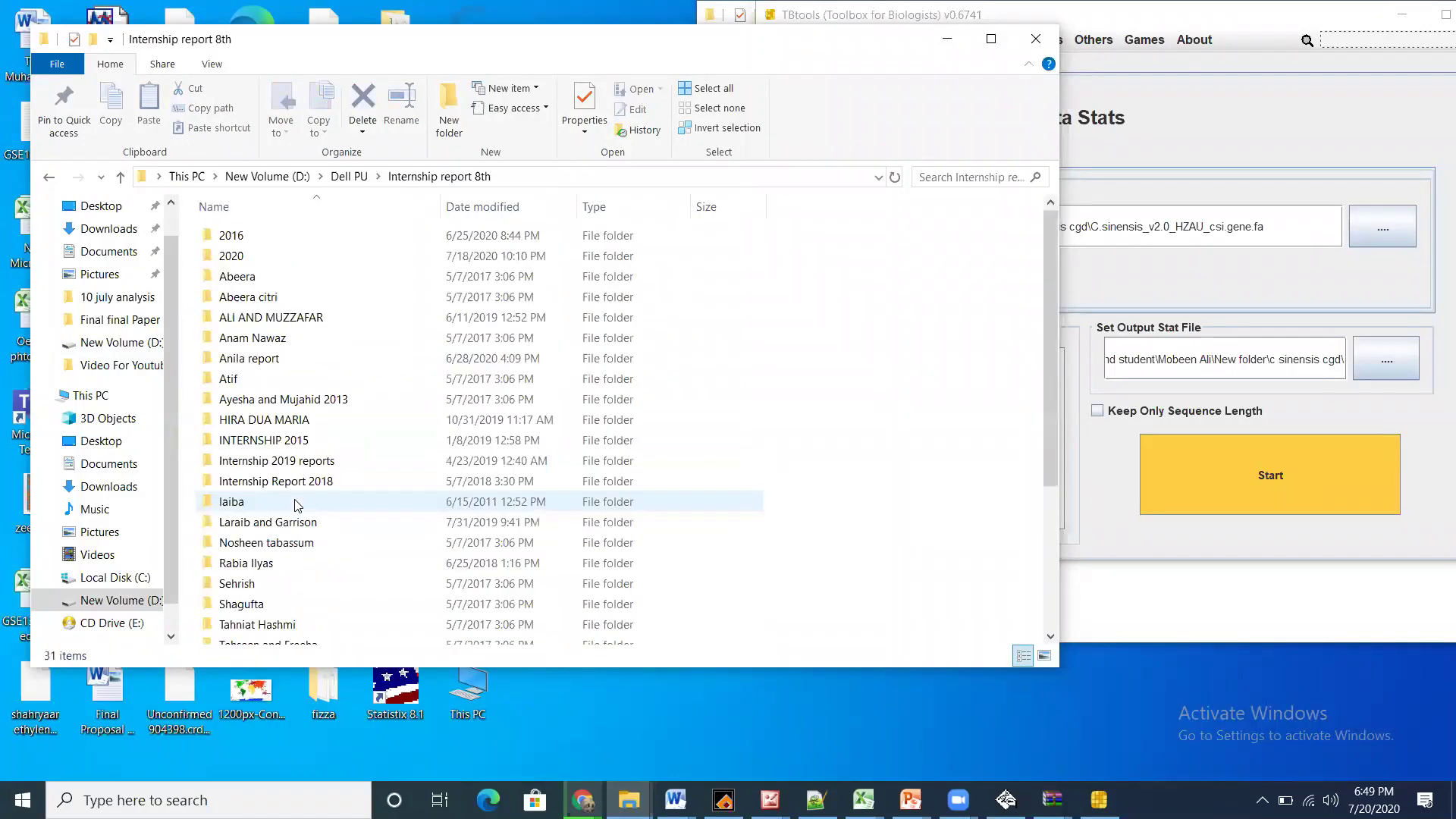
{"action": "double_click", "coordinate": [245, 255]}
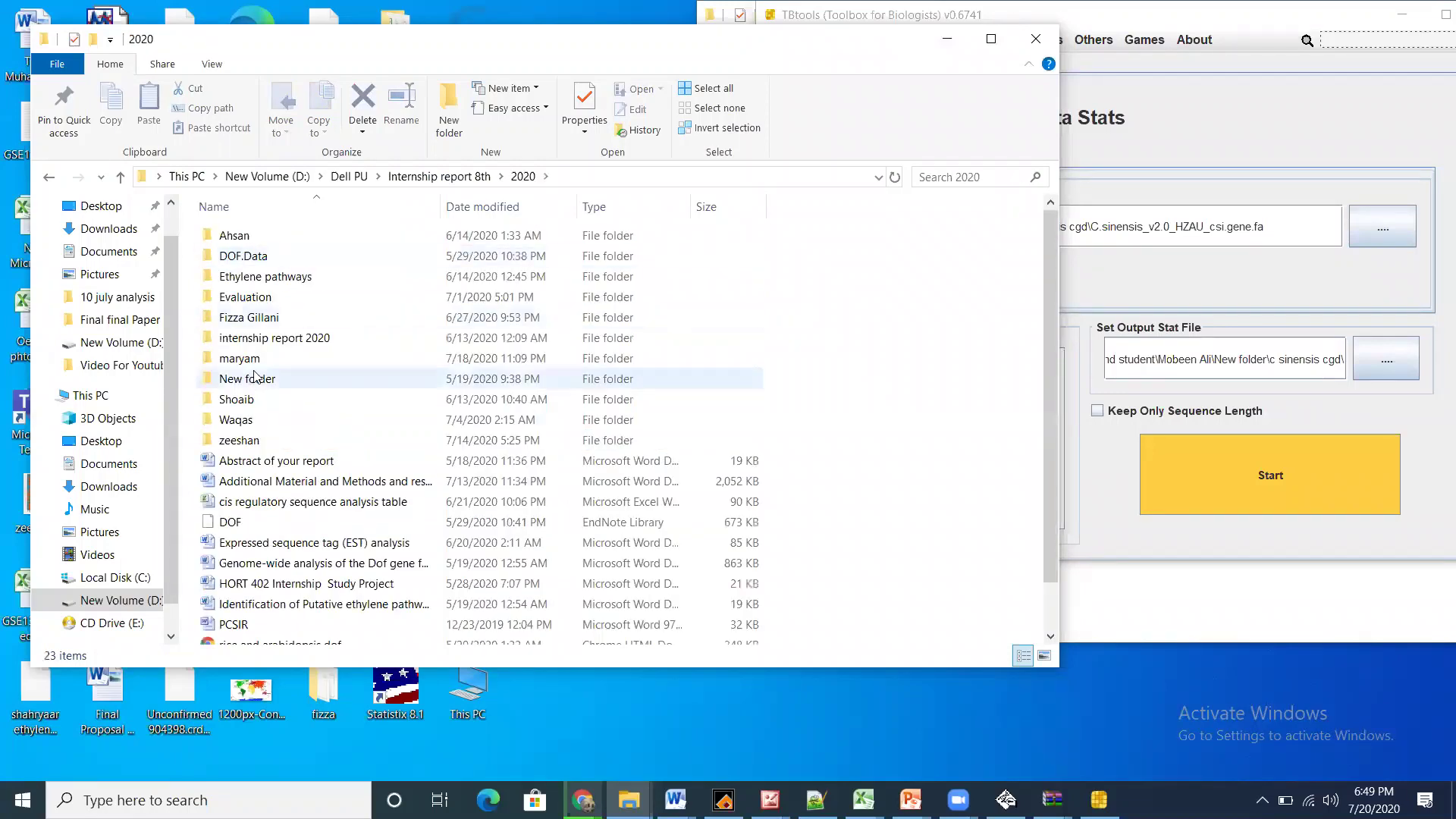
{"action": "double_click", "coordinate": [257, 366]}
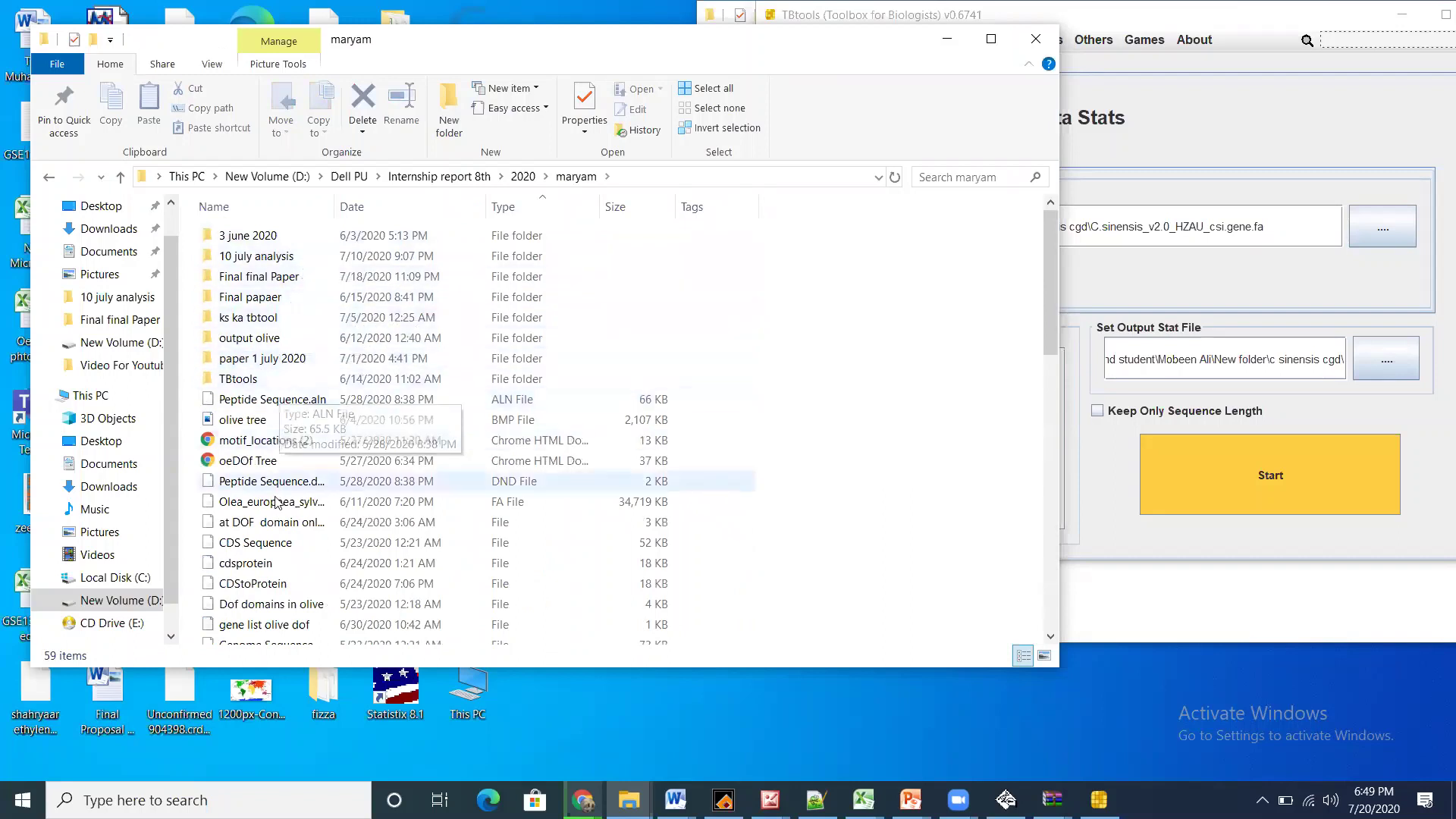
{"action": "double_click", "coordinate": [260, 379]}
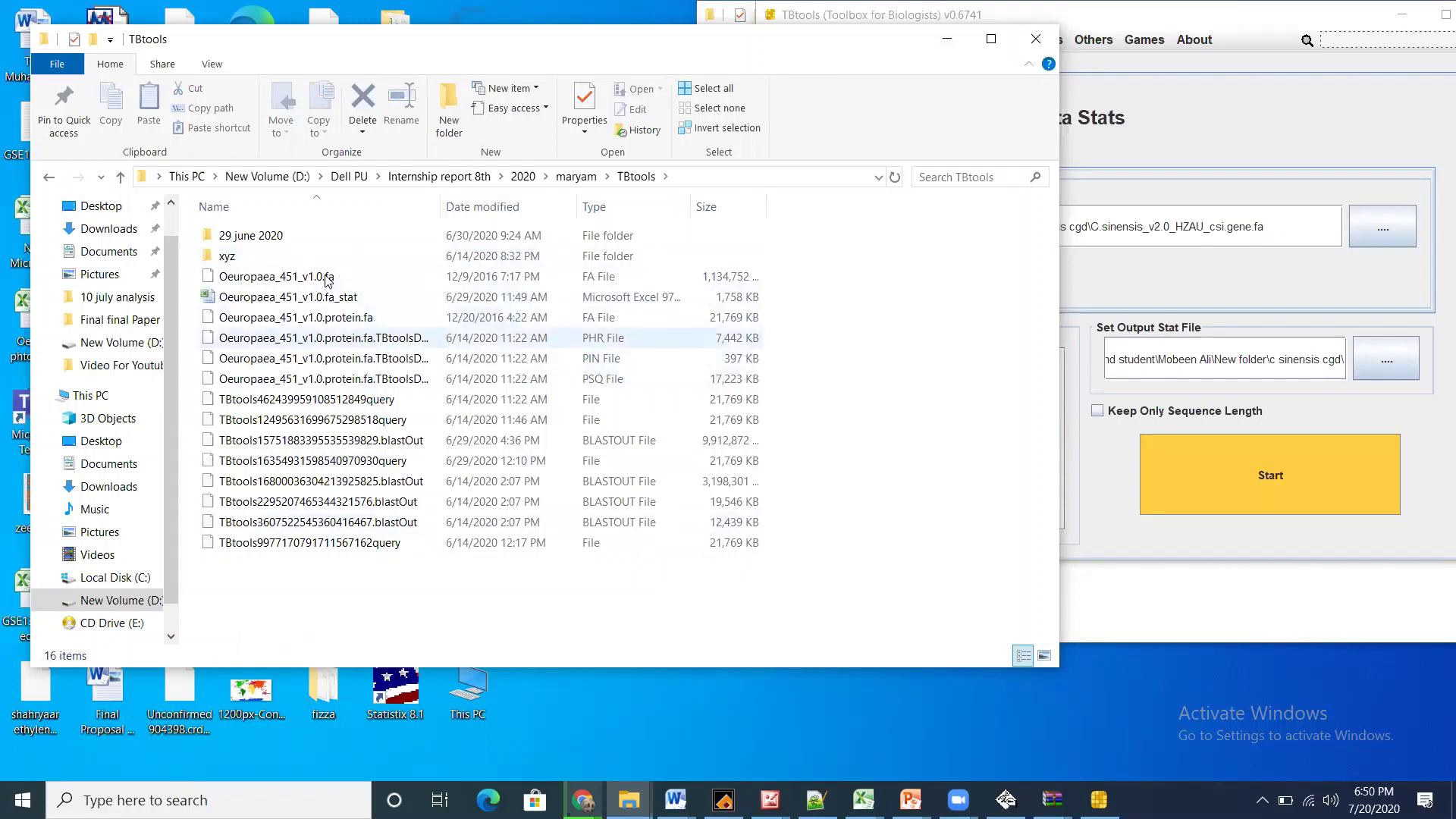
Load Oeuropaea_451_v1.0.fa from the TBtools folder as the Fasta Stats input and close its sequence preview
{"action": "left_click_drag", "start_coordinate": [327, 279], "coordinate": [1141, 242]}
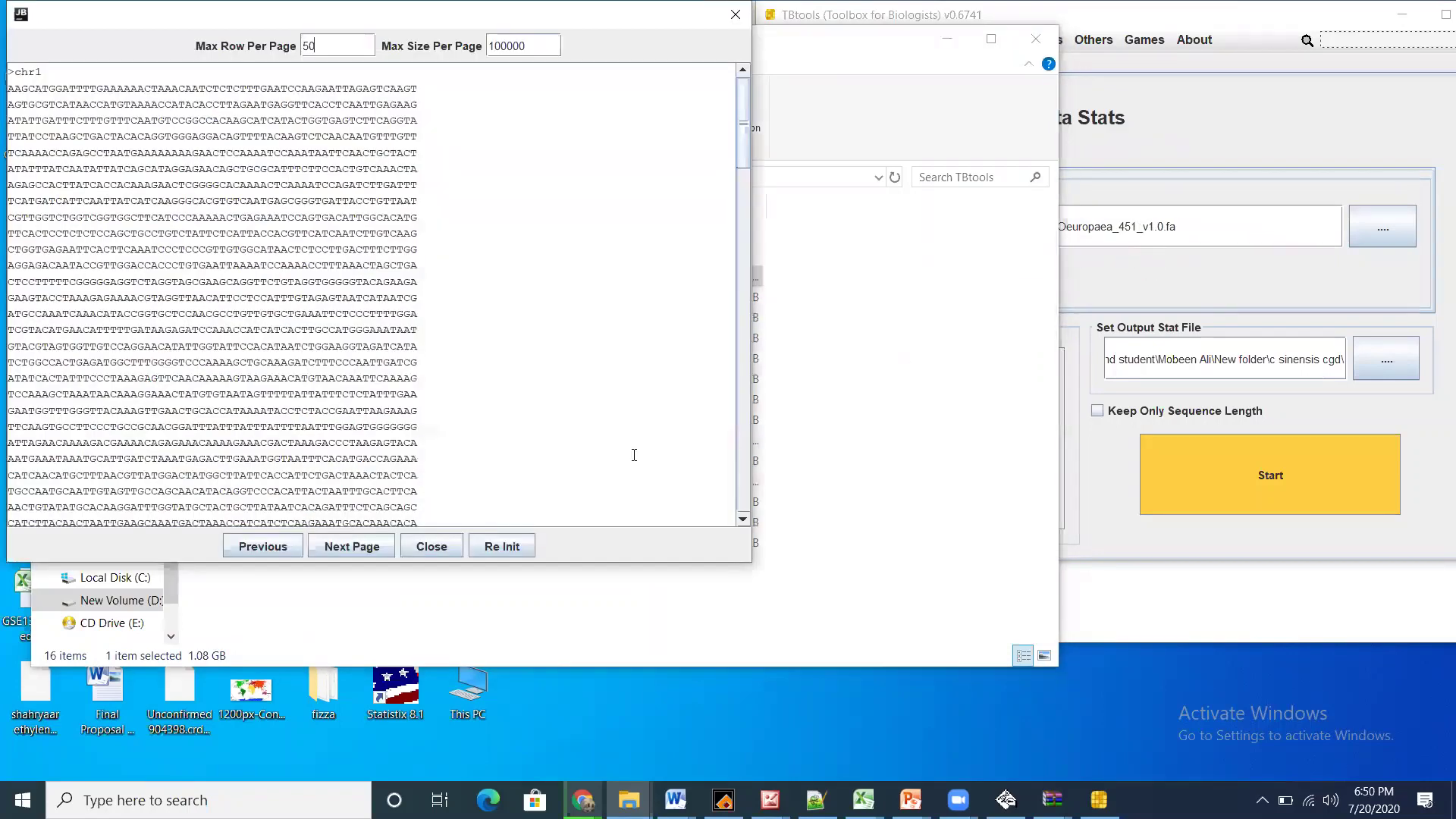
{"action": "left_click", "coordinate": [435, 542]}
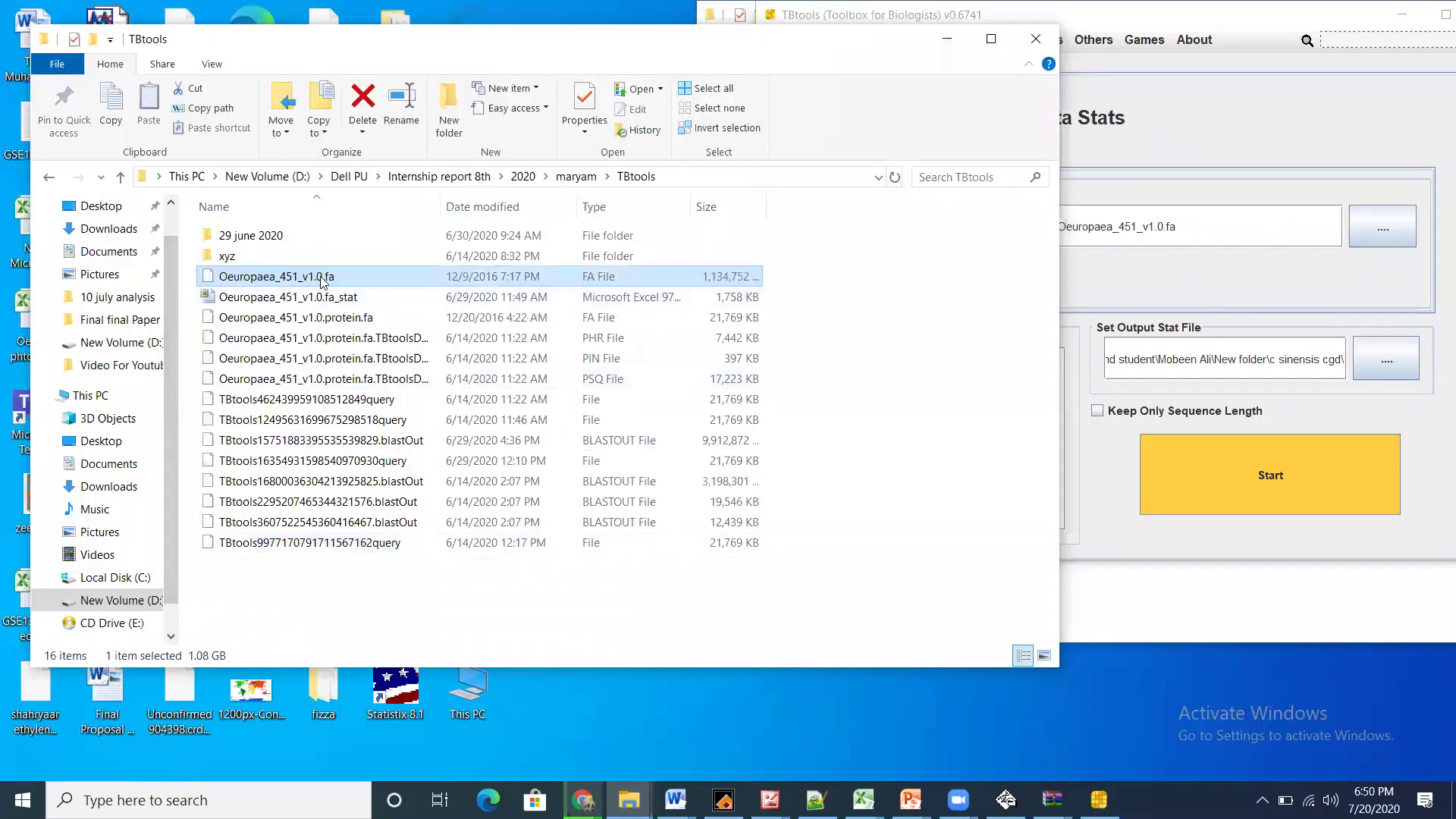
{"action": "left_click_drag", "start_coordinate": [416, 276], "coordinate": [578, 325]}
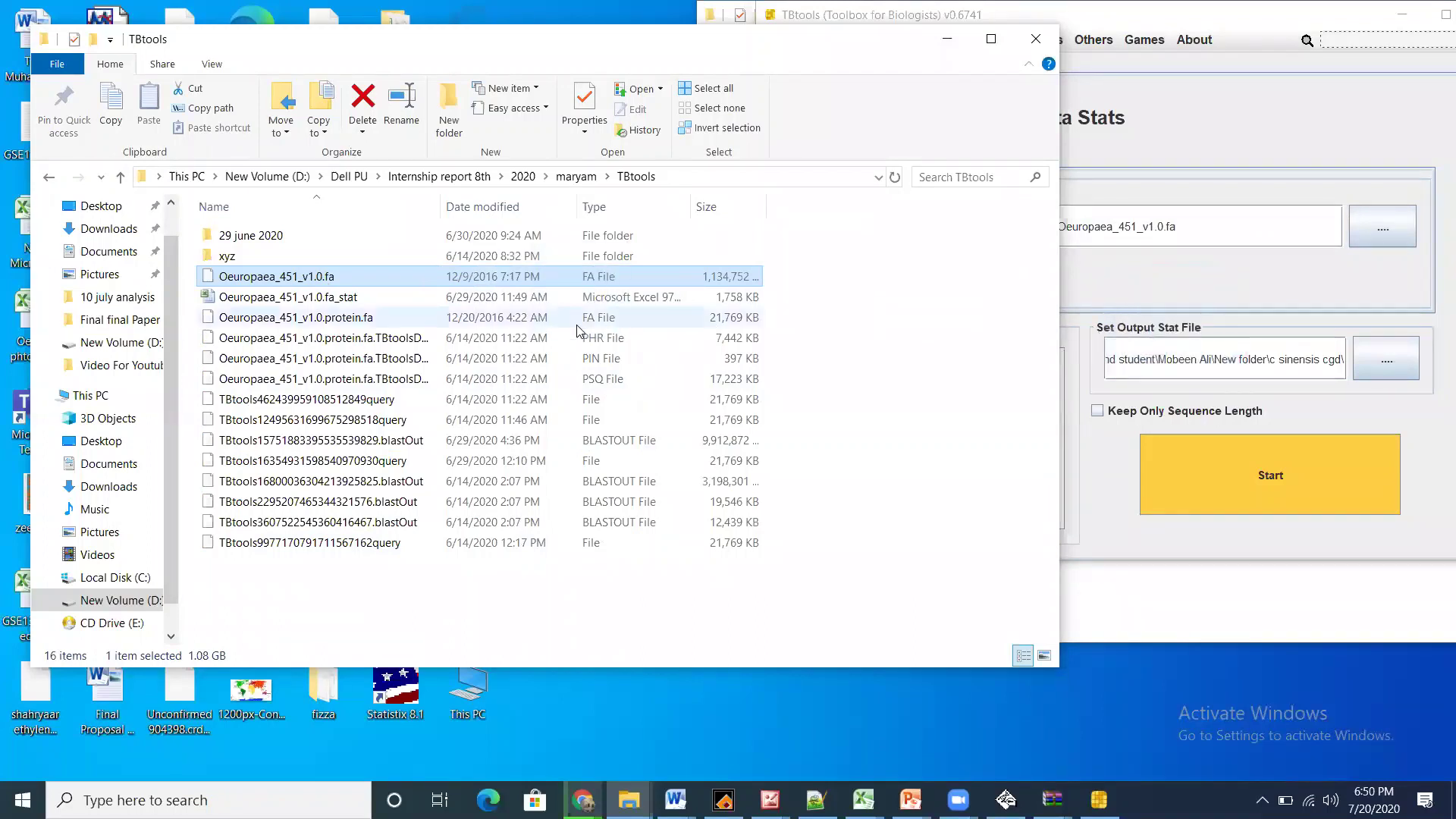
Create a subfolder with the default name in the TBtools folder and add a blank Microsoft Excel worksheet inside it
{"action": "left_click", "coordinate": [439, 106]}
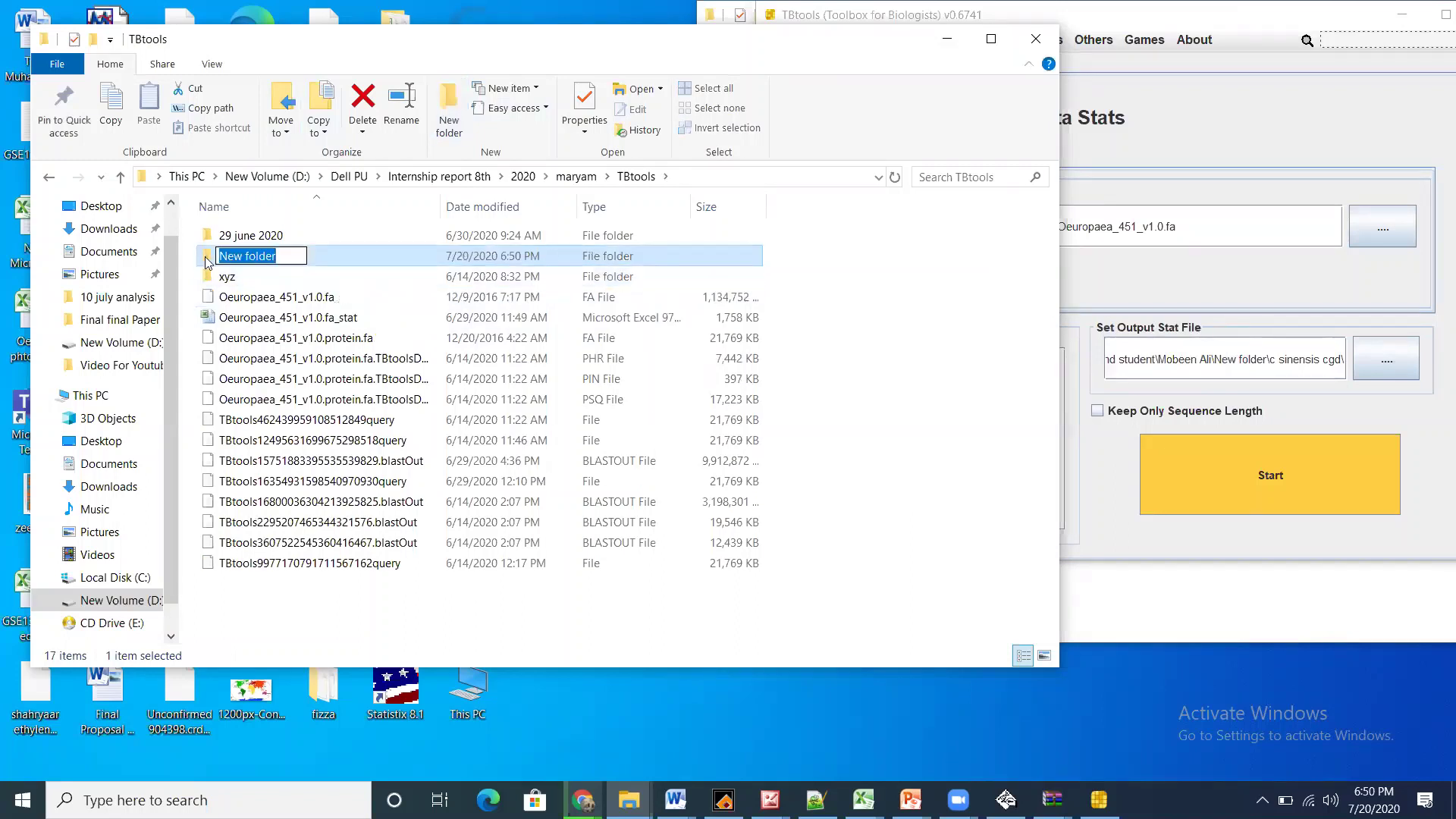
{"action": "left_click", "coordinate": [206, 261]}
{"action": "double_click", "coordinate": [206, 261]}
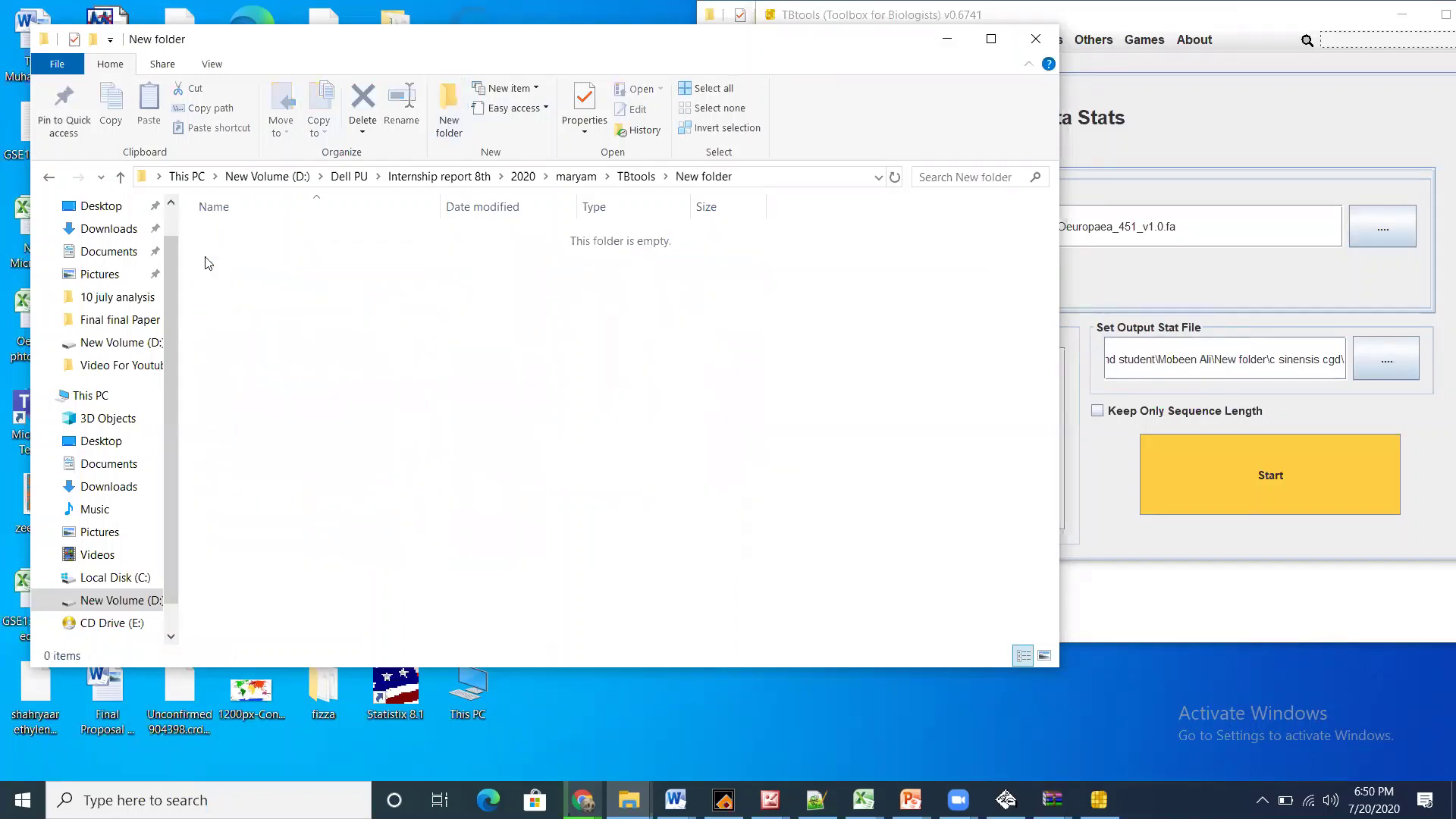
{"action": "right_click", "coordinate": [257, 298]}
{"action": "mouse_move", "coordinate": [423, 553]}
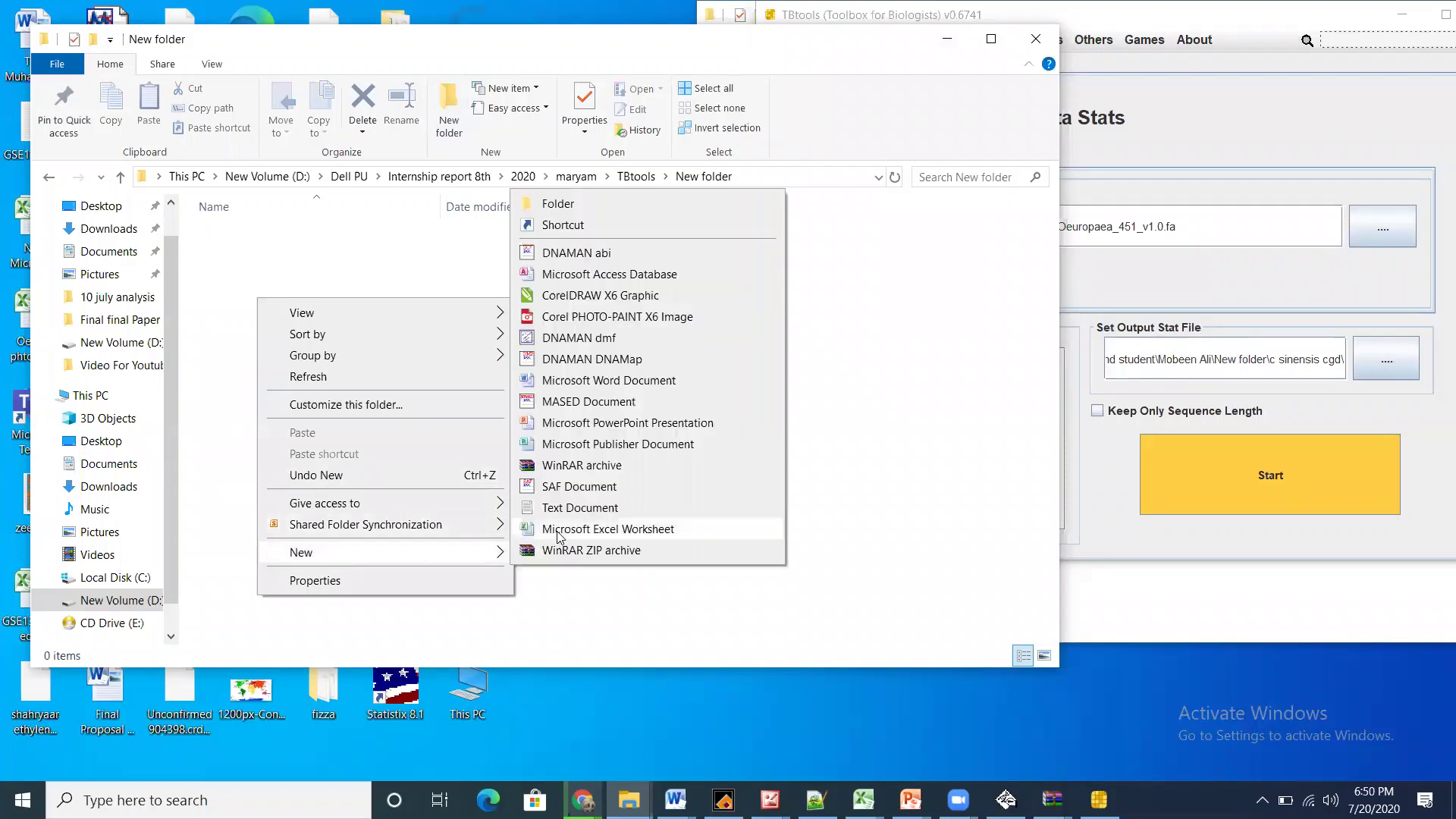
{"action": "left_click", "coordinate": [560, 534]}
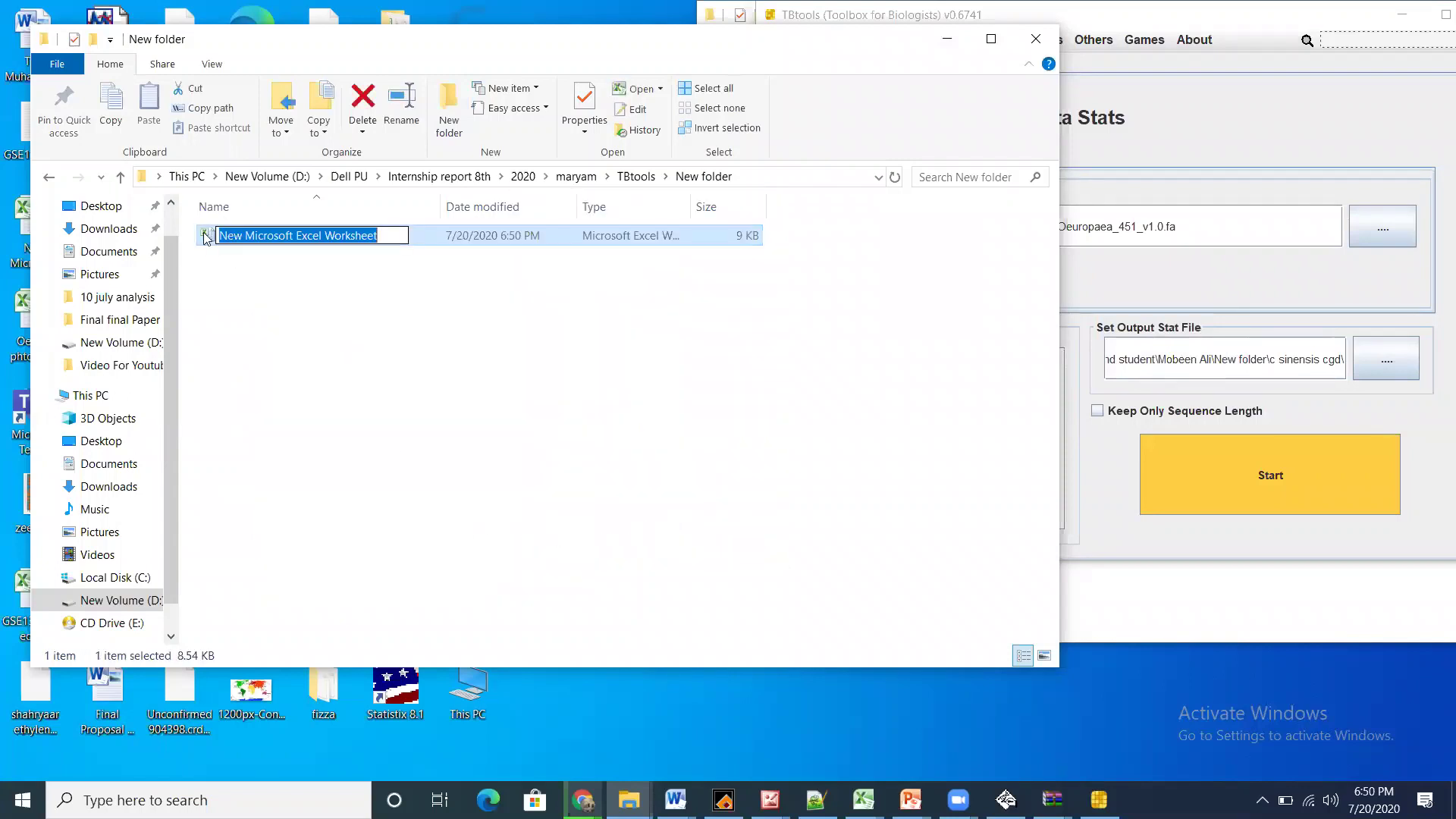
{"action": "left_click", "coordinate": [206, 238]}
Run Fasta Stats with the new subfolder as the output directory and open Oeuropaea_451_v1.0.fa_stat in Excel
{"action": "left_click_drag", "start_coordinate": [206, 238], "coordinate": [1177, 364]}
{"action": "left_click", "coordinate": [1224, 479]}
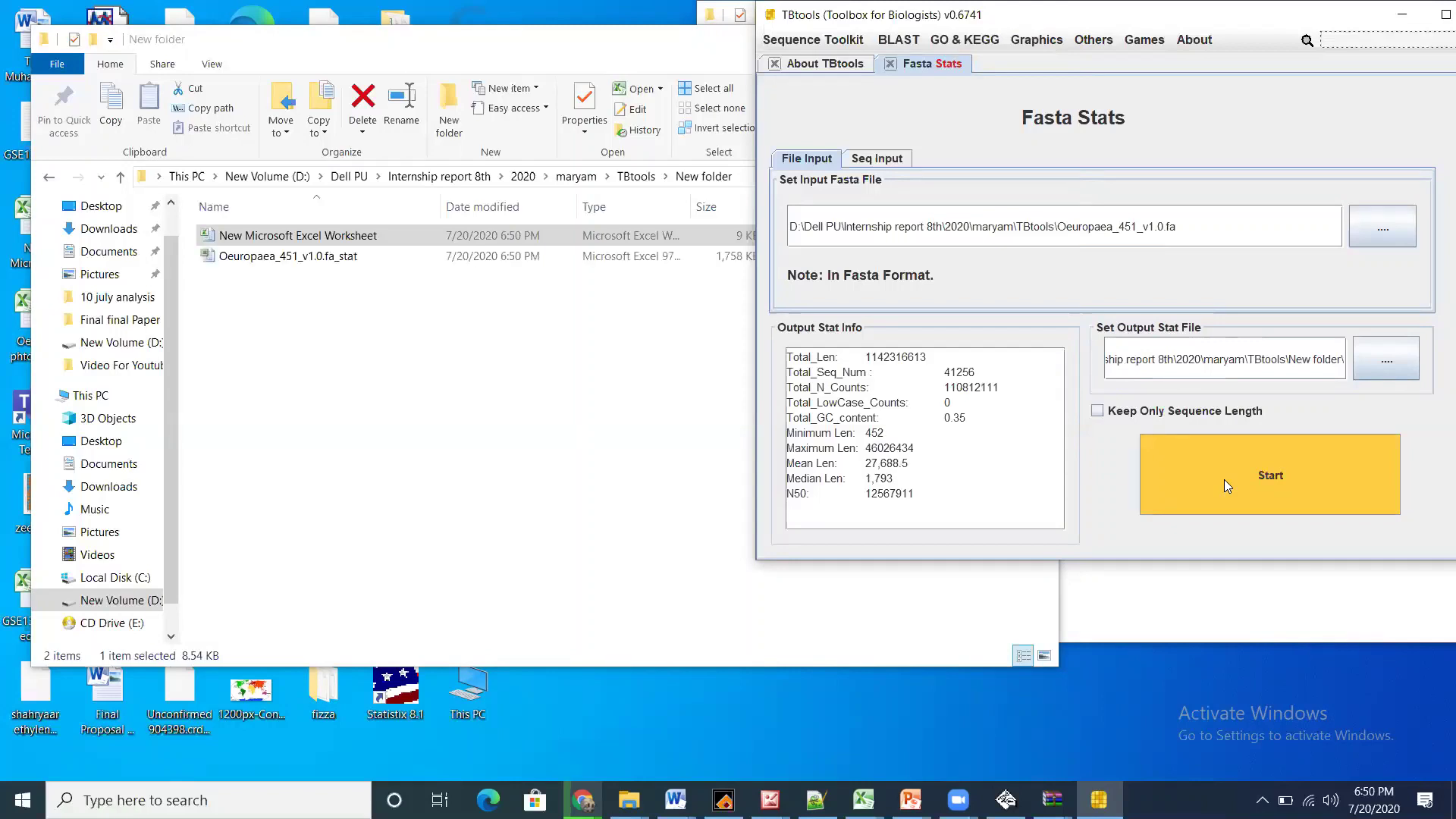
{"action": "left_click", "coordinate": [331, 259]}
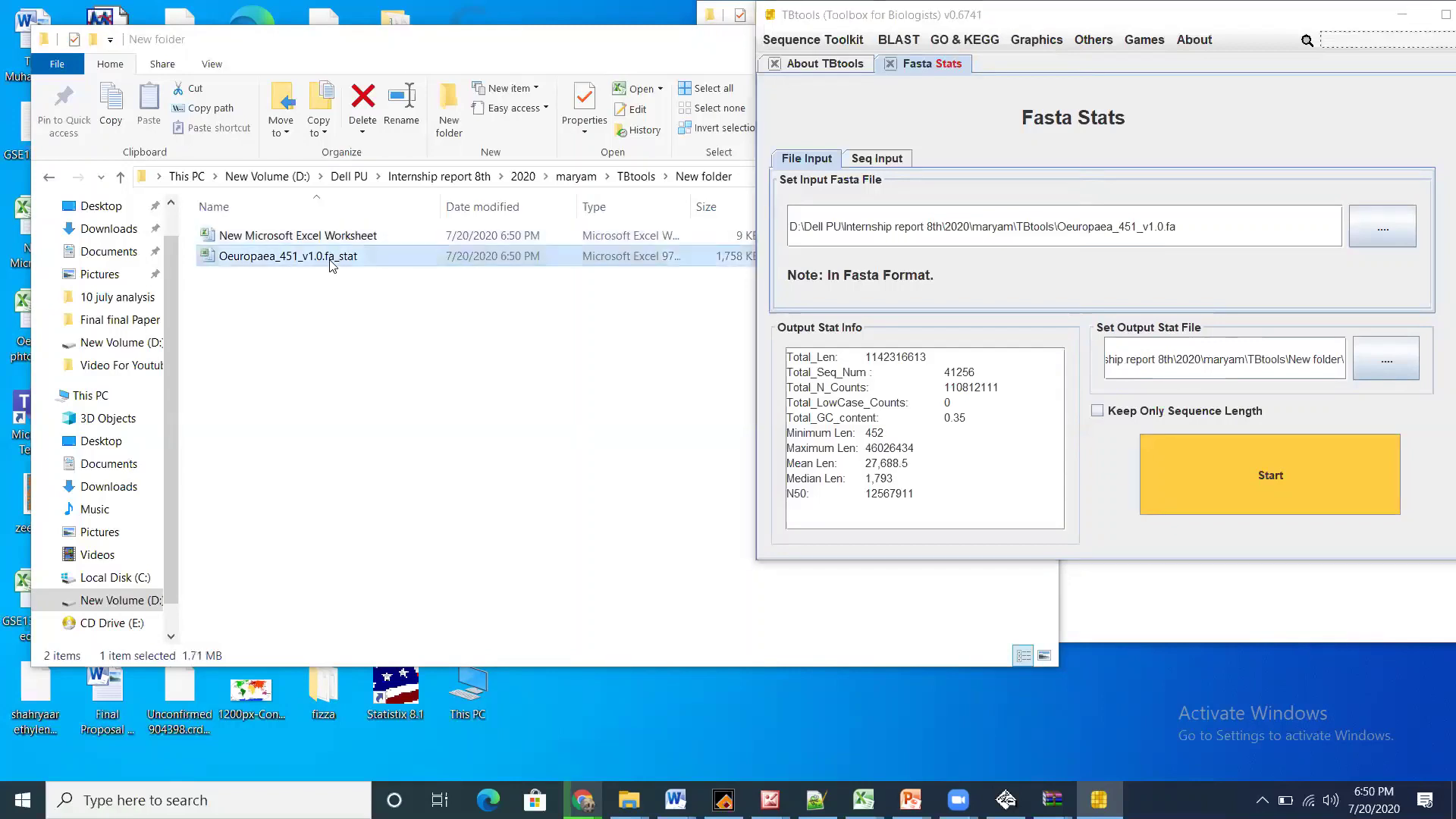
{"action": "double_click", "coordinate": [331, 257]}
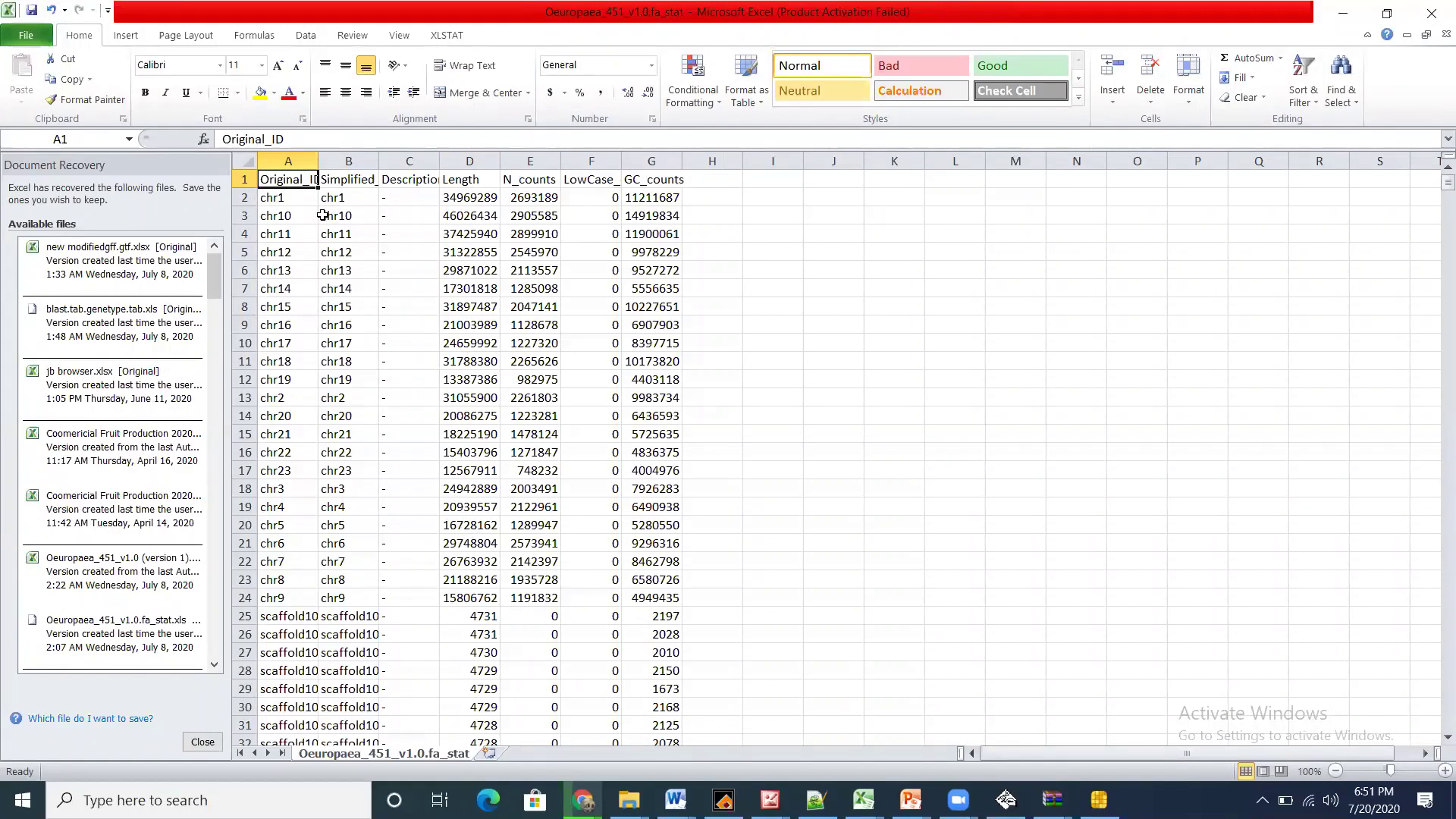
Delete the Original_ID and Description columns from the Oeuropaea_451_v1.0.fa_stat sheet
{"action": "left_click", "coordinate": [287, 159]}
{"action": "right_click", "coordinate": [288, 162]}
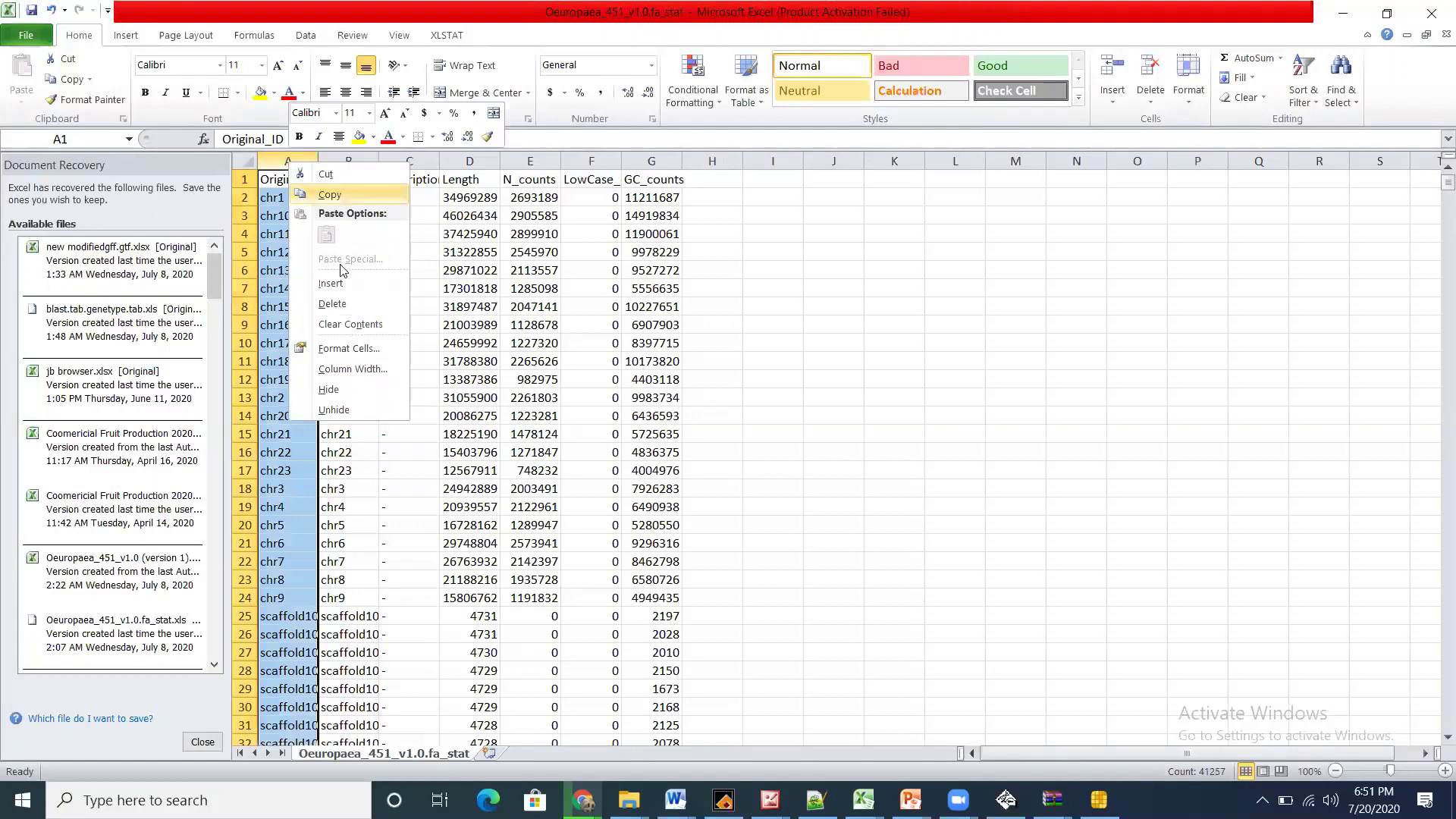
{"action": "left_click", "coordinate": [350, 306]}
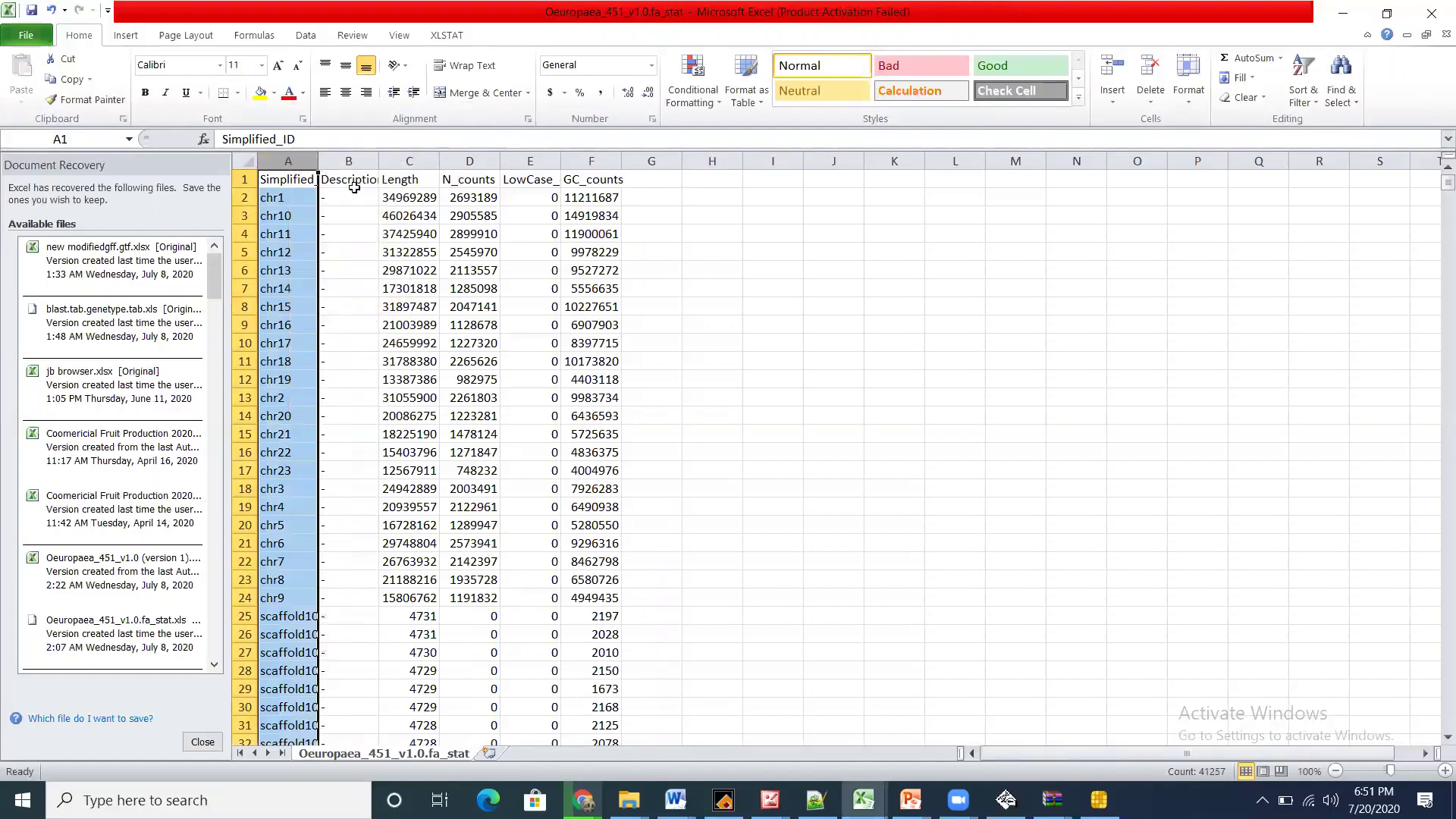
{"action": "left_click", "coordinate": [350, 161]}
{"action": "right_click", "coordinate": [350, 161]}
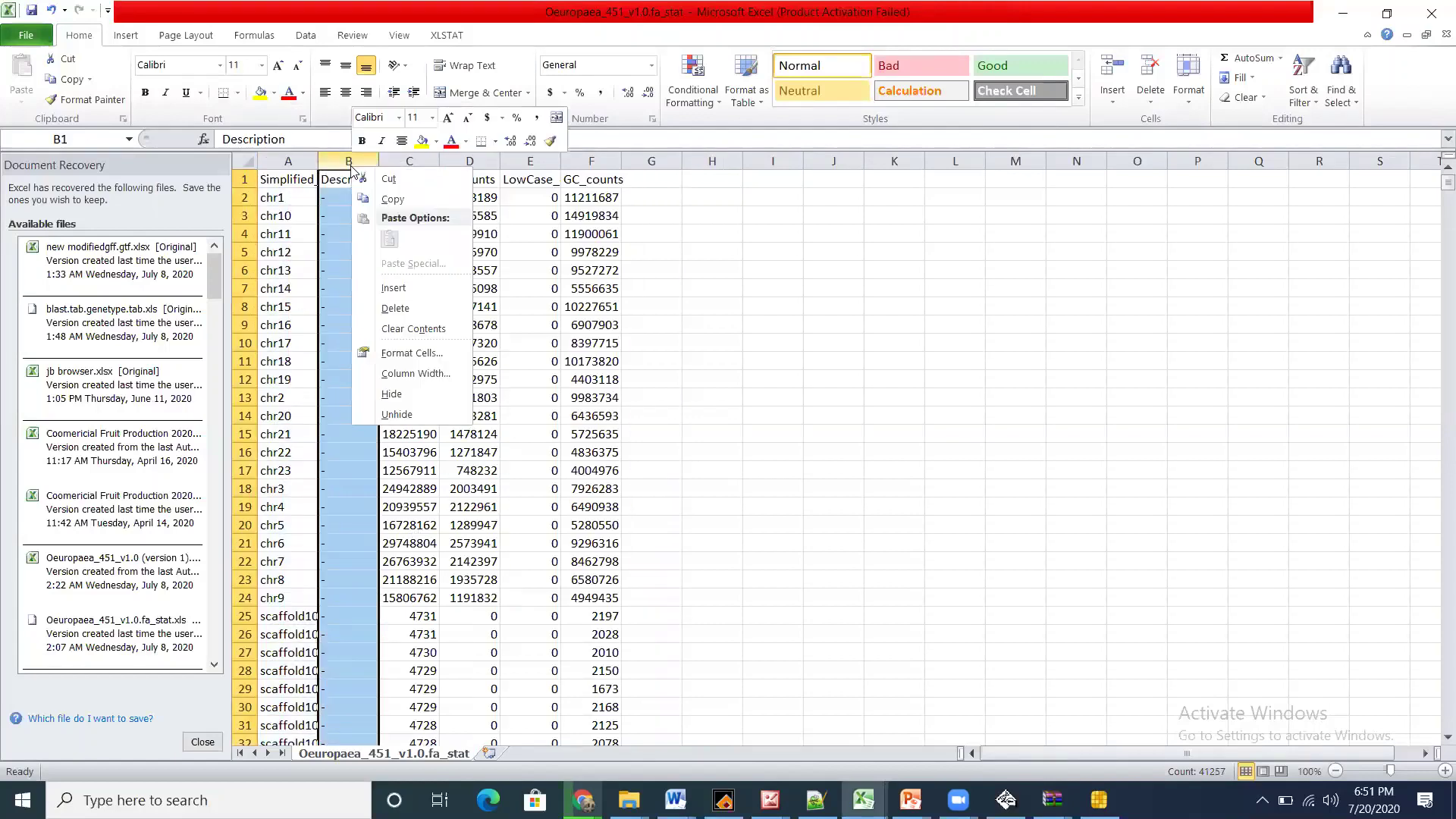
{"action": "left_click", "coordinate": [398, 306]}
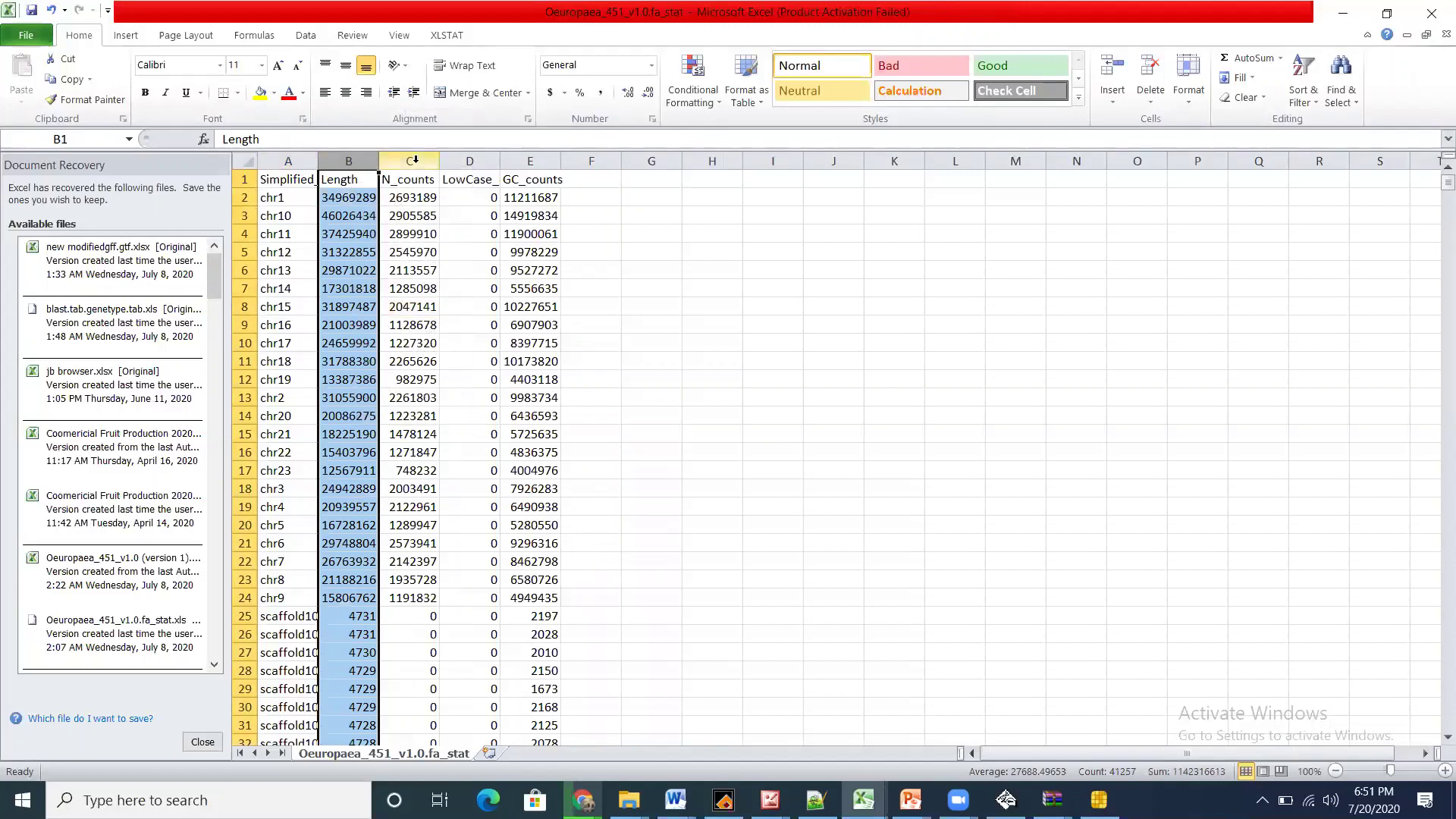
Delete the three columns from N_counts through GC_counts and widen the remaining Simplified_ID and Length columns
{"action": "left_click_drag", "start_coordinate": [414, 160], "coordinate": [536, 179]}
{"action": "right_click", "coordinate": [536, 179]}
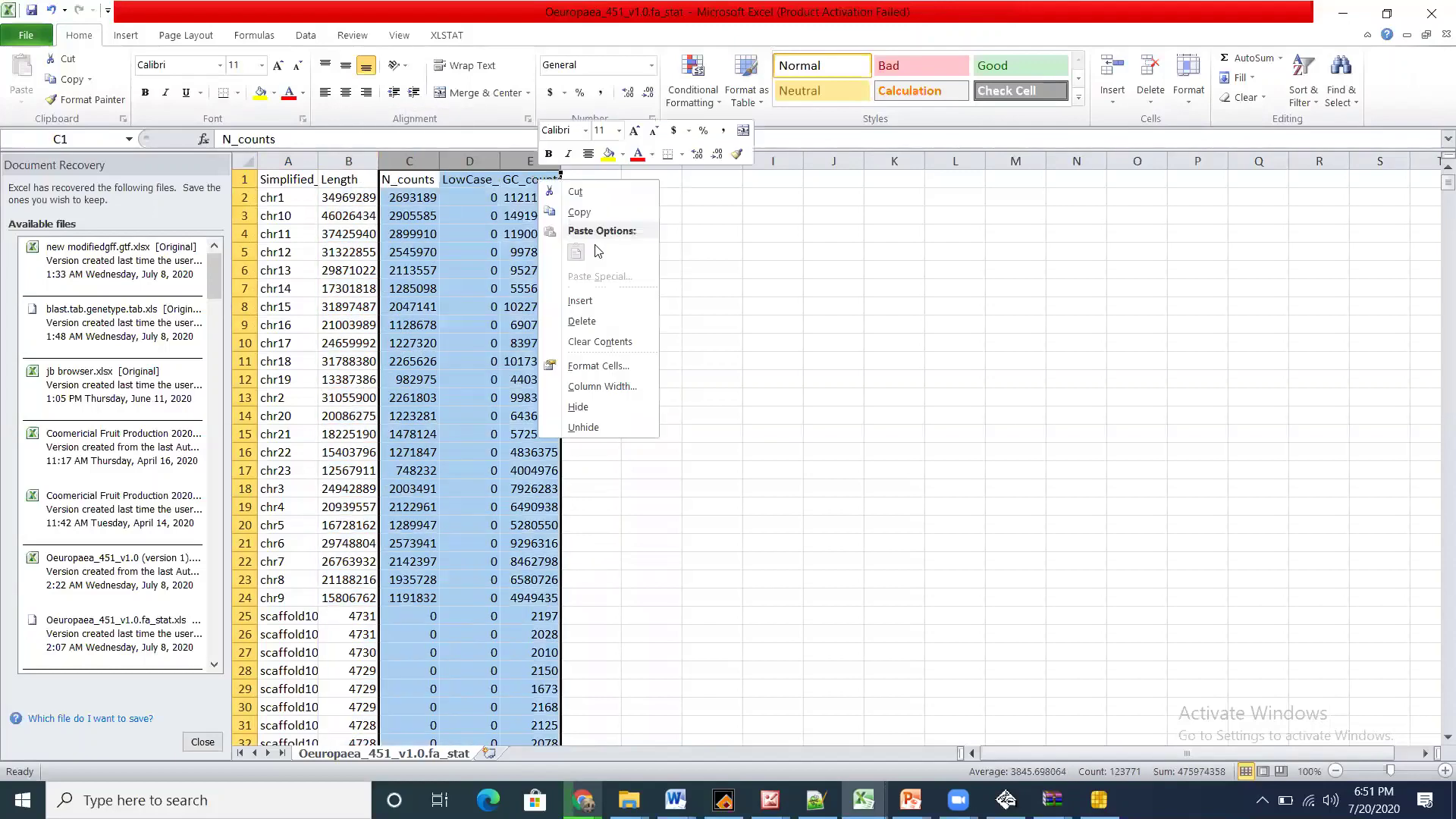
{"action": "left_click", "coordinate": [609, 318]}
{"action": "left_click", "coordinate": [645, 396]}
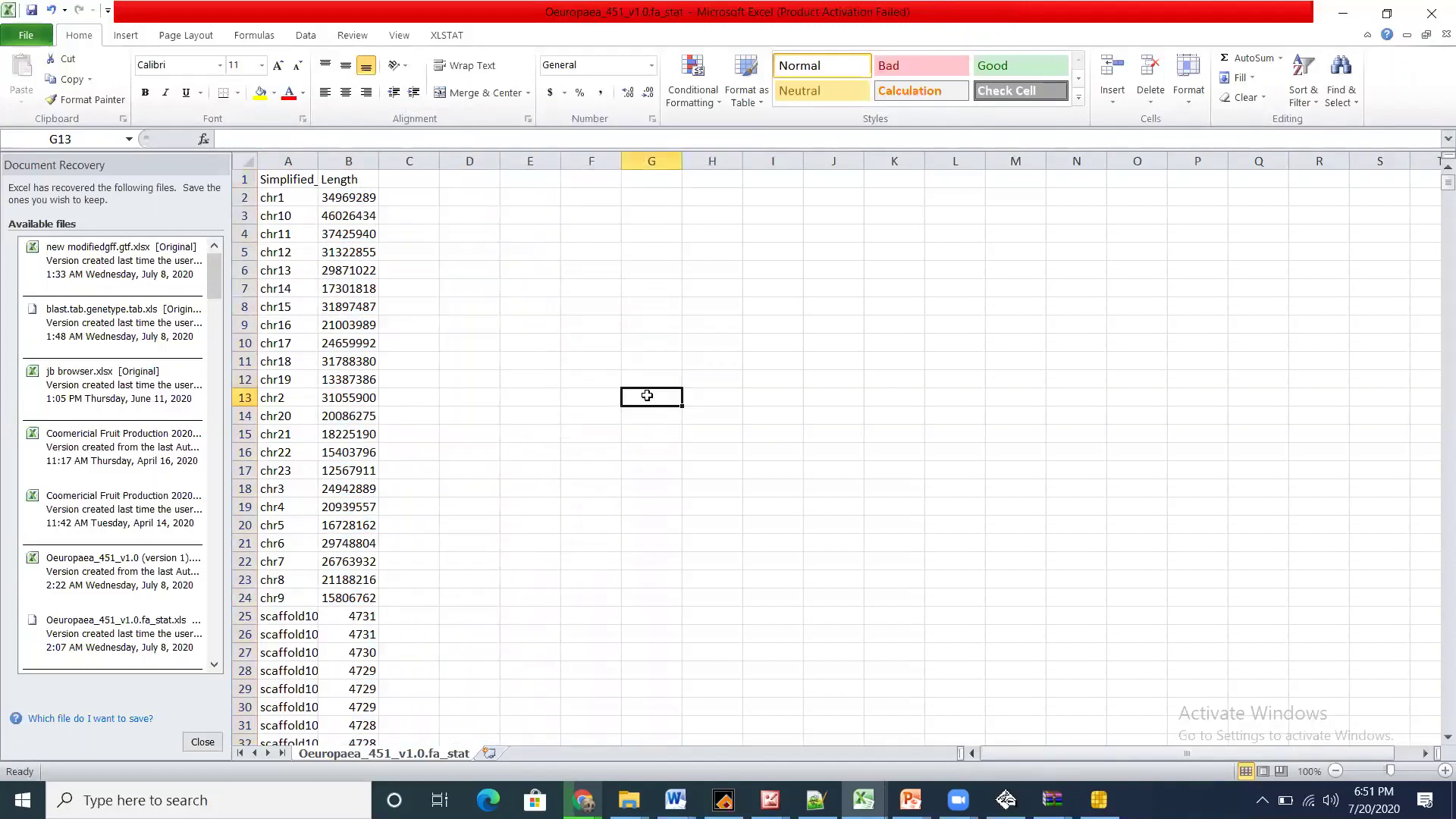
{"action": "left_click_drag", "start_coordinate": [317, 160], "coordinate": [448, 155]}
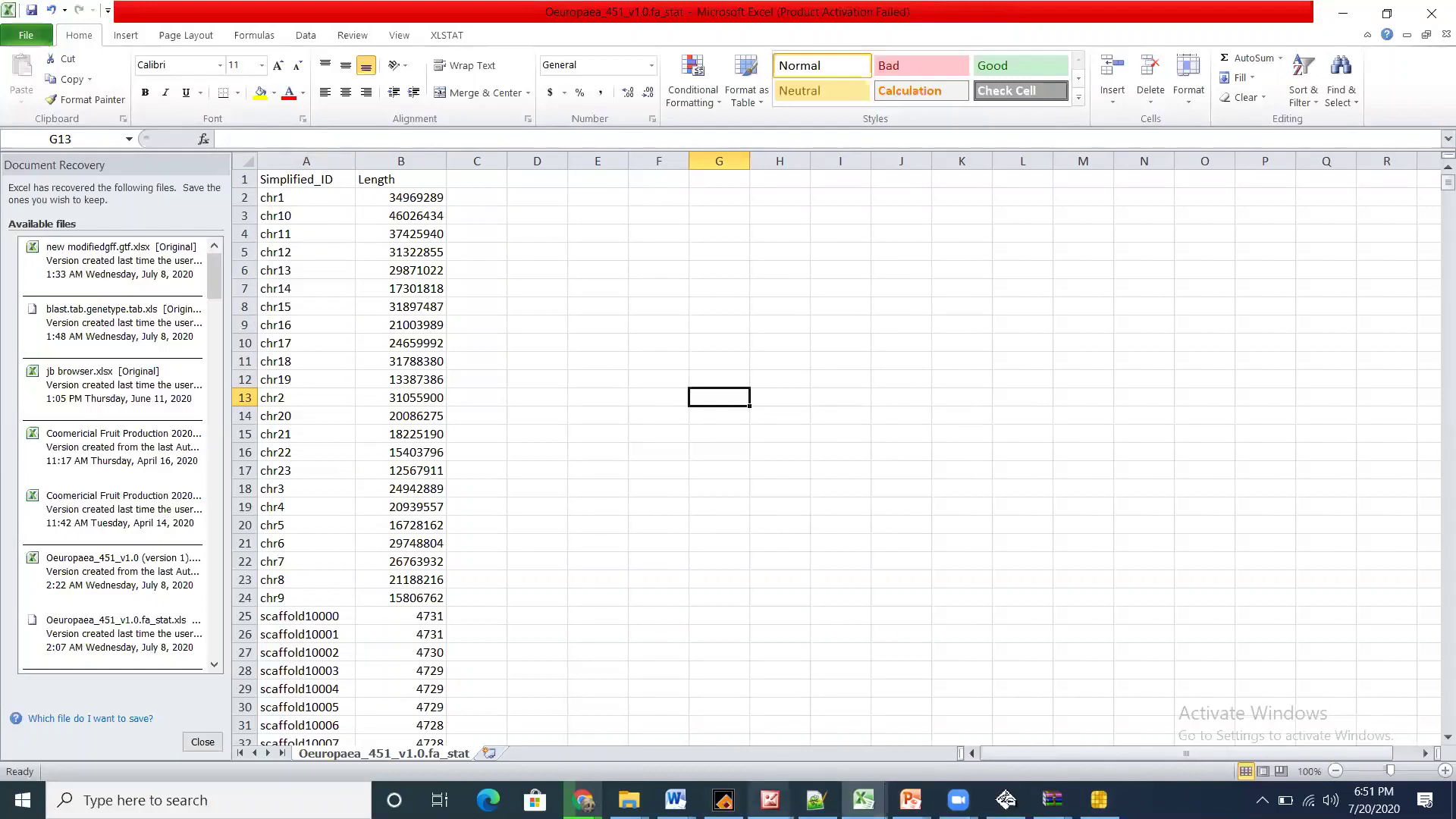
View the Figure 6 circular chromosome plot in the picture viewer and return to the chromosome length sheet
{"action": "mouse_move", "coordinate": [770, 800]}
{"action": "left_click", "coordinate": [620, 750]}
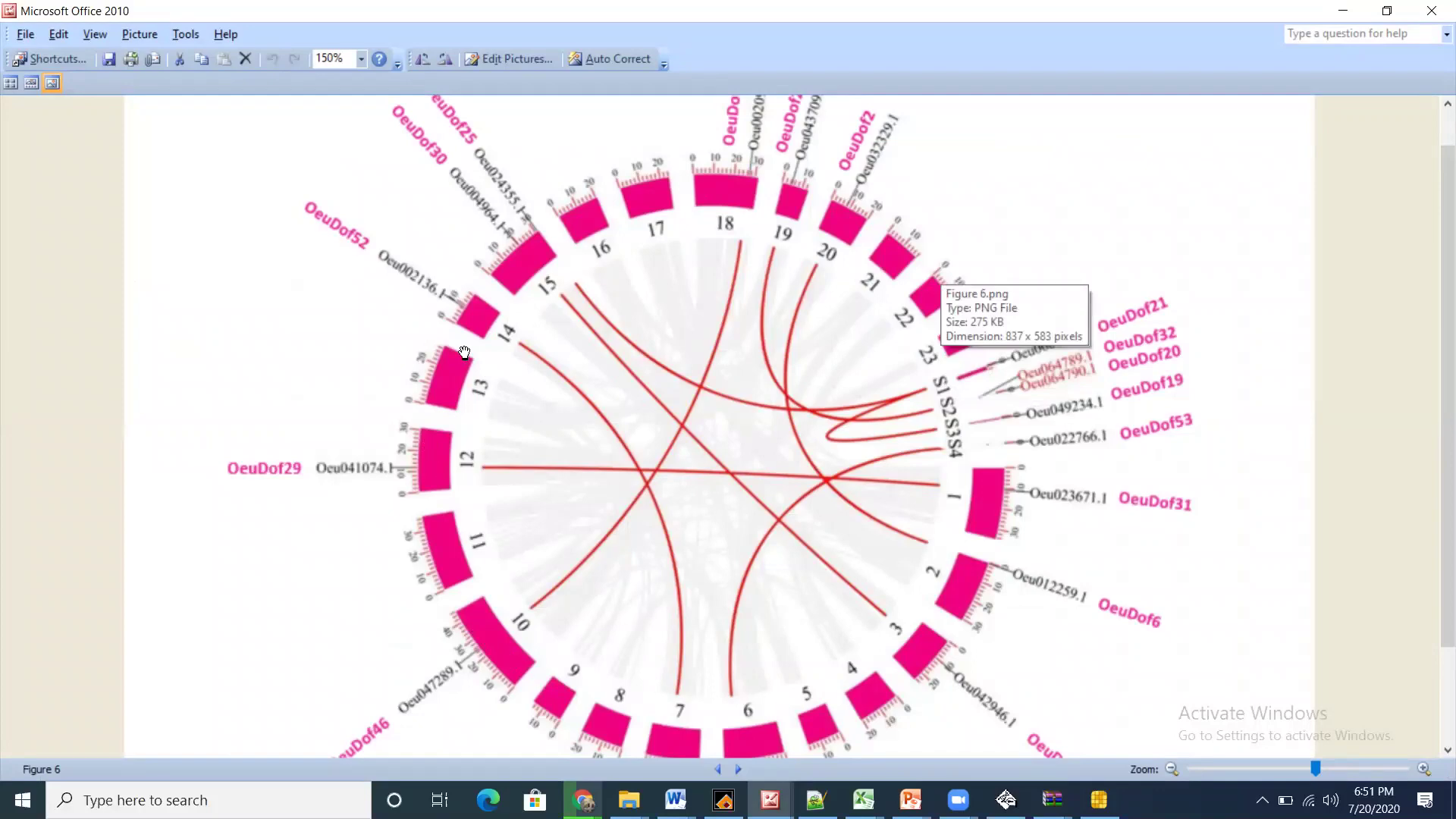
{"action": "left_click", "coordinate": [1343, 11]}
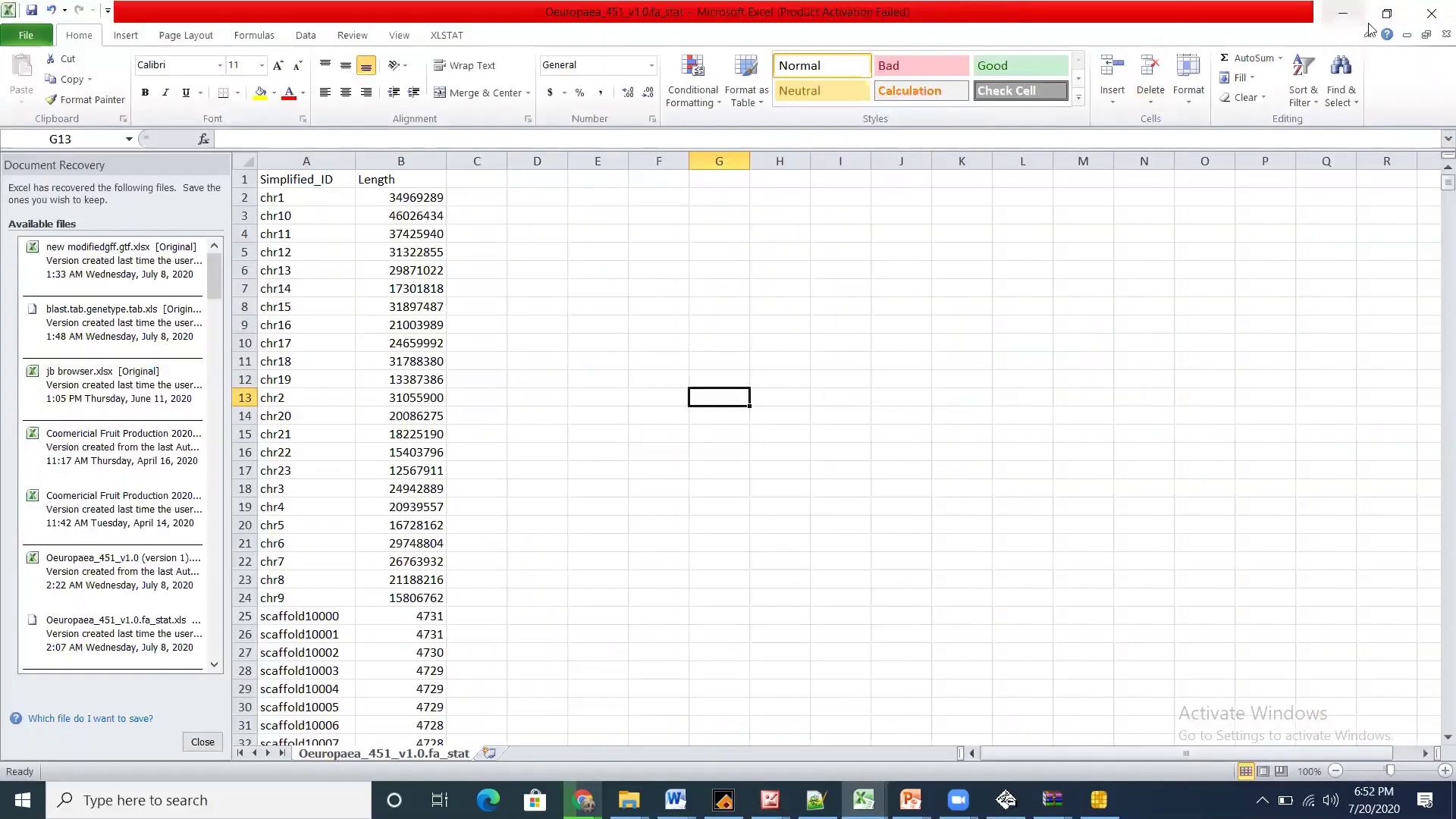
Minimize Excel, switch to TBtools and open the BLAST tool Several Sequences to a Big File
{"action": "left_click", "coordinate": [1336, 11]}
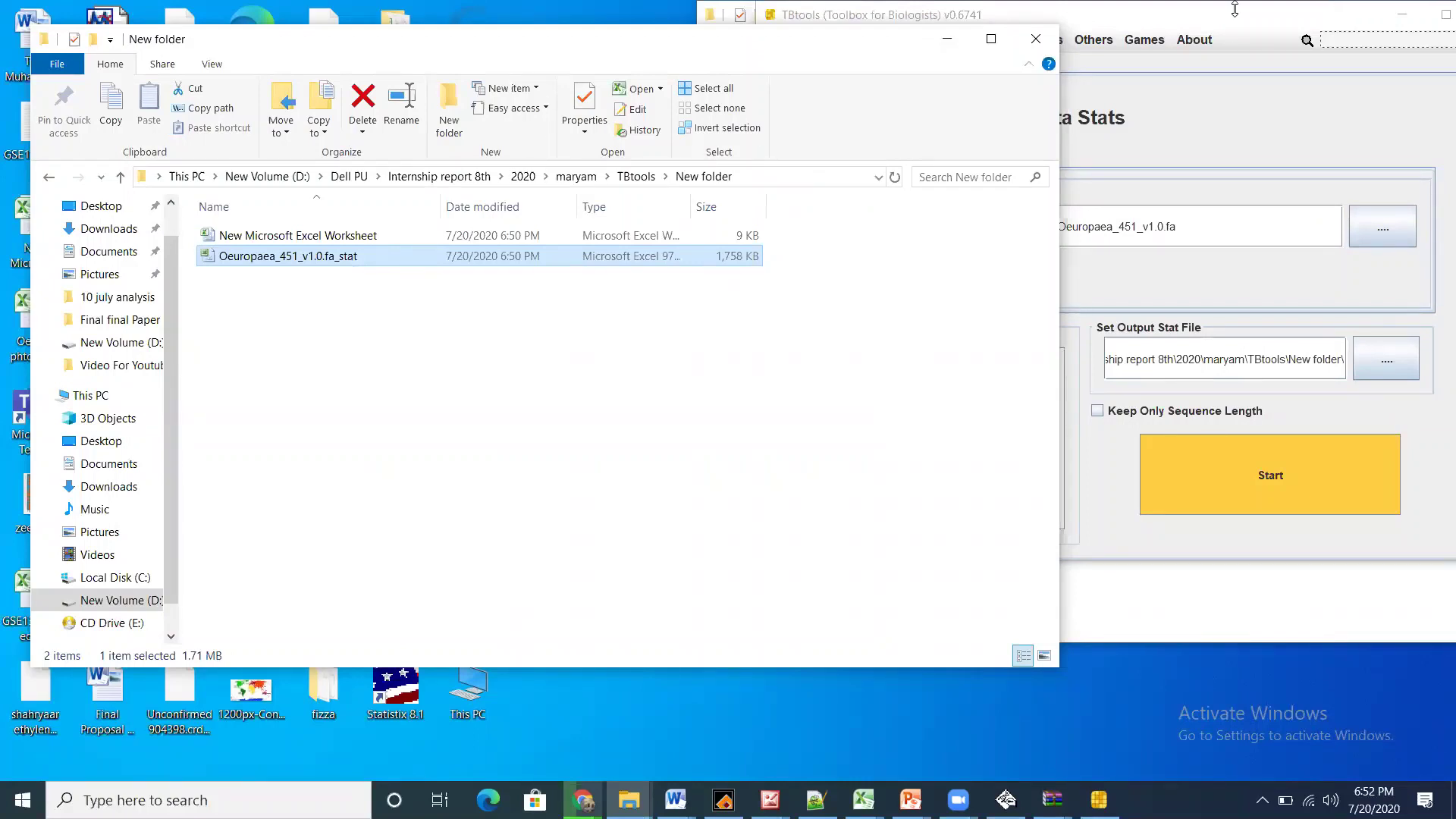
{"action": "left_click", "coordinate": [1281, 142]}
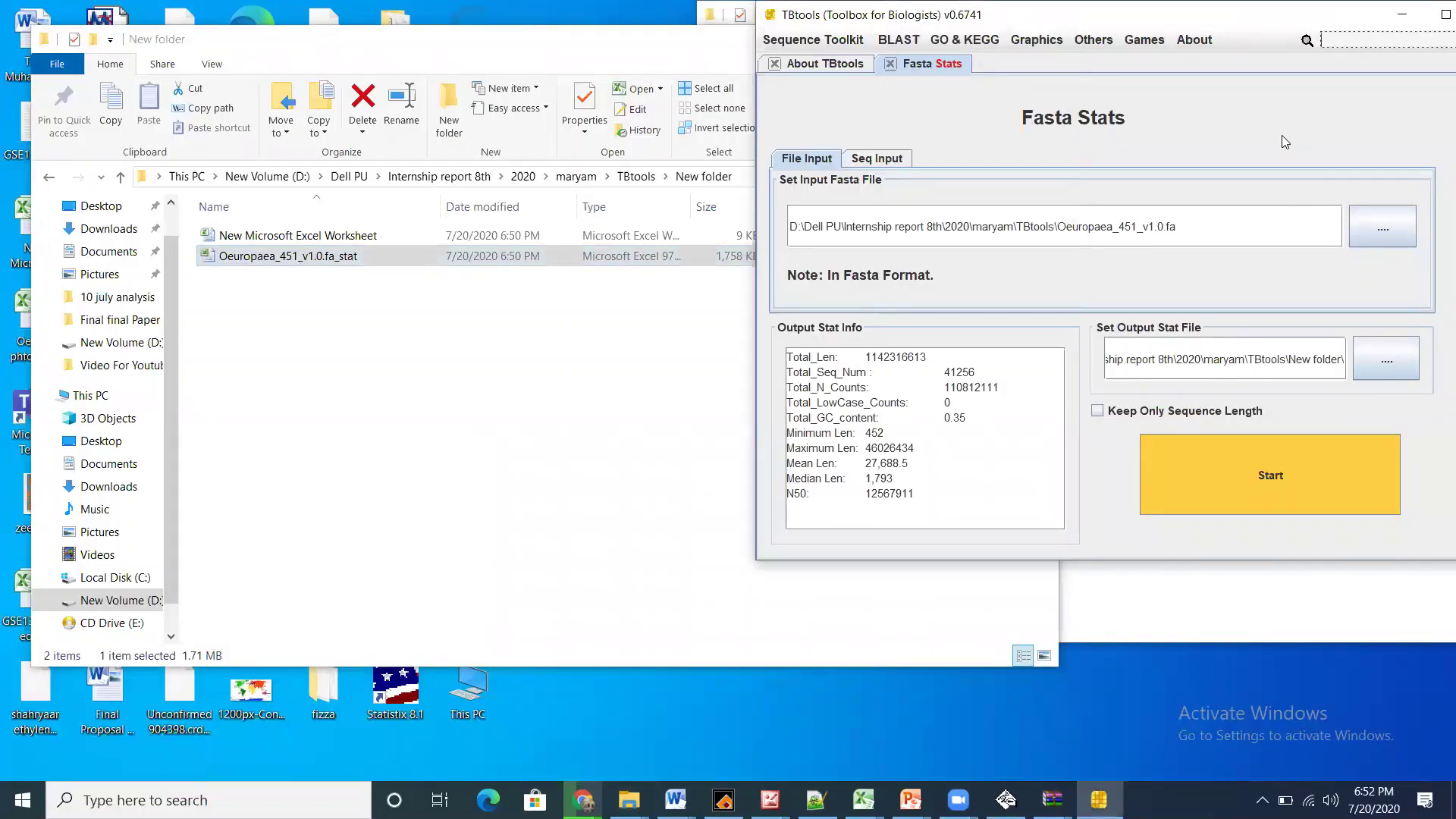
{"action": "left_click", "coordinate": [896, 40]}
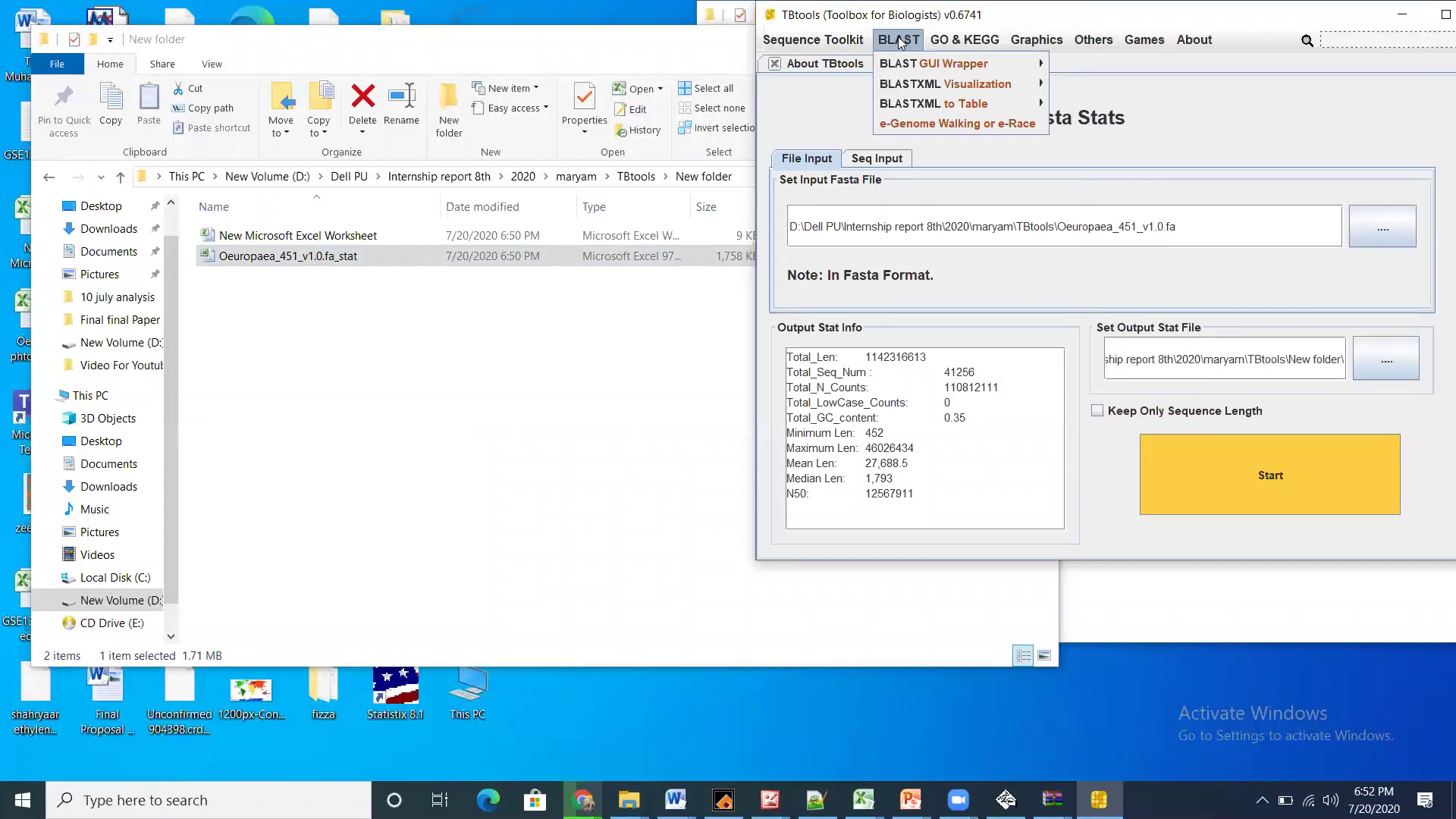
{"action": "mouse_move", "coordinate": [933, 64]}
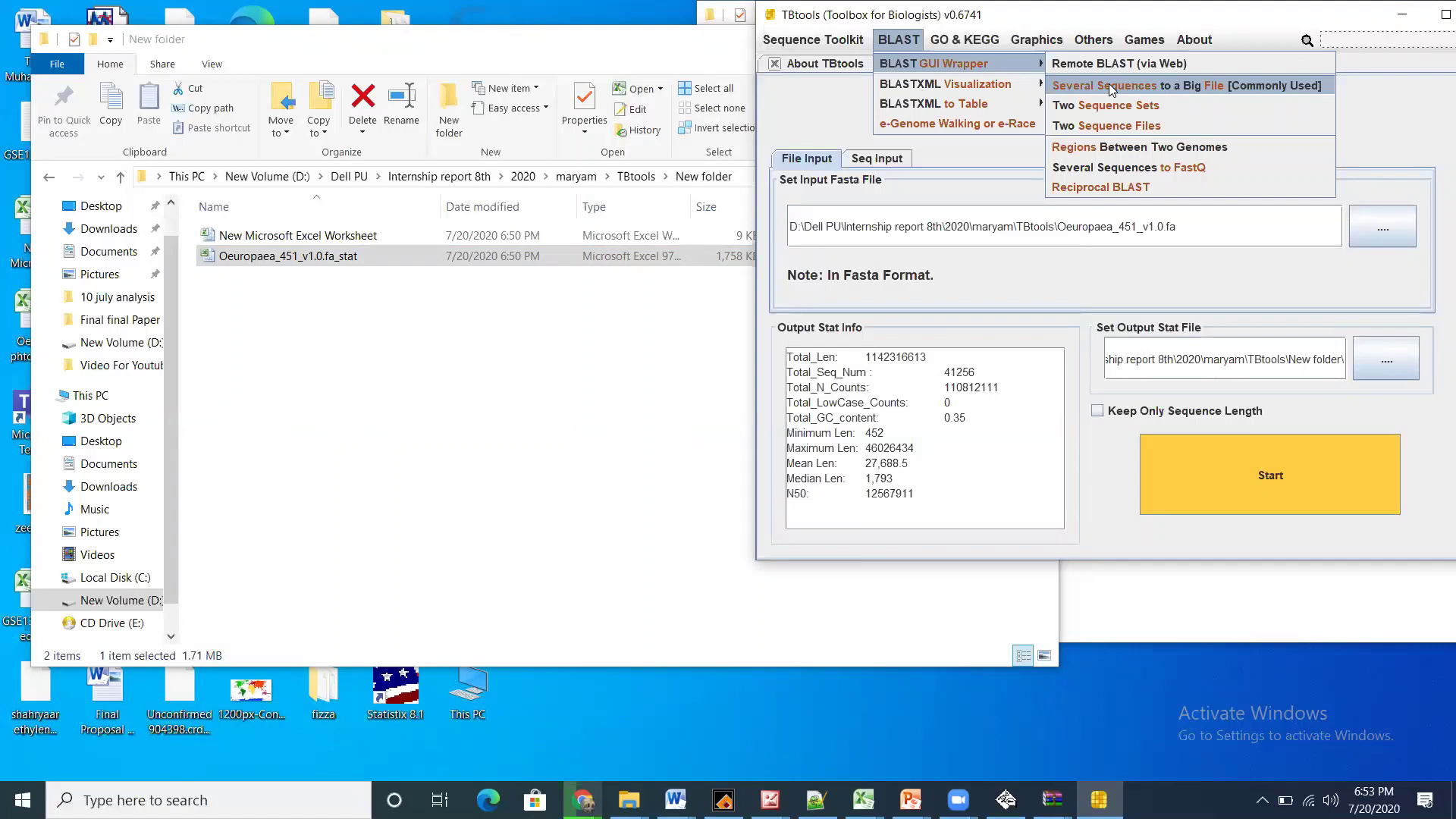
{"action": "left_click", "coordinate": [1108, 89]}
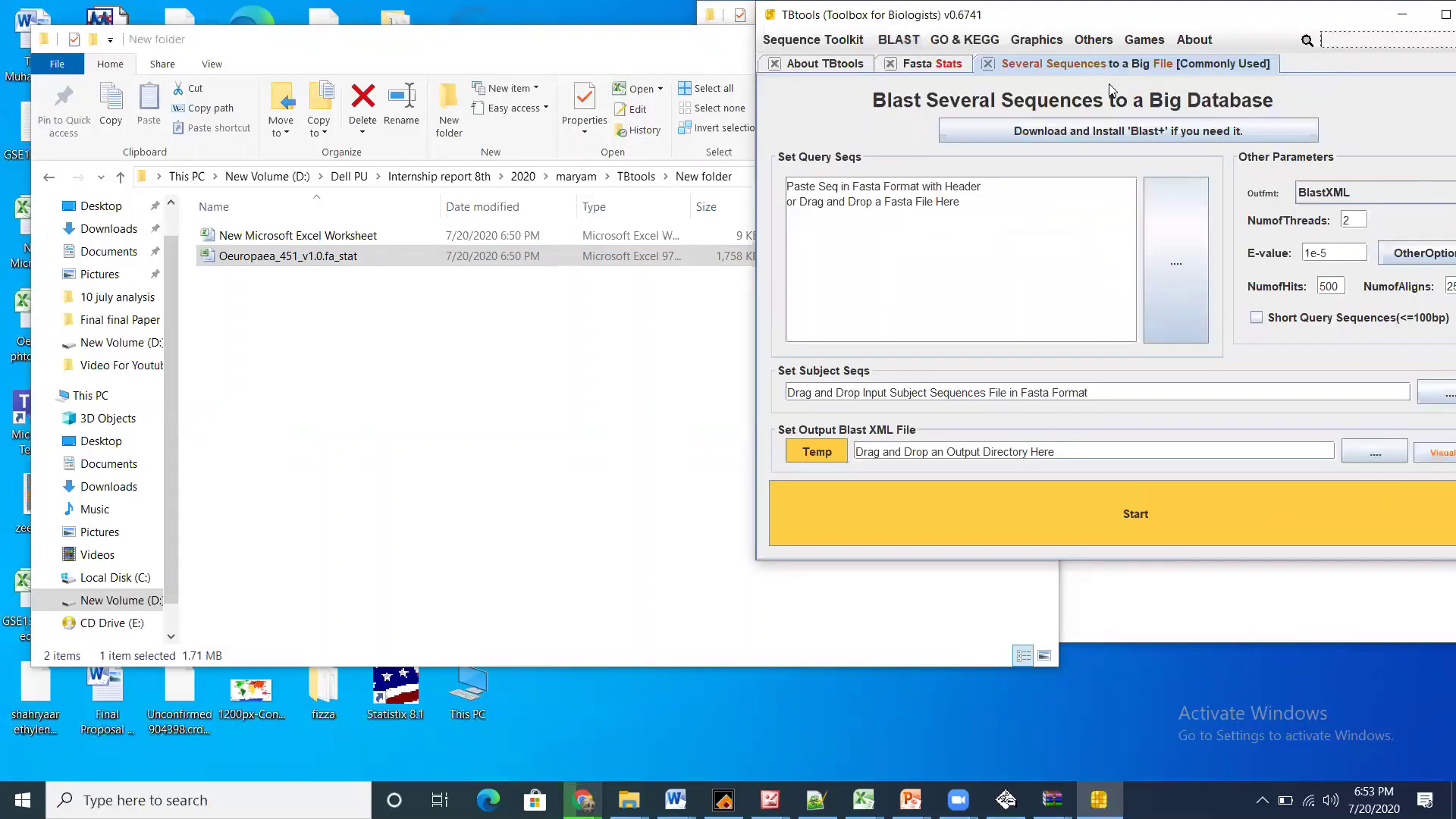